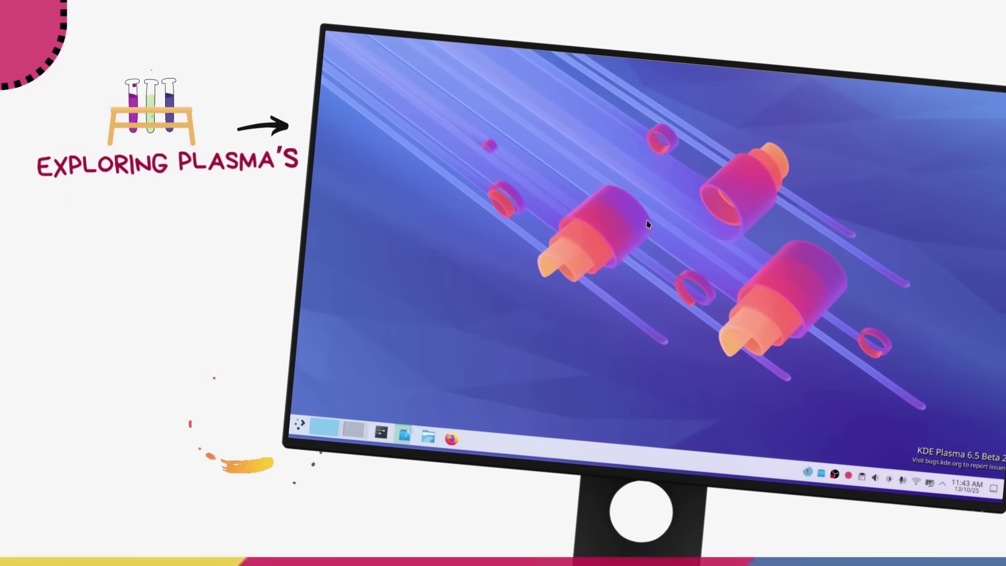
Step: Clear the old KRunner query, calculate 43+45, and show the clipboard history with Meta+V
key("BackSpace")
key("BackSpace")
key("BackSpace")
key("BackSpace")
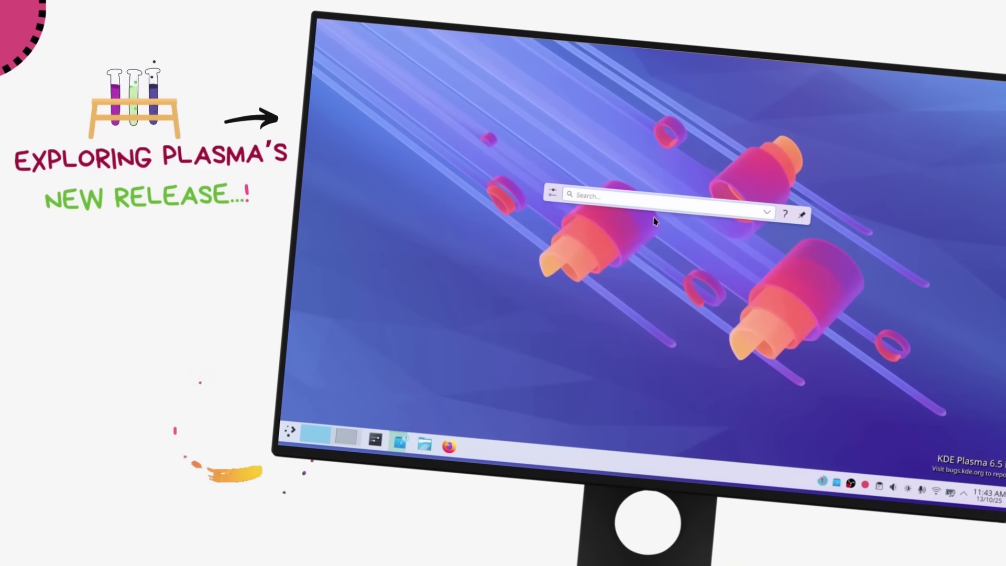
type("43+45")
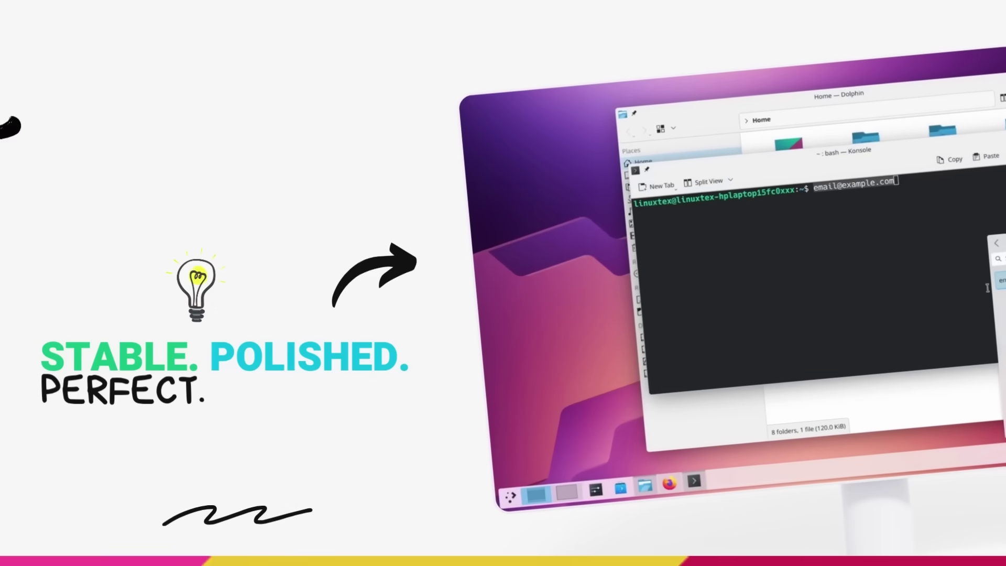
key("super+v")
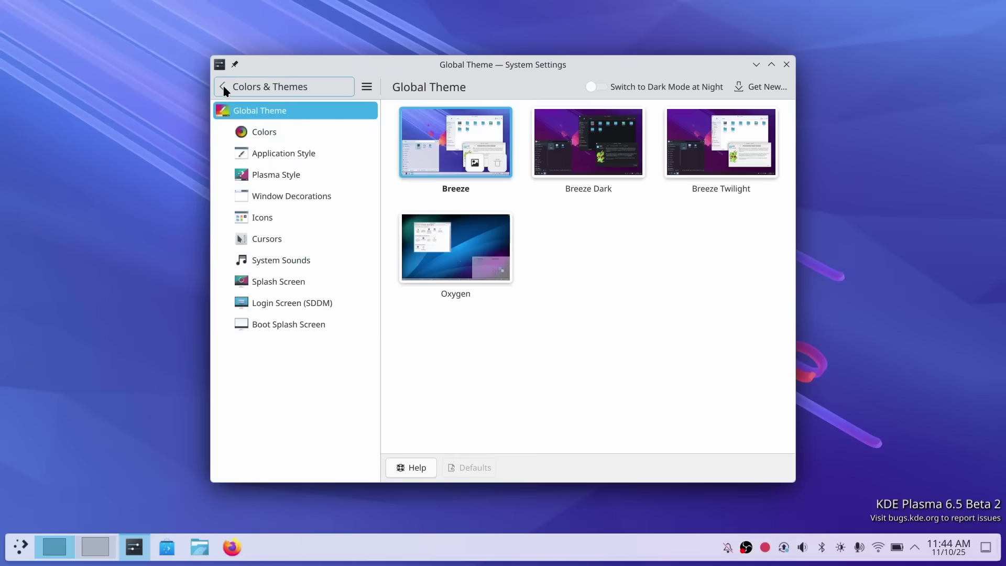
Step: Check Wallpaper's dynamic-wallpaper switching options, then go to the Day-Night Cycle page
left_click(223, 86)
scroll(277, 165, "down", 3)
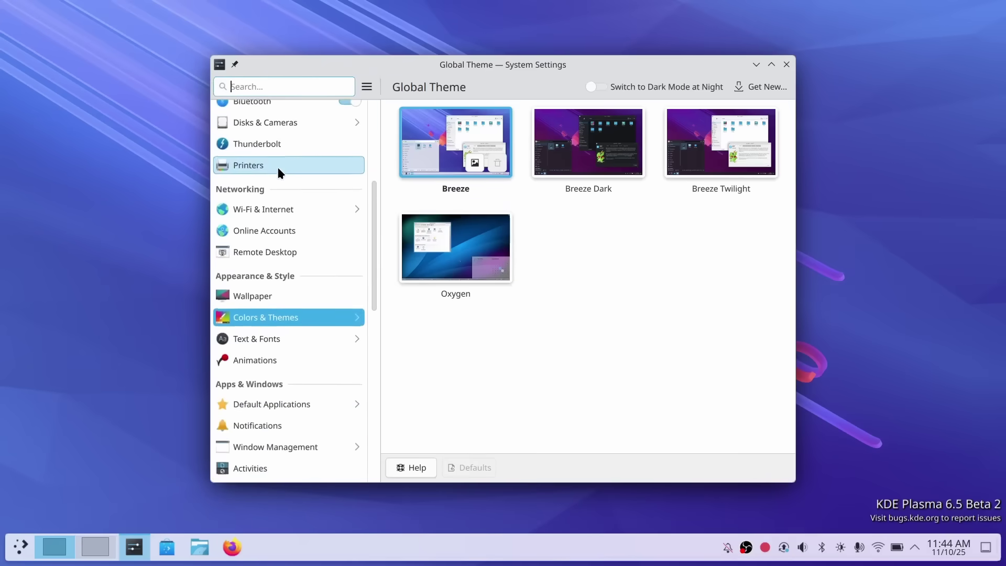
left_click(293, 257)
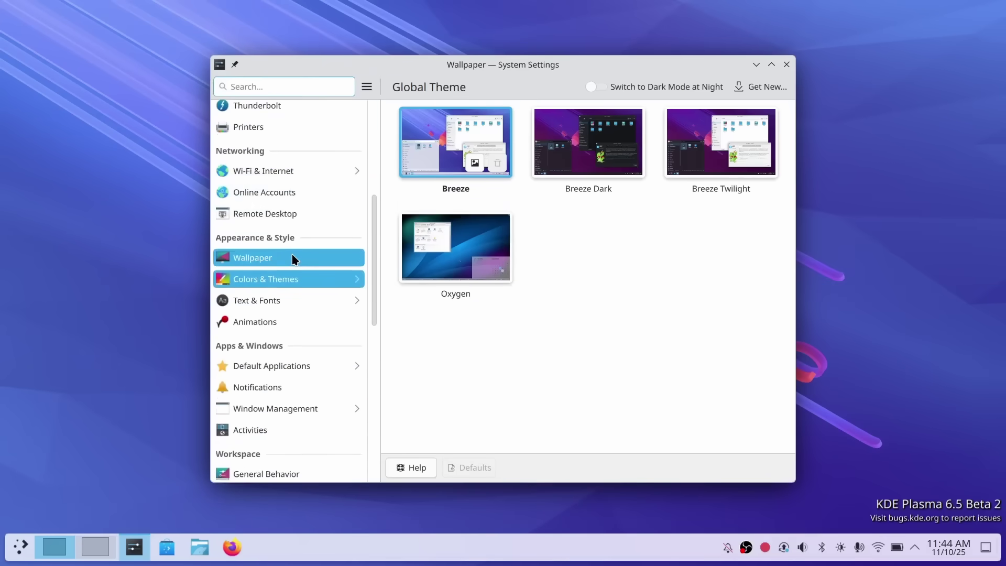
scroll(553, 288, "down", 15)
left_click(645, 163)
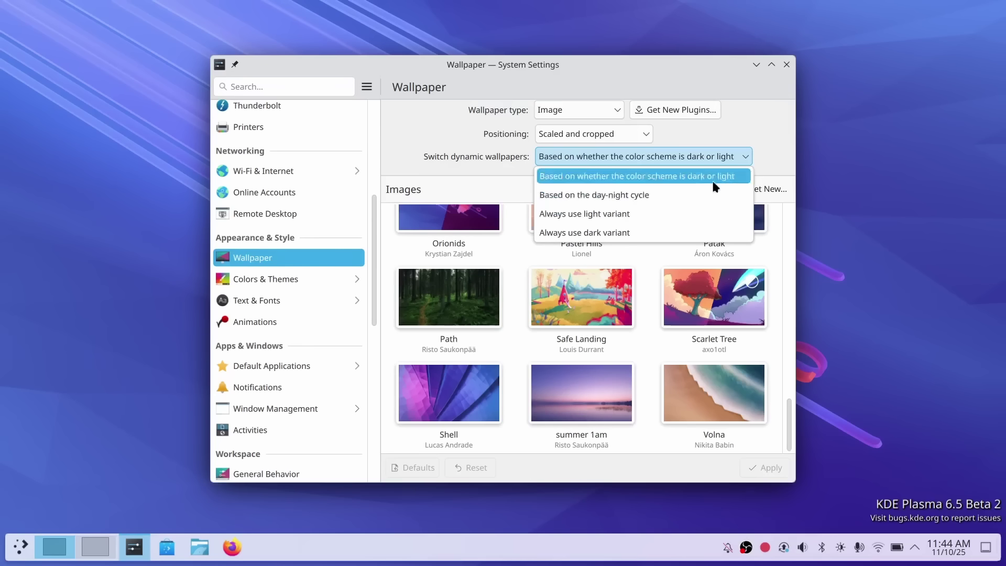
scroll(293, 228, "down", 3)
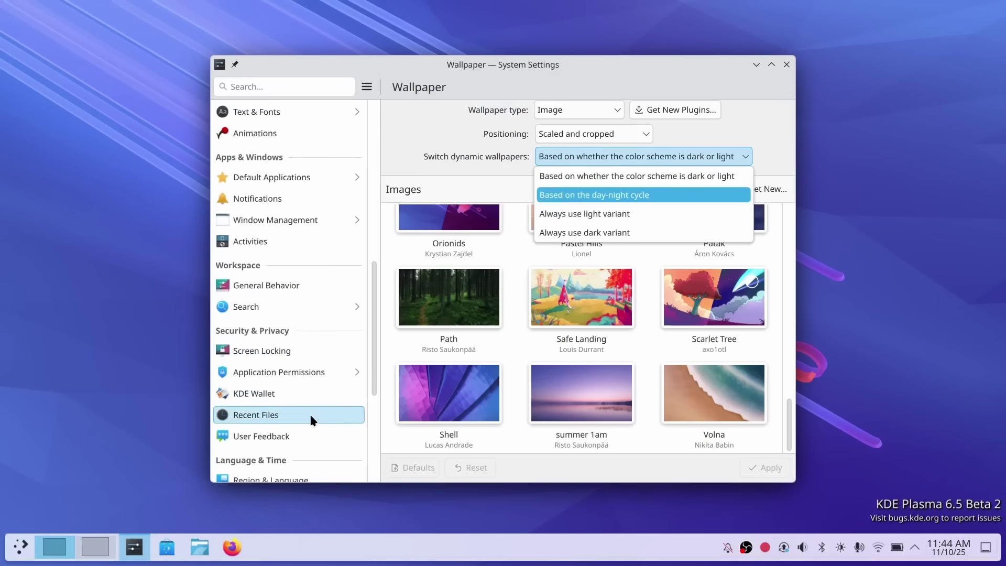
scroll(273, 293, "down", 2)
left_click(303, 431)
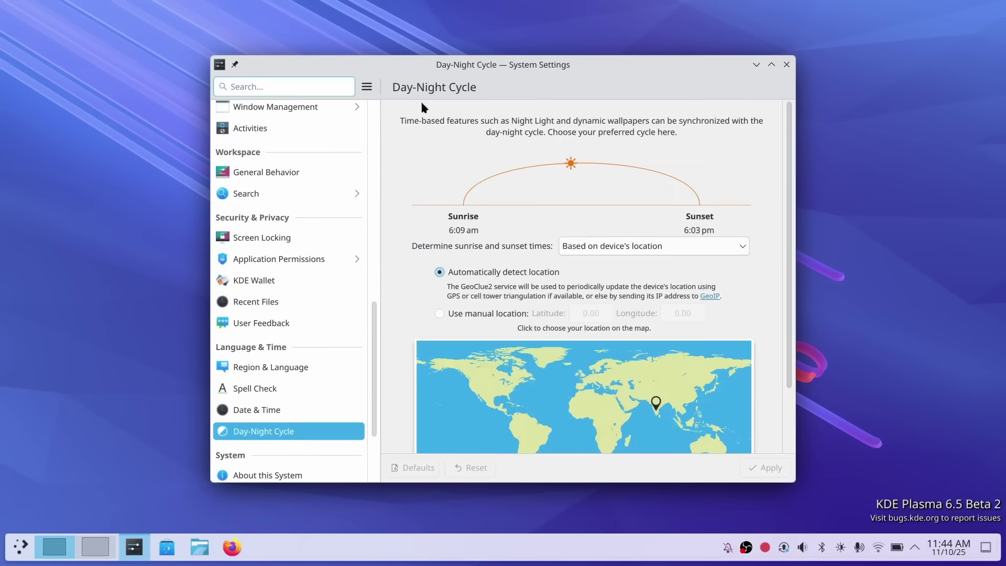
Step: Set the Day-Night Cycle's sunrise and sunset to custom times, then back to device location
left_click(713, 246)
left_click(640, 285)
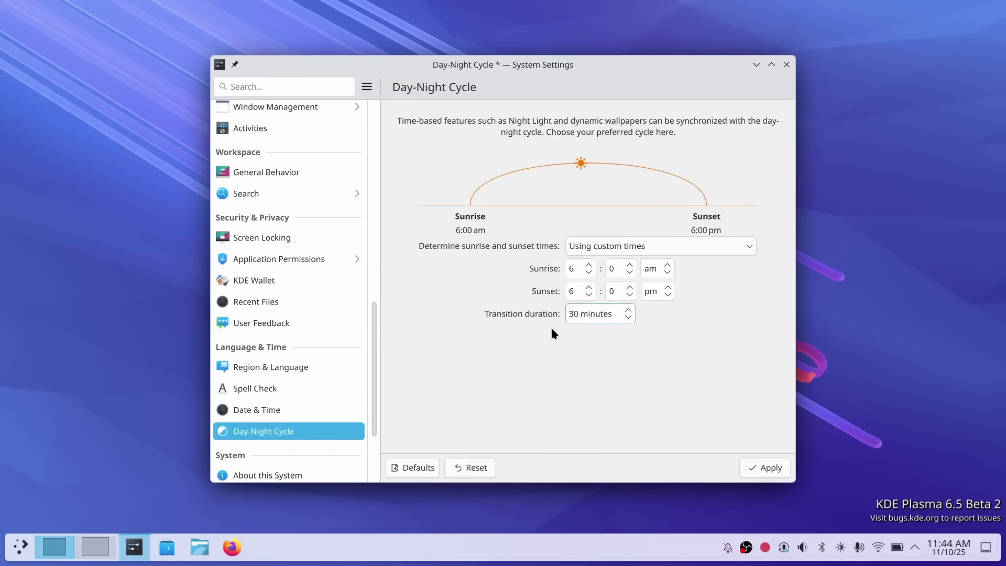
left_click(676, 235)
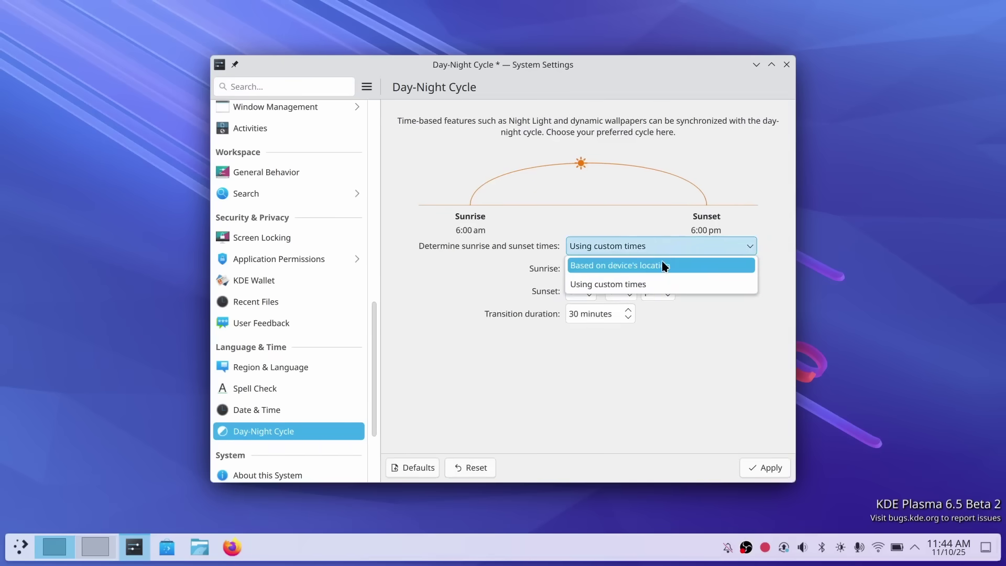
left_click(663, 262)
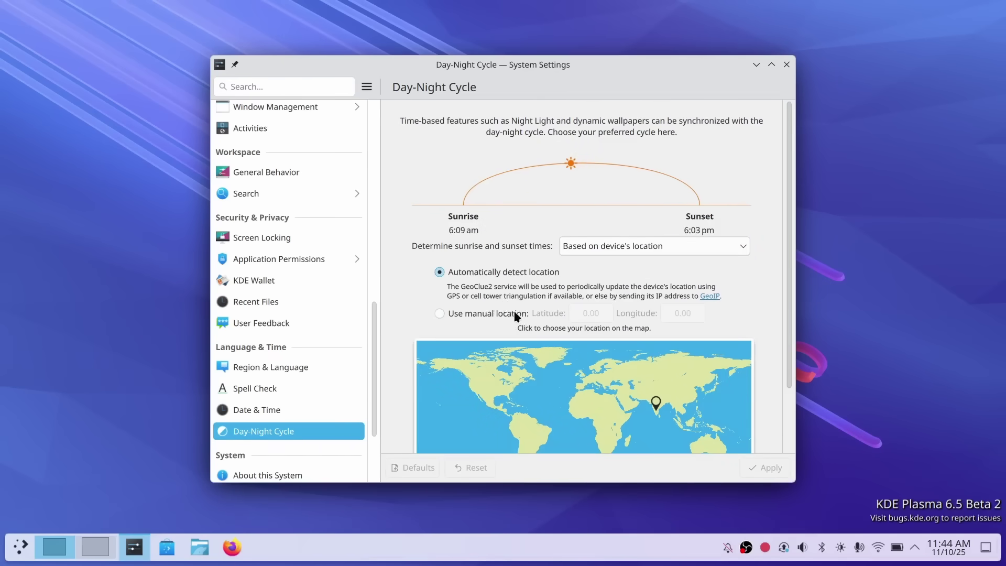
scroll(735, 362, "down", 2)
scroll(583, 305, "up", 2)
scroll(280, 280, "up", 10)
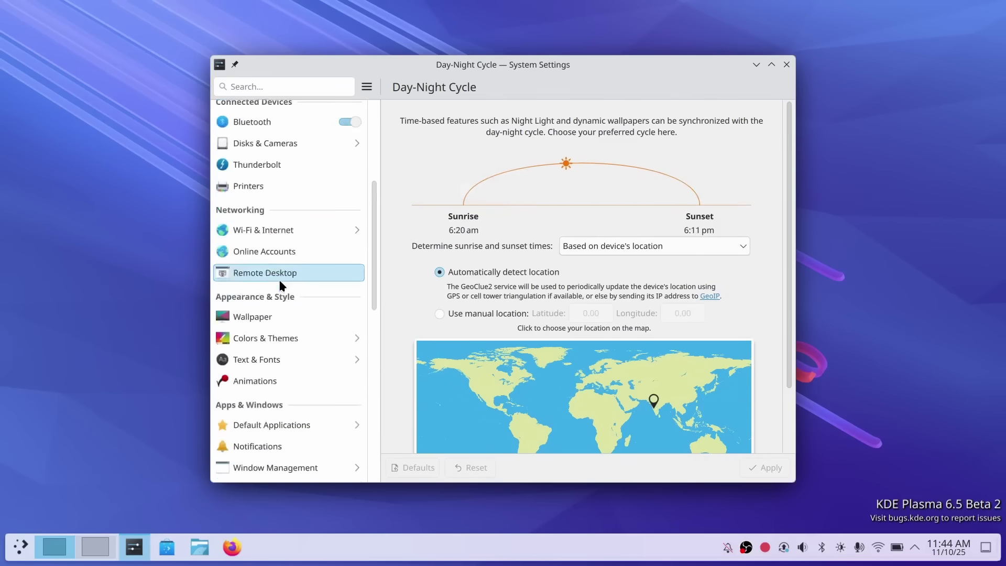
scroll(281, 284, "up", 3)
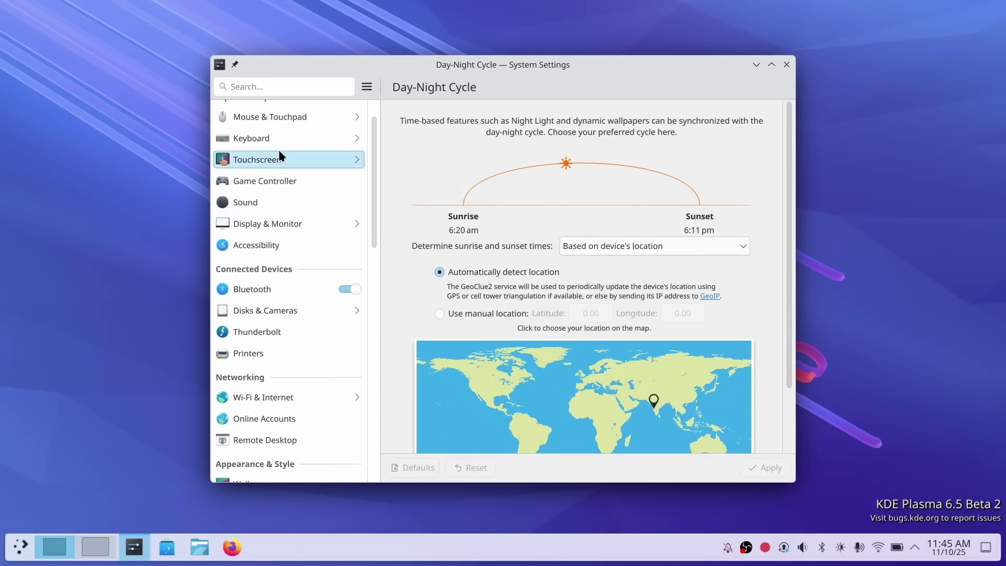
scroll(287, 261, "up", 1)
Step: Make Night Light switch at sunrise and sunset with a 5,600K daytime temperature
left_click(287, 263)
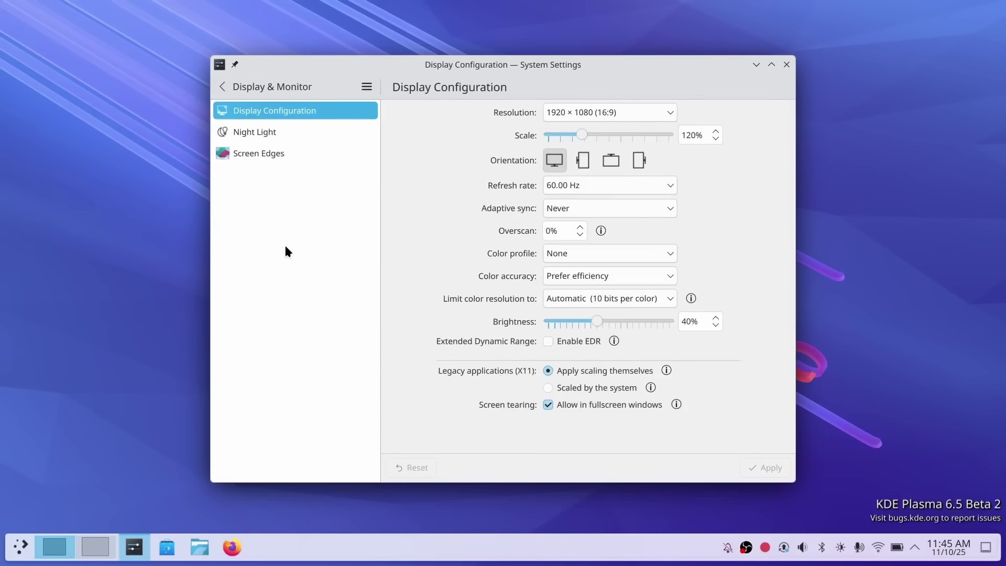
left_click(273, 137)
left_click(652, 152)
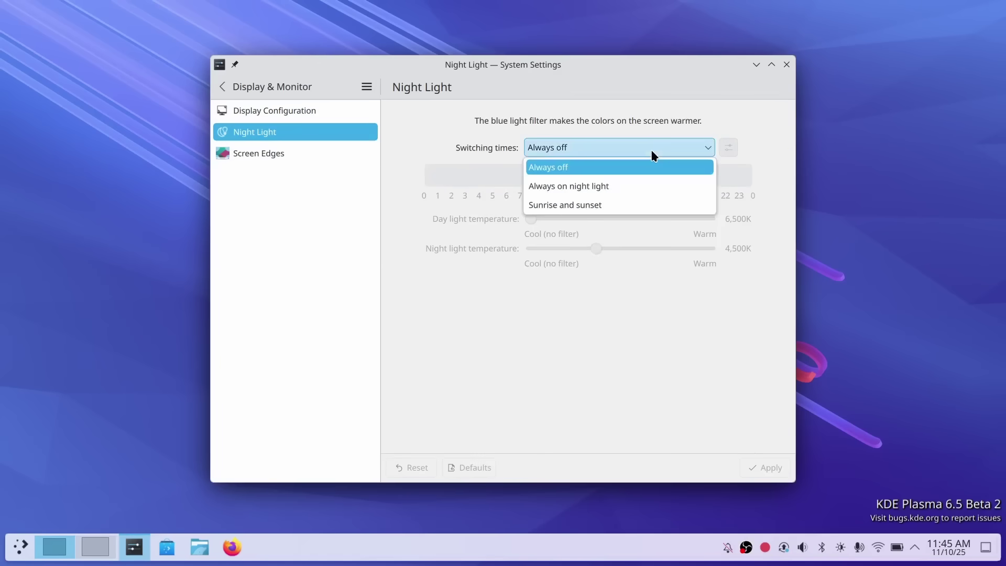
left_click(617, 189)
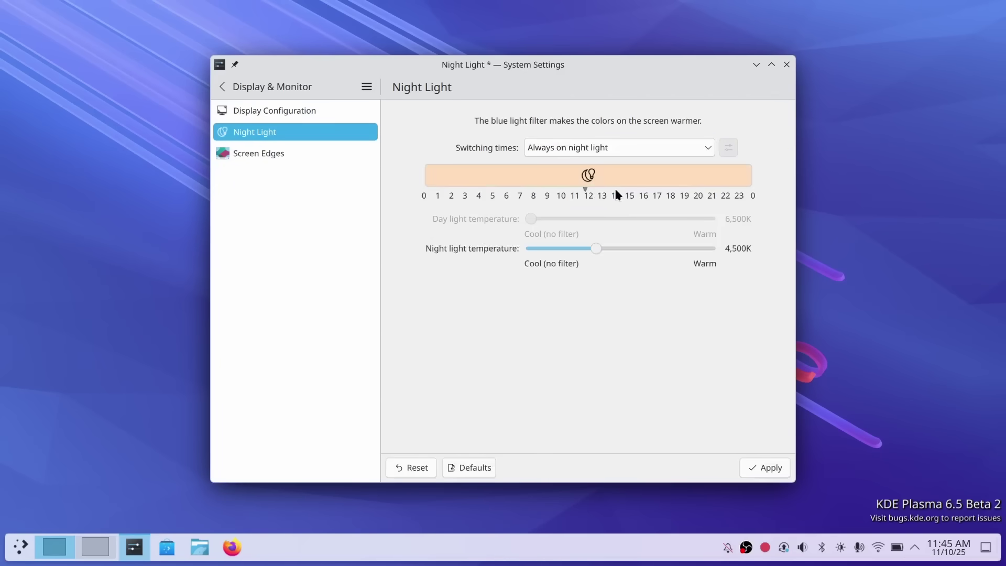
left_click(615, 148)
left_click(592, 204)
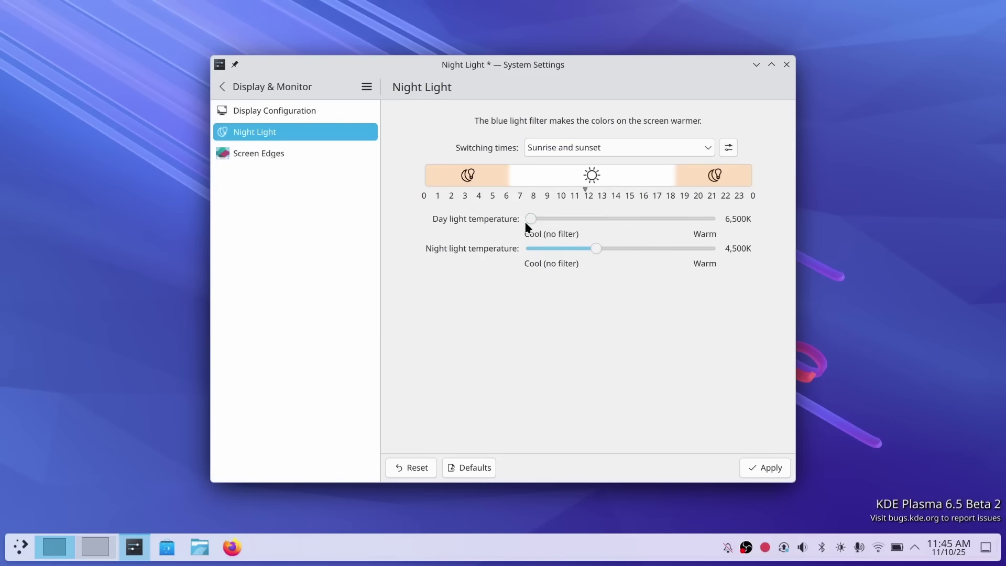
left_click_drag(538, 209, 562, 224)
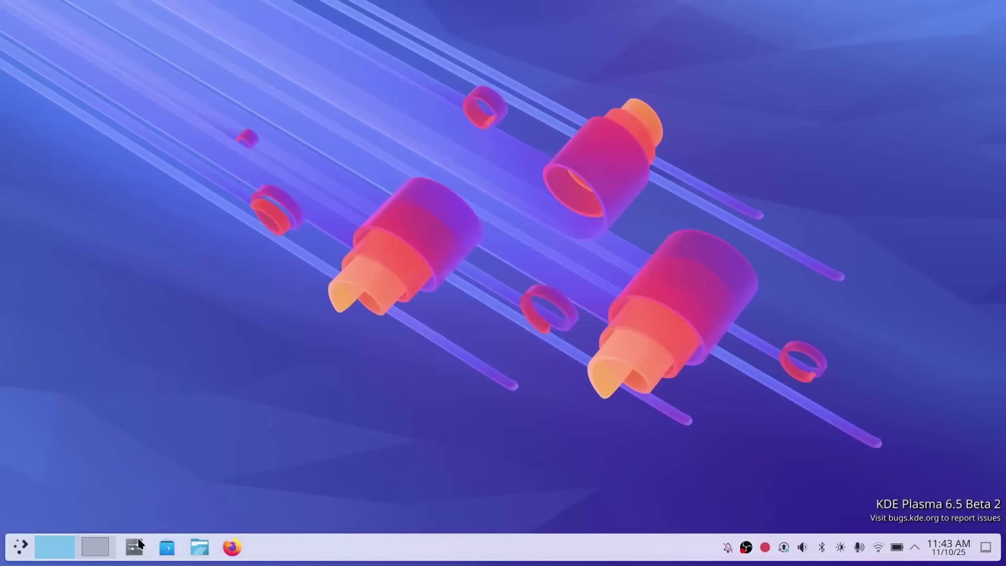
left_click(135, 546)
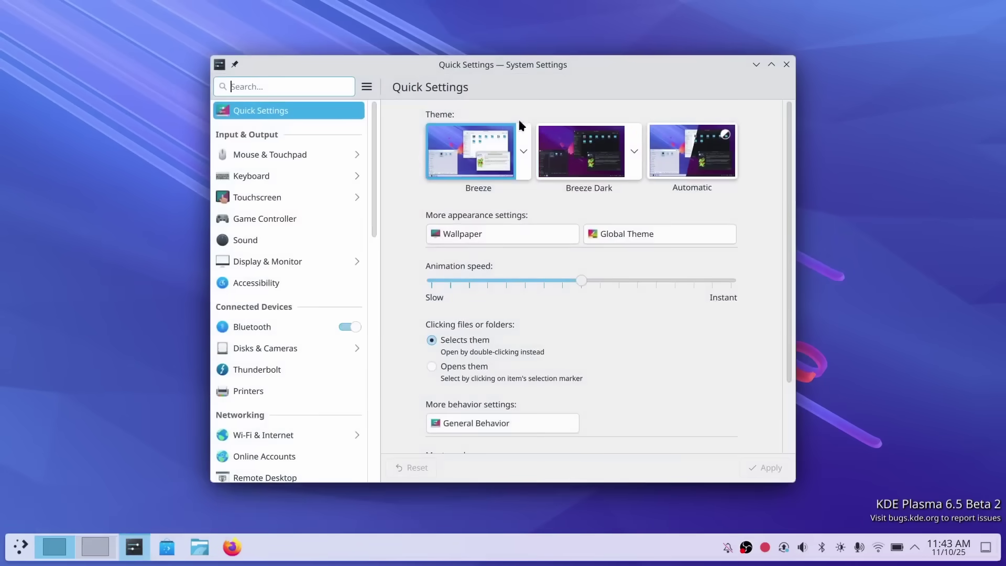
Step: Apply the Breeze Dark global theme and view the darkened desktop and launcher
scroll(266, 181, "down", 3)
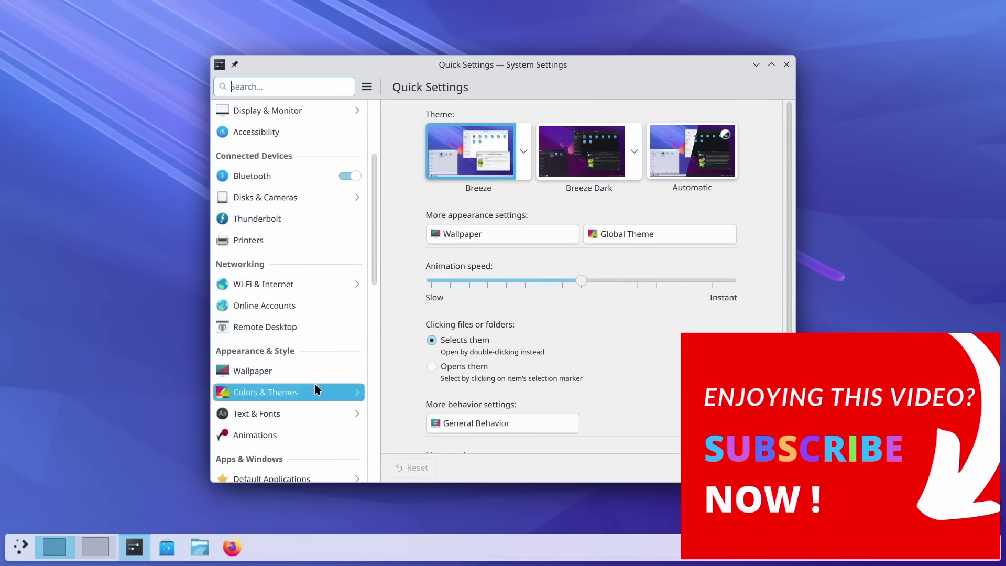
left_click(314, 388)
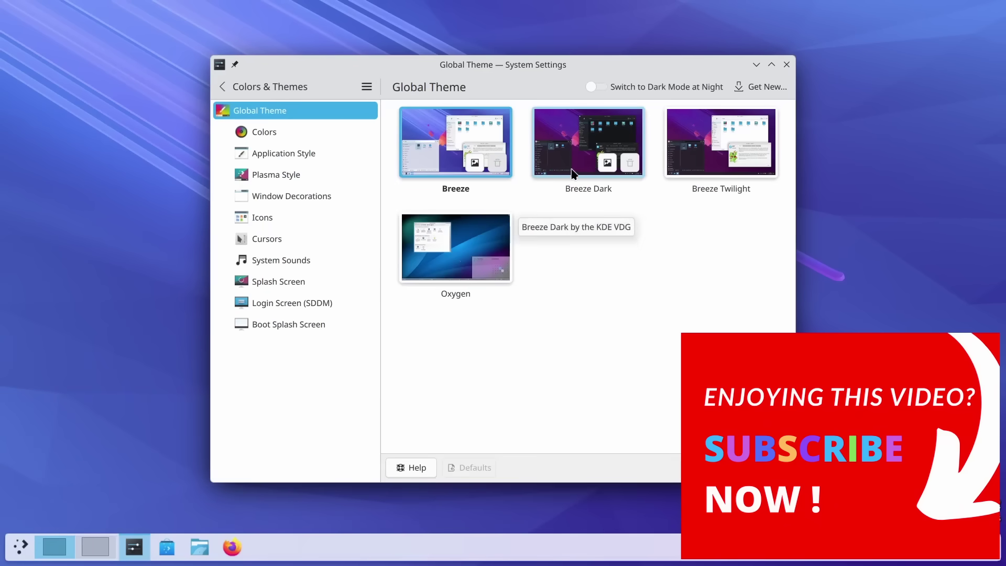
left_click(983, 552)
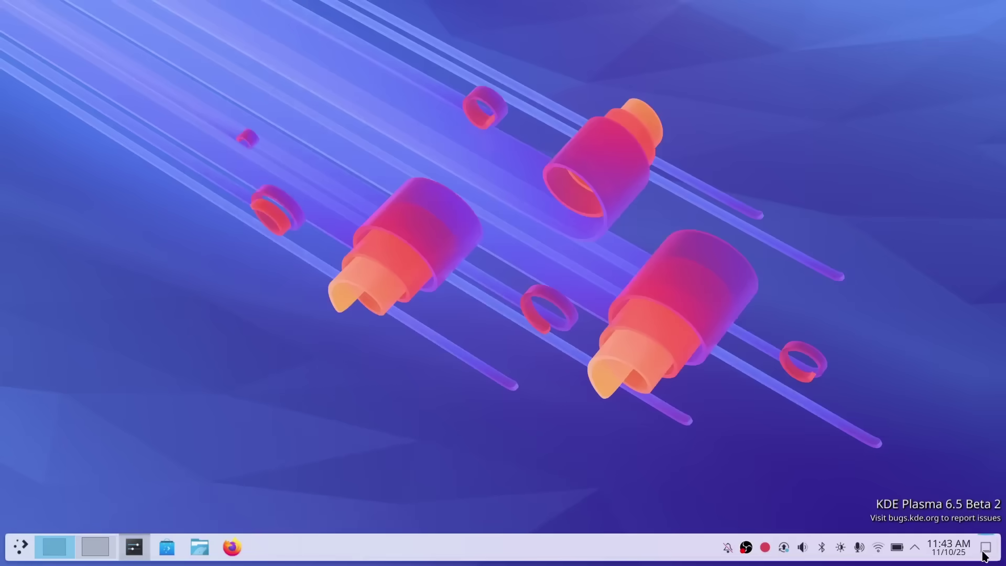
left_click(983, 552)
left_click(587, 142)
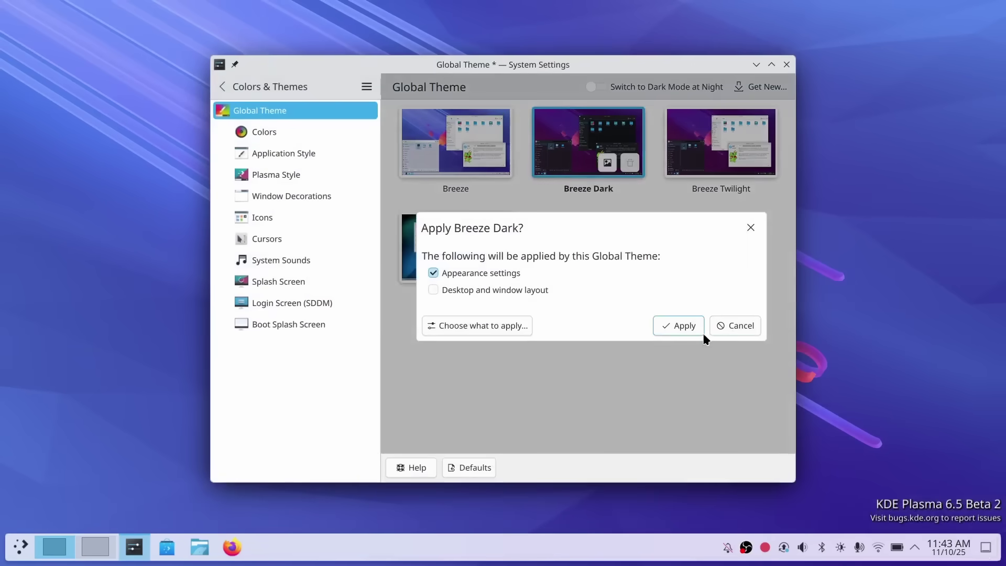
left_click(703, 332)
left_click(992, 563)
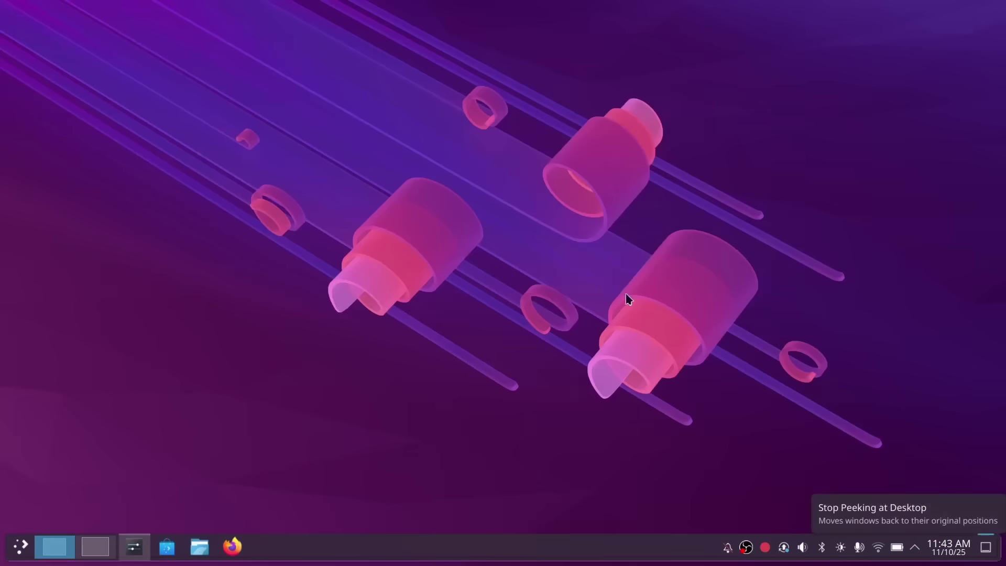
key("super")
key("Escape")
left_click(986, 551)
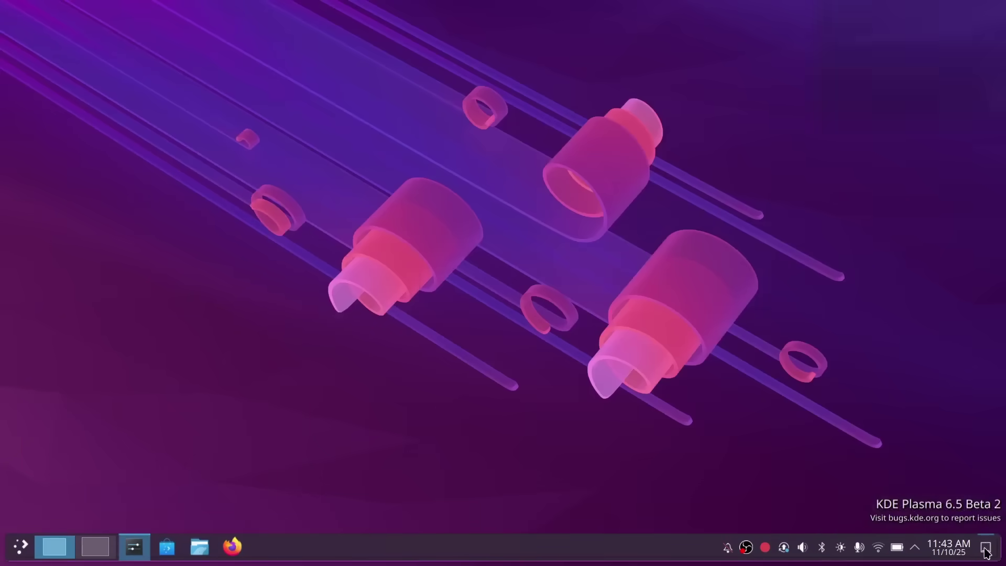
Step: Reapply light Breeze, then turn Switch to Dark Mode at Night on, off, and on again
left_click(429, 141)
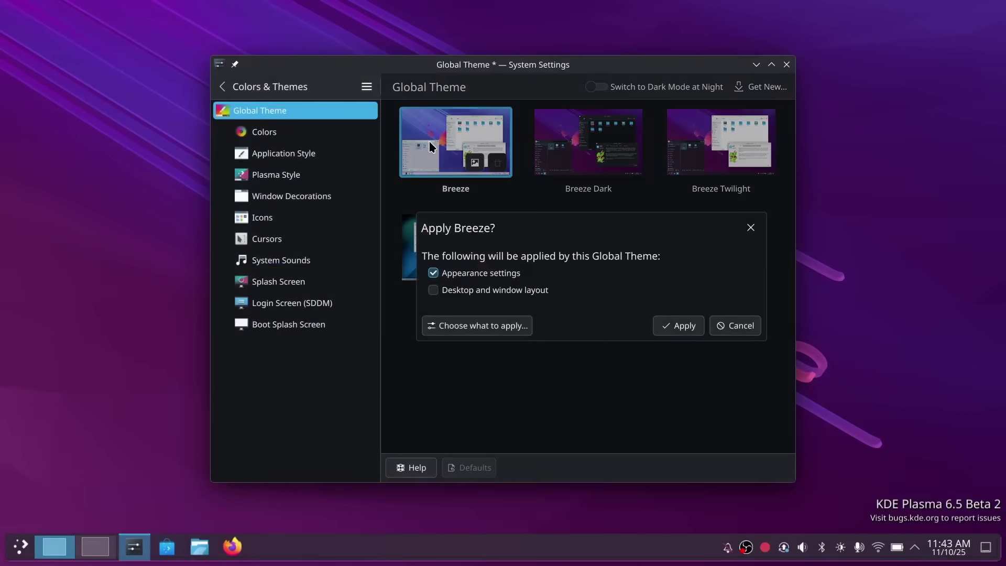
left_click(683, 325)
left_click(595, 86)
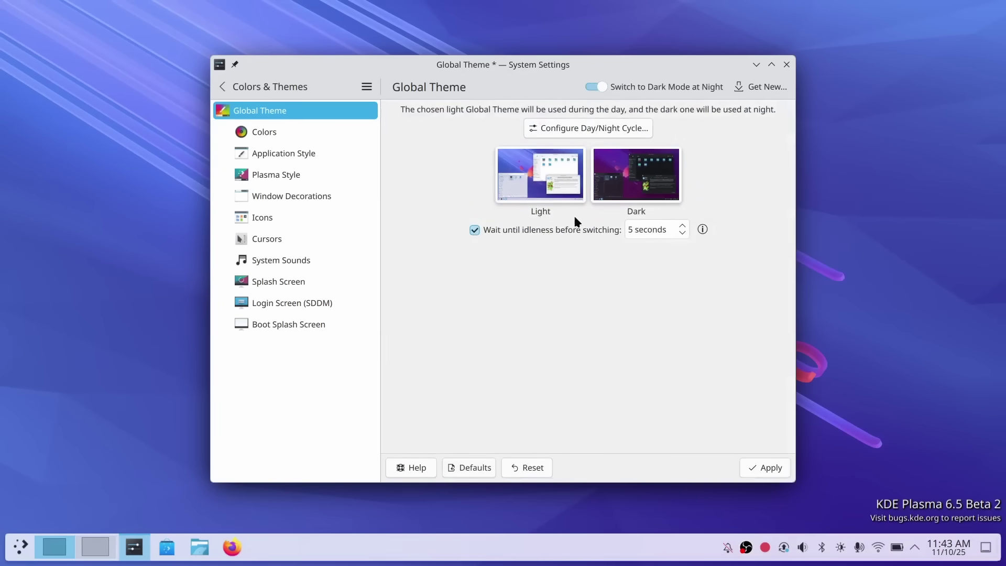
left_click(586, 88)
left_click(605, 86)
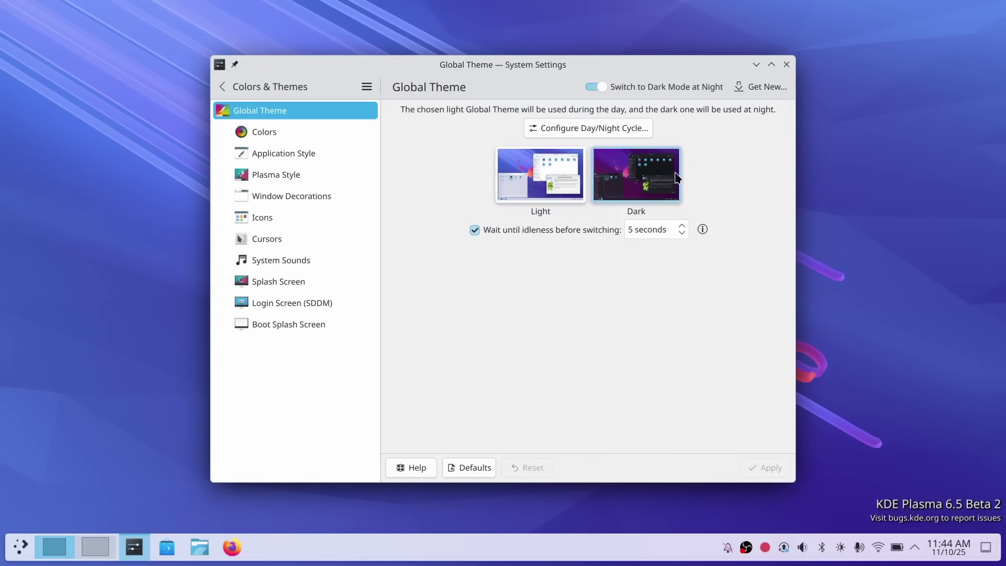
Step: Turn off night-time dark mode and scroll through the wallpaper image grid
left_click(596, 87)
left_click(222, 87)
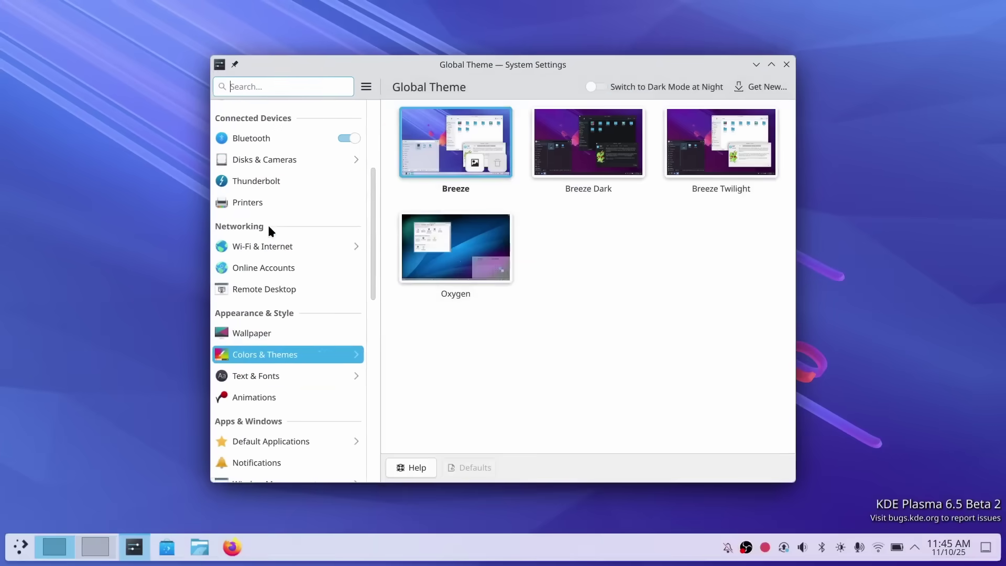
left_click(279, 337)
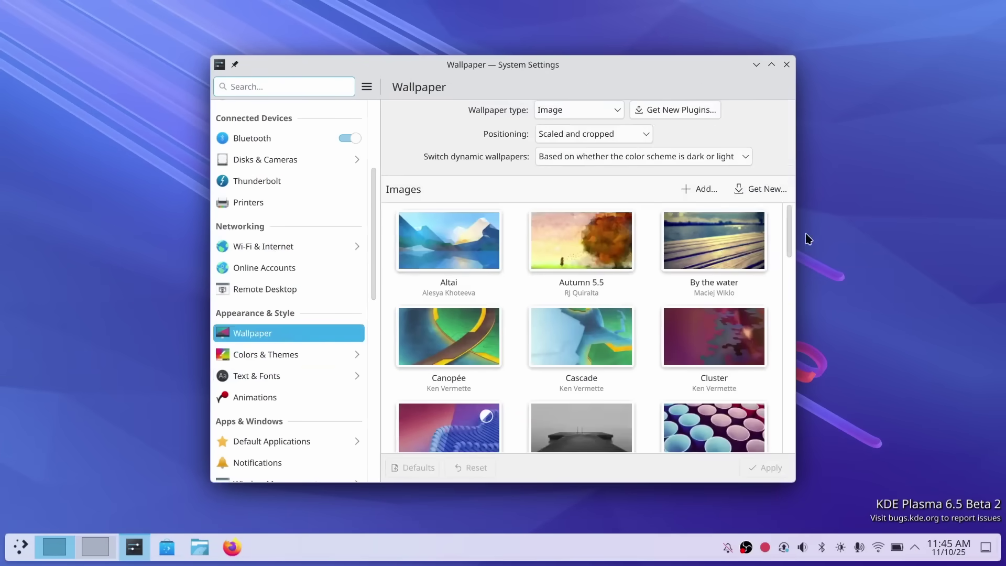
scroll(791, 339, "down", 10)
scroll(603, 429, "up", 2)
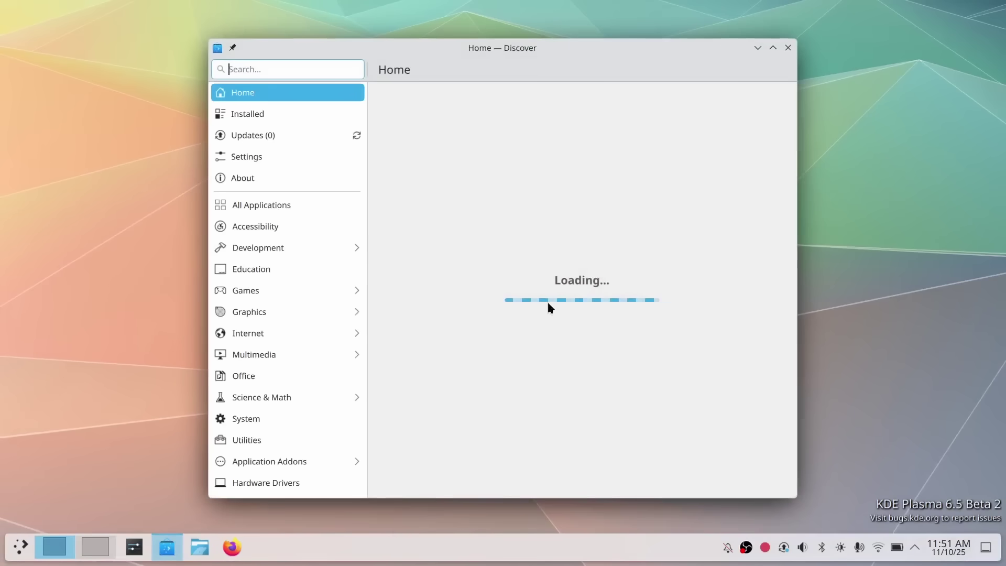
Step: Open Dolphin at the Home folder, maximize it, then restore its size
left_click_drag(489, 68, 441, 52)
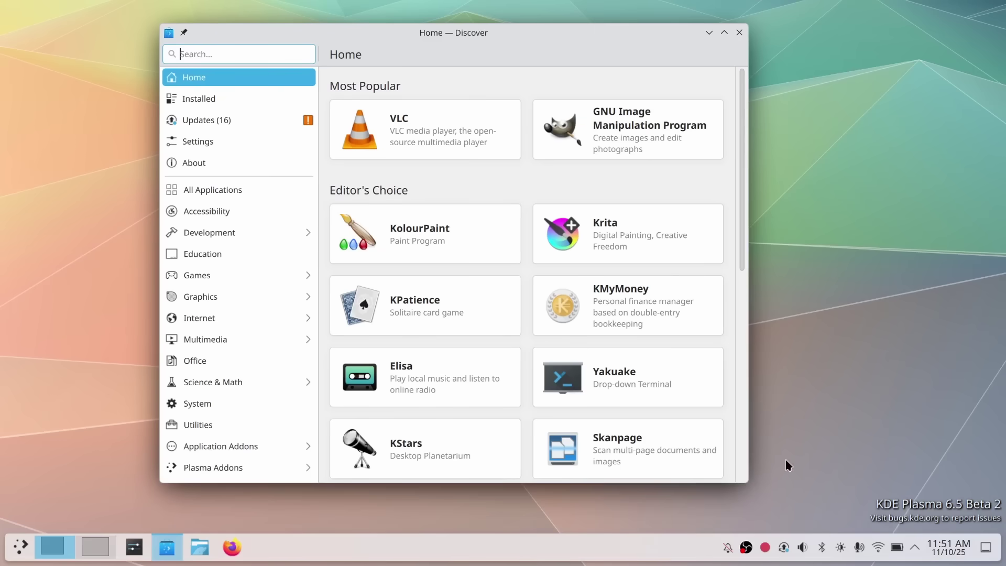
left_click(205, 554)
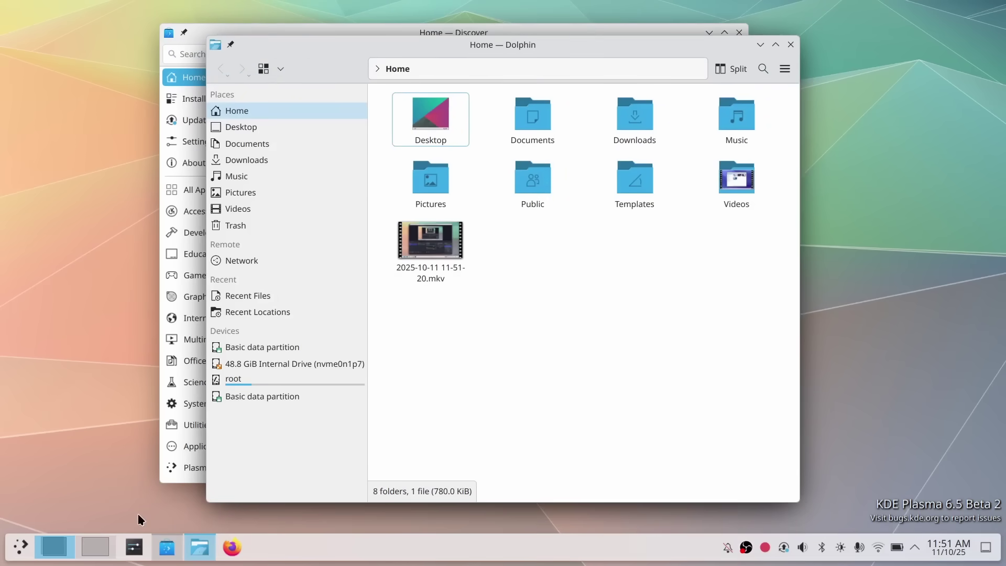
left_click(775, 44)
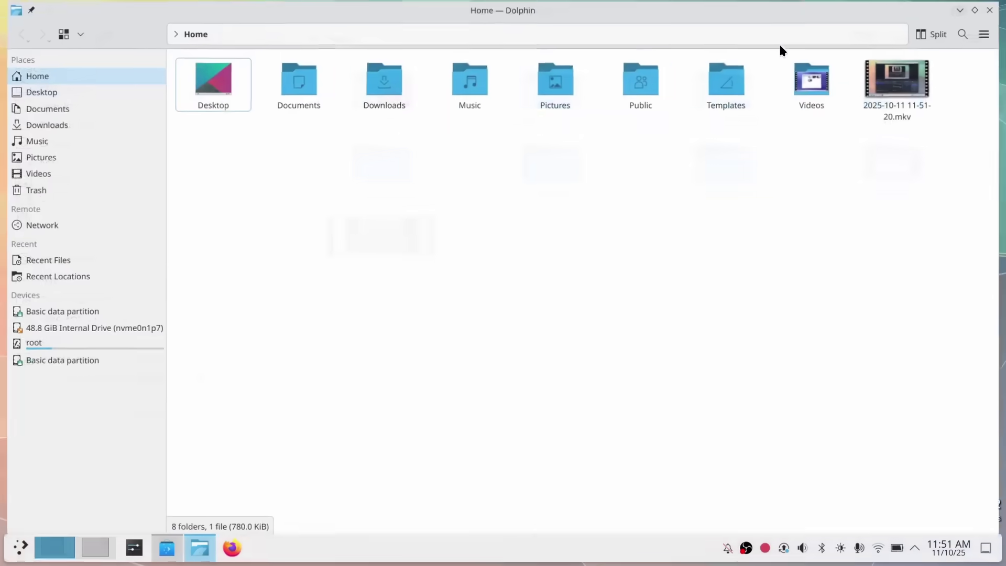
left_click(980, 9)
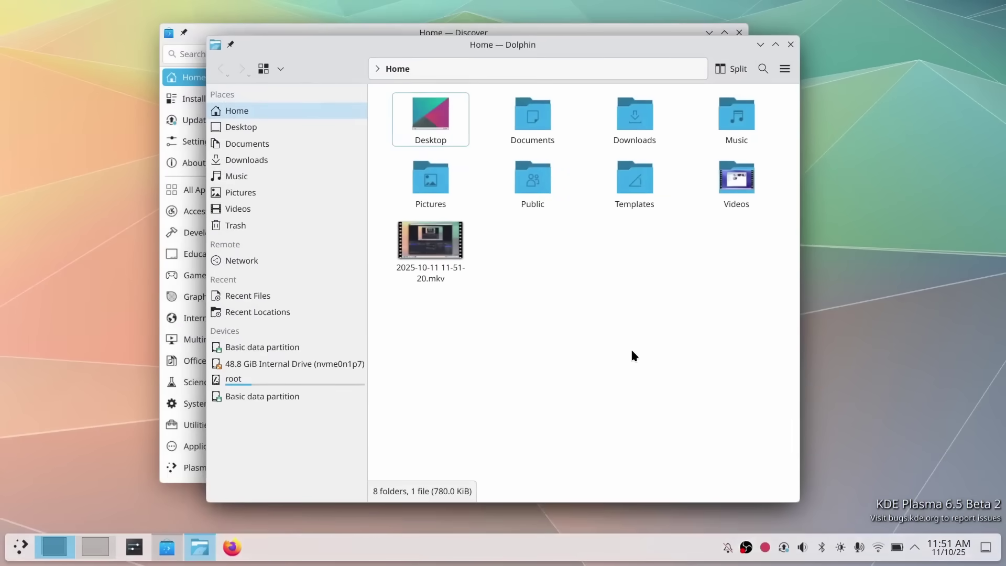
Step: Launch Konsole via 'konso', tile it left and Dolphin right, then untile both
key("super")
type("konso")
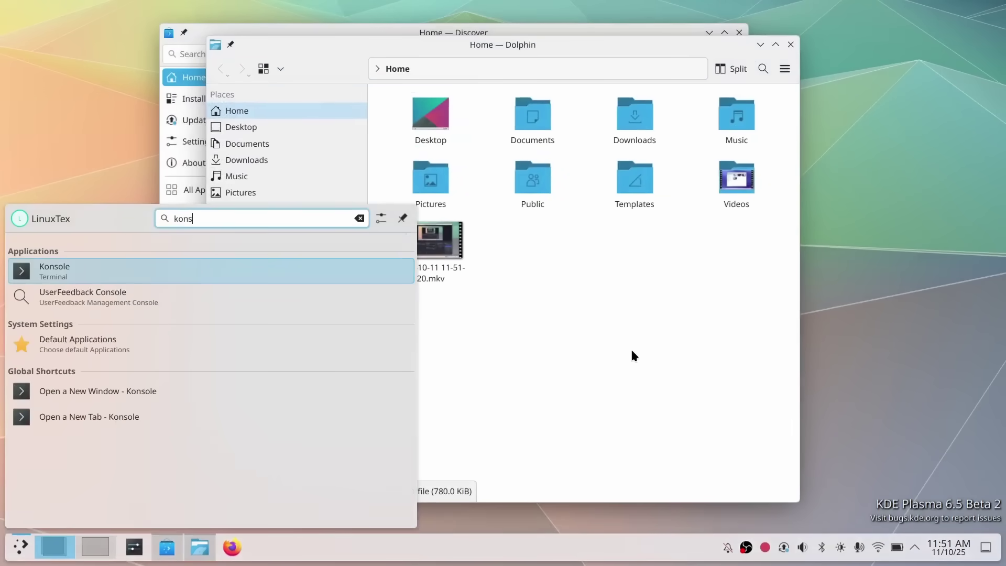
key("Return")
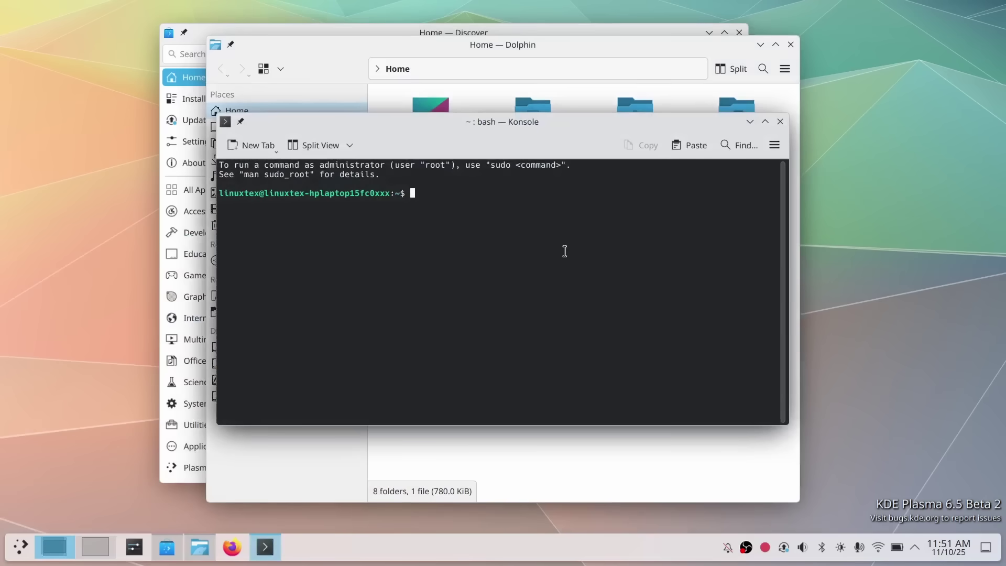
key("super+Left")
left_click(712, 356)
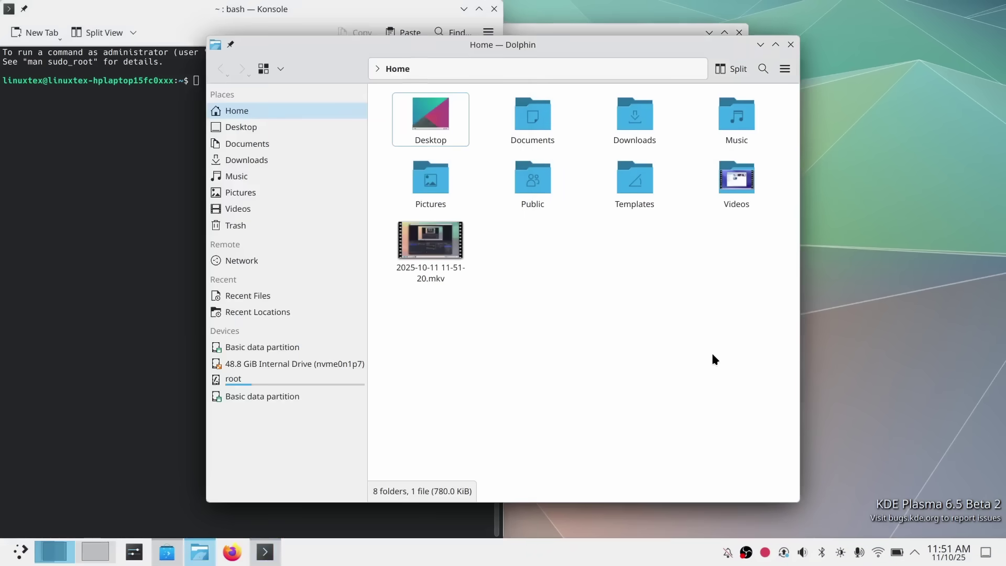
key("super+Right")
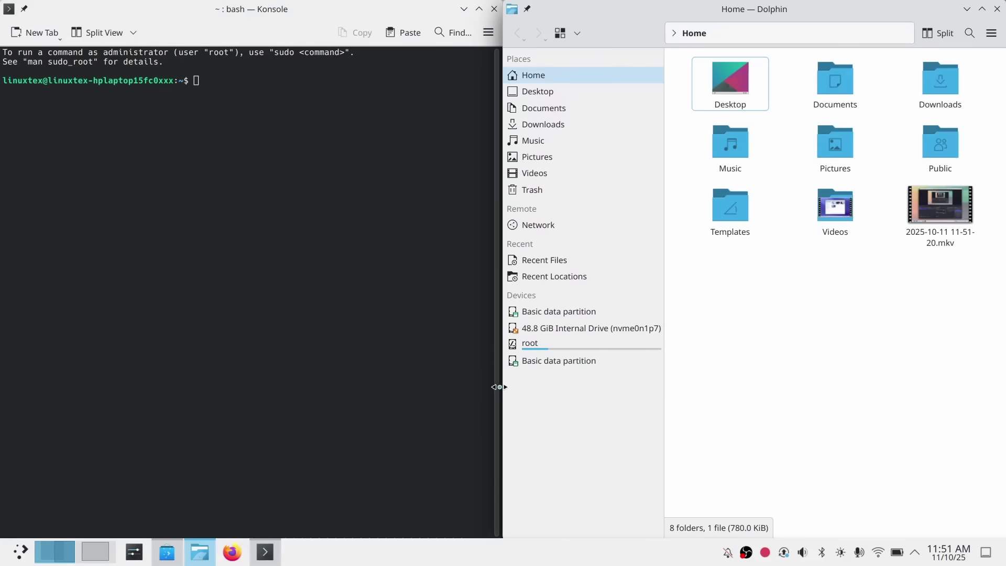
left_click_drag(499, 387, 512, 404)
double_click(305, 14)
left_click_drag(768, 9, 554, 68)
Step: Cycle windows with Alt+Tab, close the Konsole terminal, and bring Dolphin forward
key("alt+Tab")
key("alt+Tab")
key("alt+Tab")
key("alt+Tab")
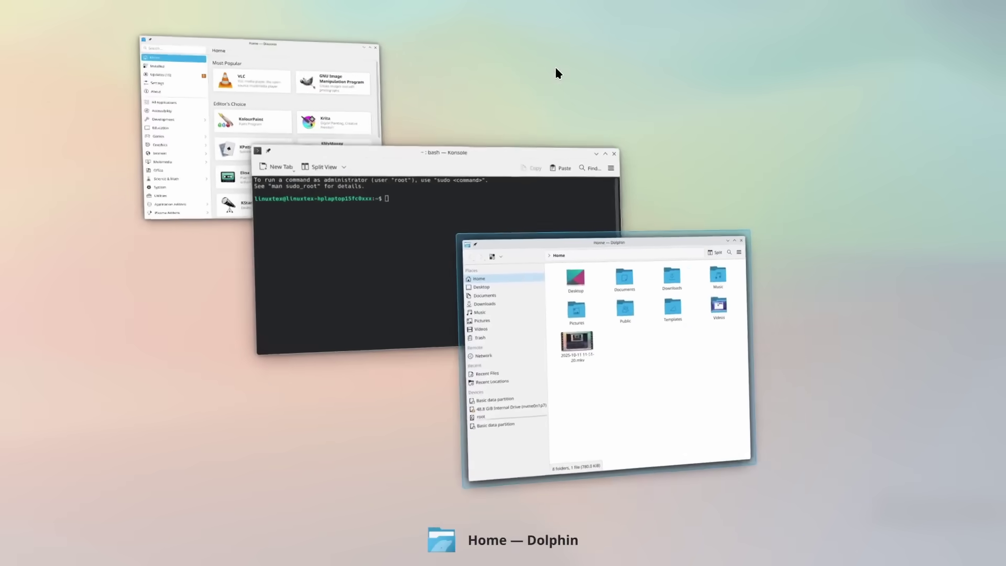
key("alt+Tab")
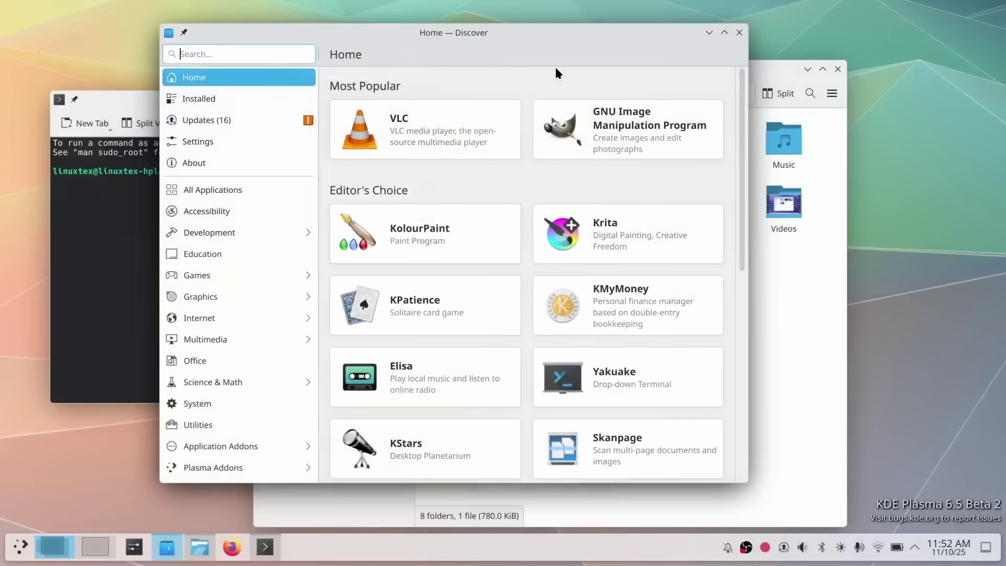
key("alt+Tab")
key("alt+Tab")
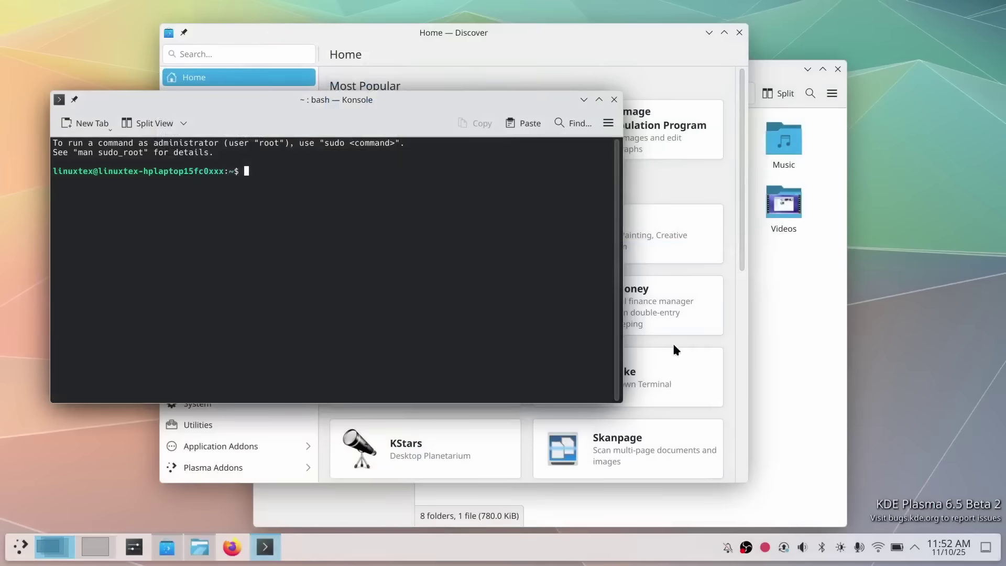
left_click(614, 100)
left_click(797, 355)
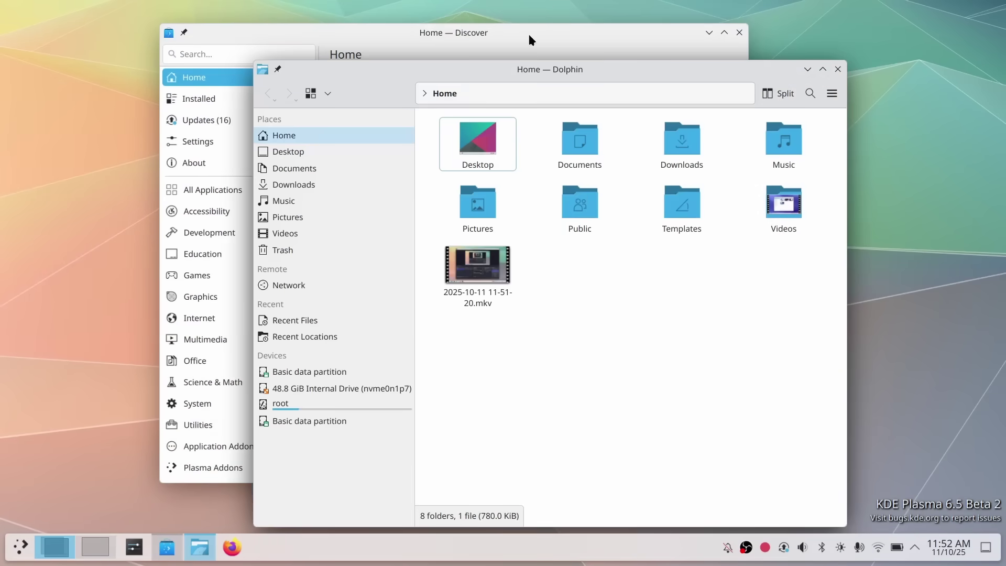
left_click_drag(528, 41, 410, 14)
left_click(715, 396)
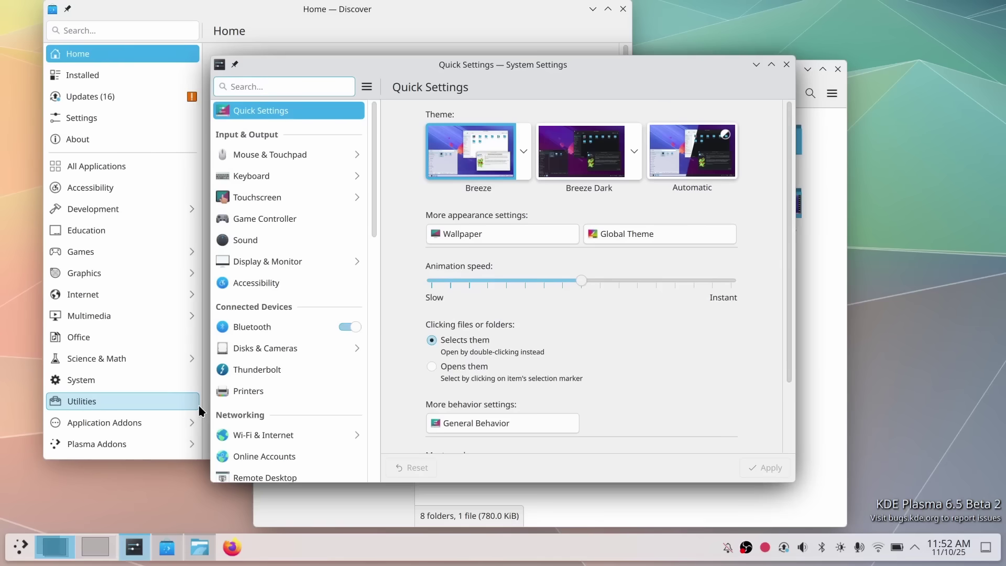
Step: Apply the Breeze Dark theme in Quick Settings and close the window
left_click(576, 145)
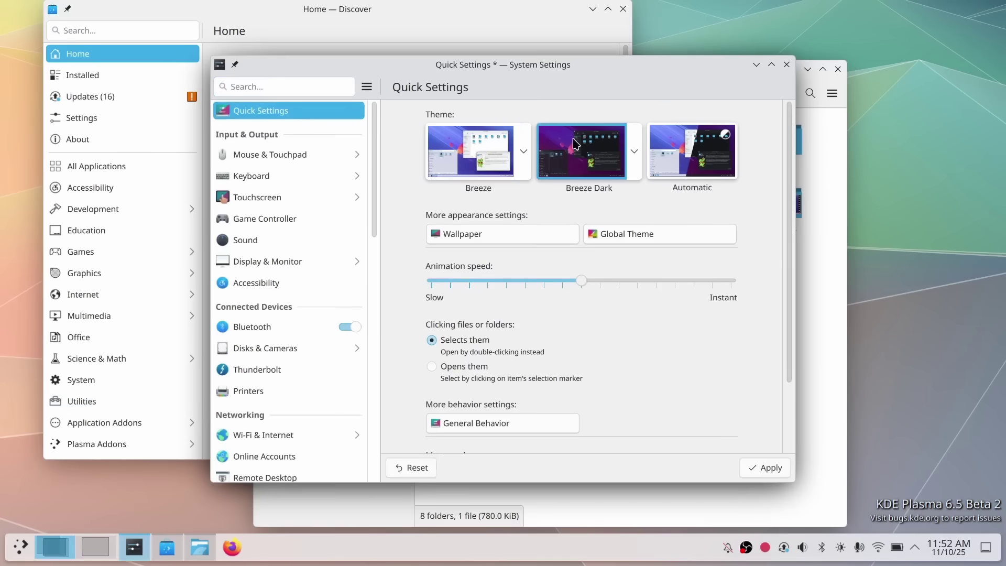
left_click(765, 468)
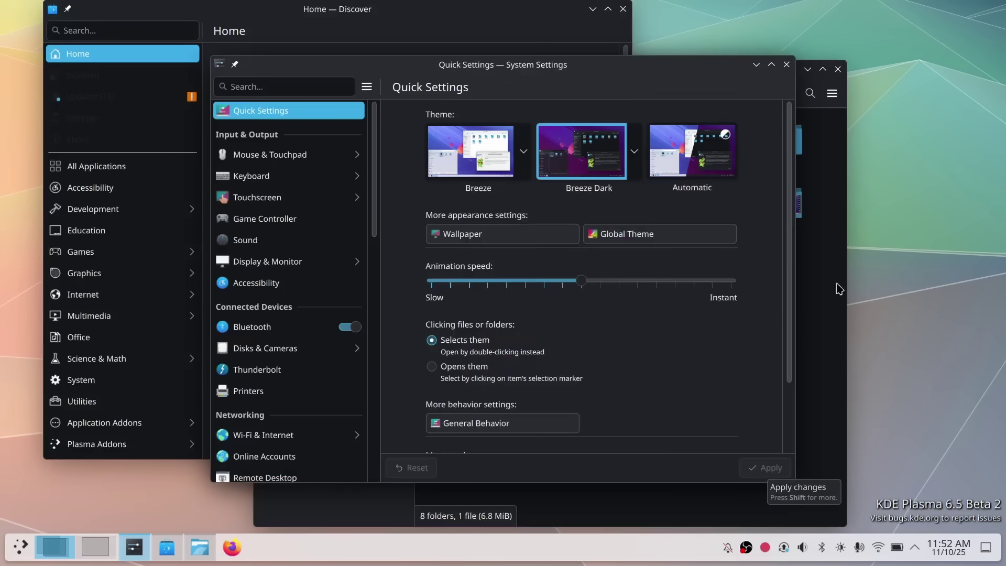
left_click(755, 65)
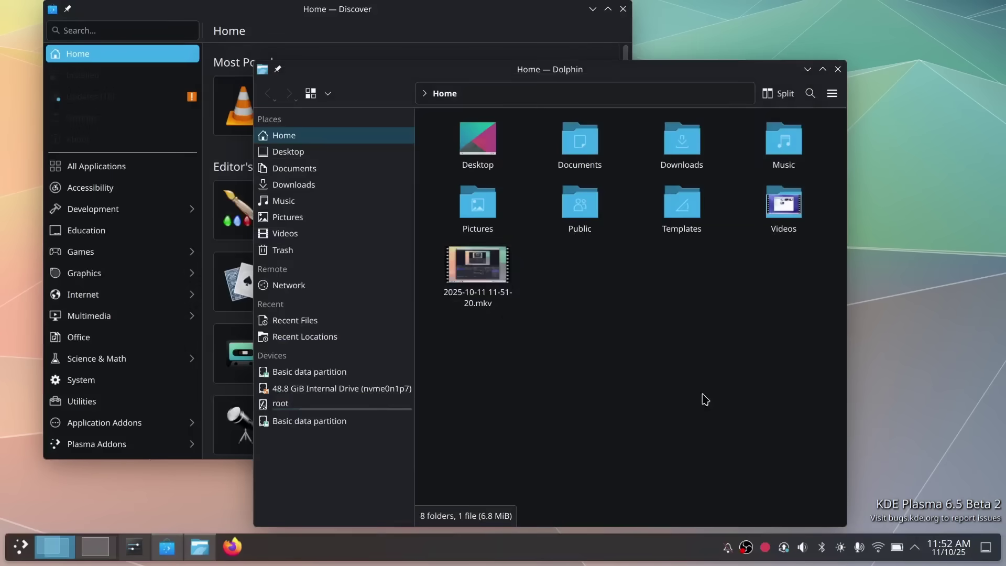
key("alt+Tab")
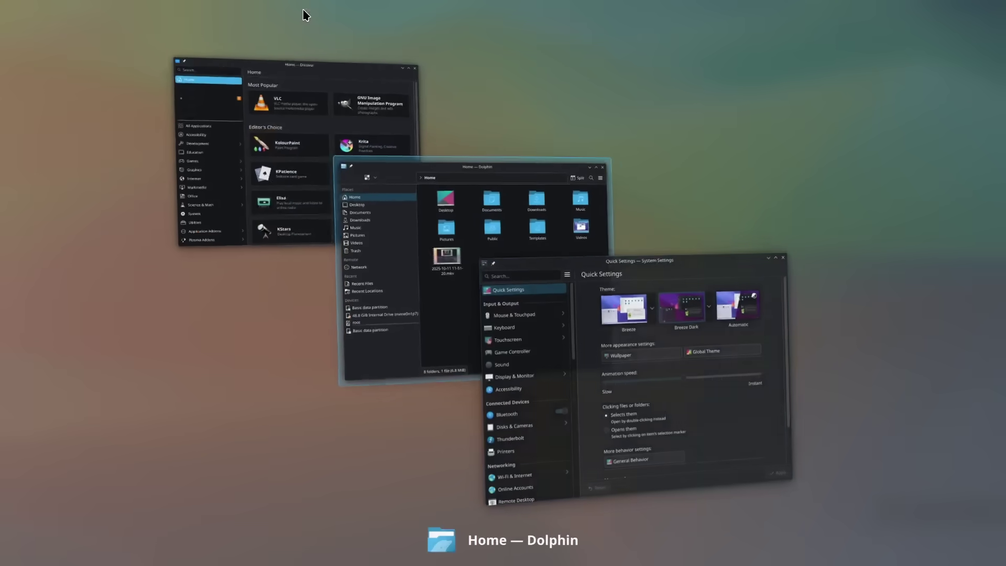
key("super")
key("Escape")
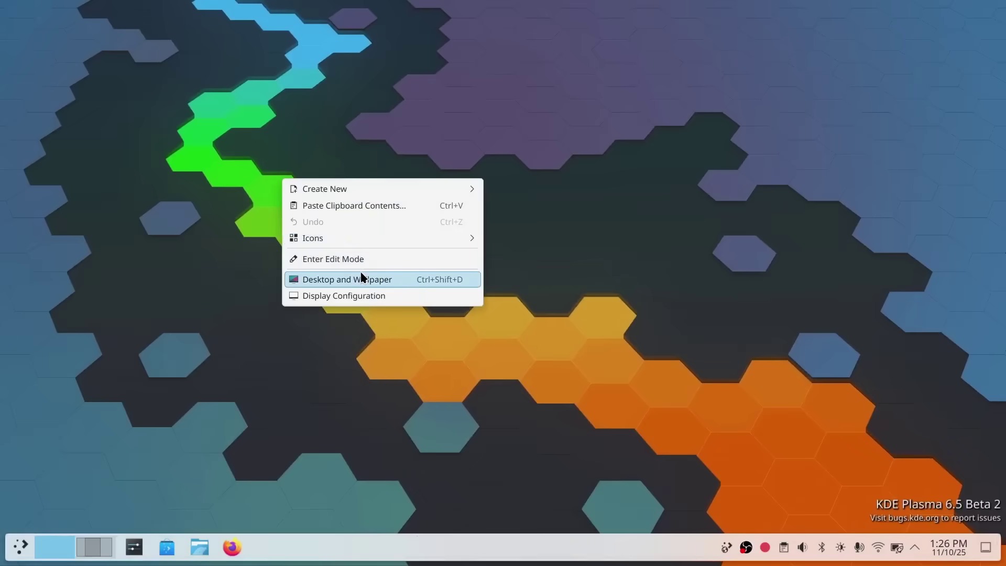
Step: Open the Desktop Folder Settings dialog and peek at the bare desktop
left_click(347, 278)
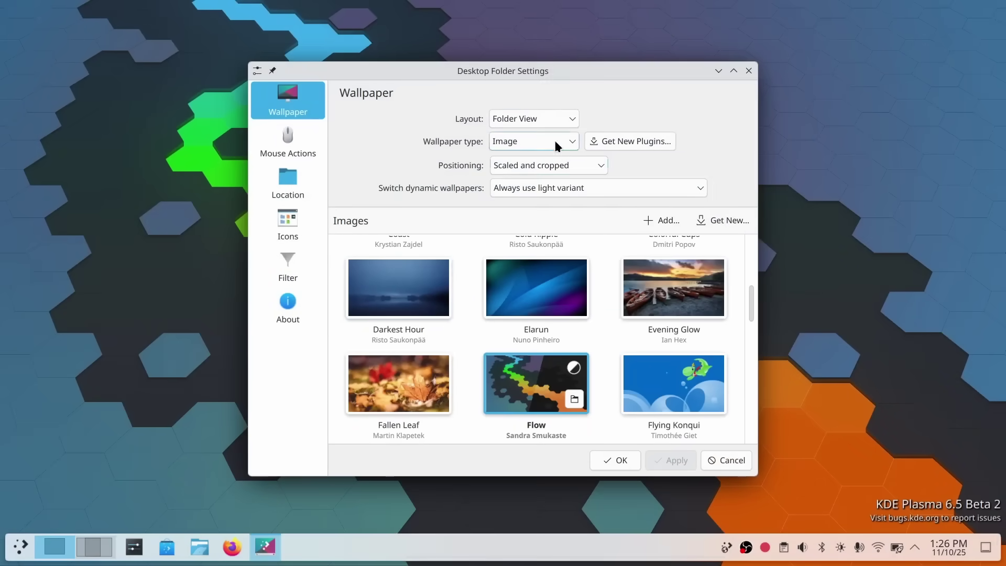
left_click_drag(529, 71, 315, 108)
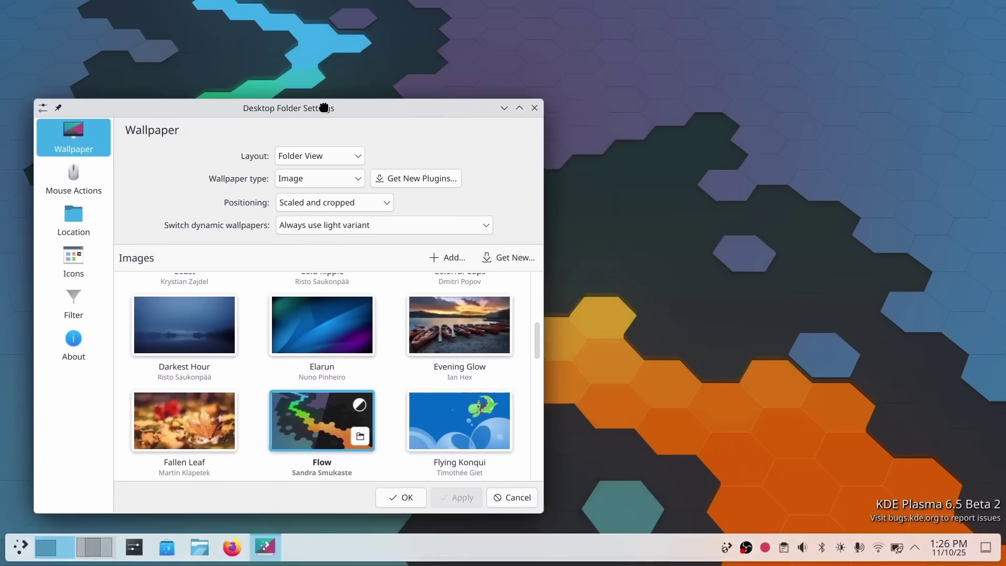
left_click(989, 554)
left_click(989, 553)
left_click(989, 554)
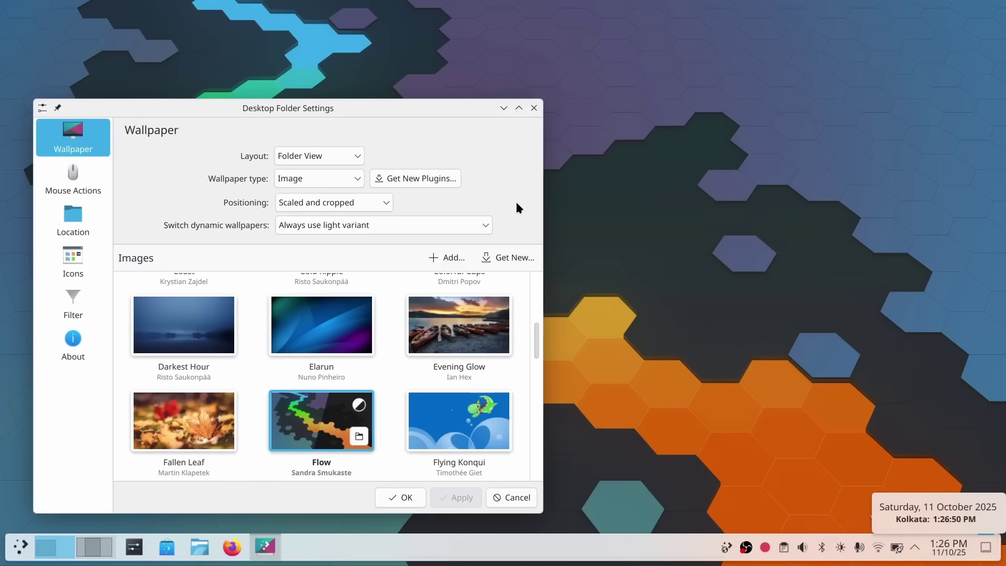
left_click(504, 108)
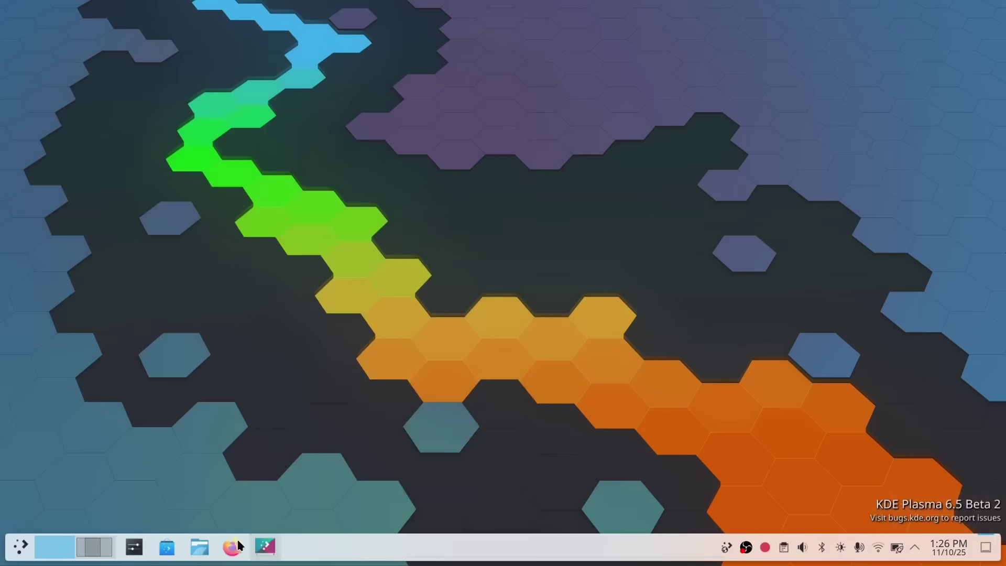
left_click(273, 546)
Step: Try Always use dark variant, then make the dynamic wallpaper follow the color scheme
left_click(367, 227)
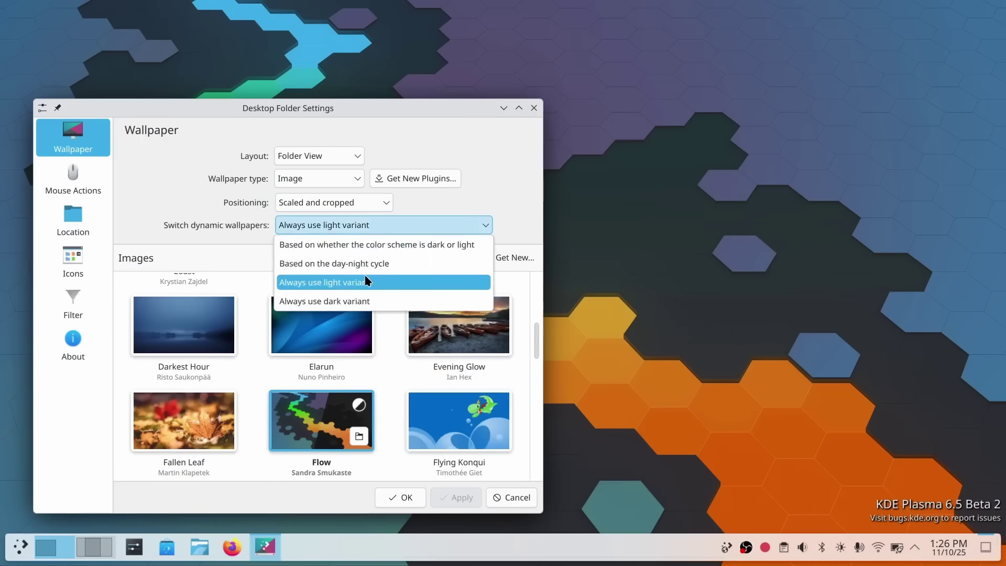
left_click(325, 301)
left_click(504, 107)
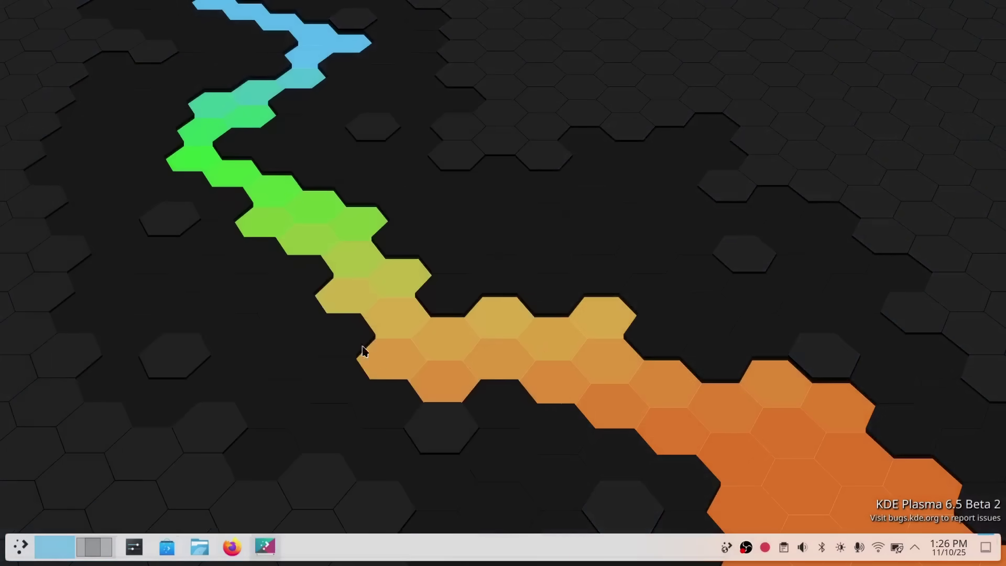
left_click(20, 546)
left_click(20, 546)
left_click(267, 545)
left_click(361, 226)
left_click(387, 245)
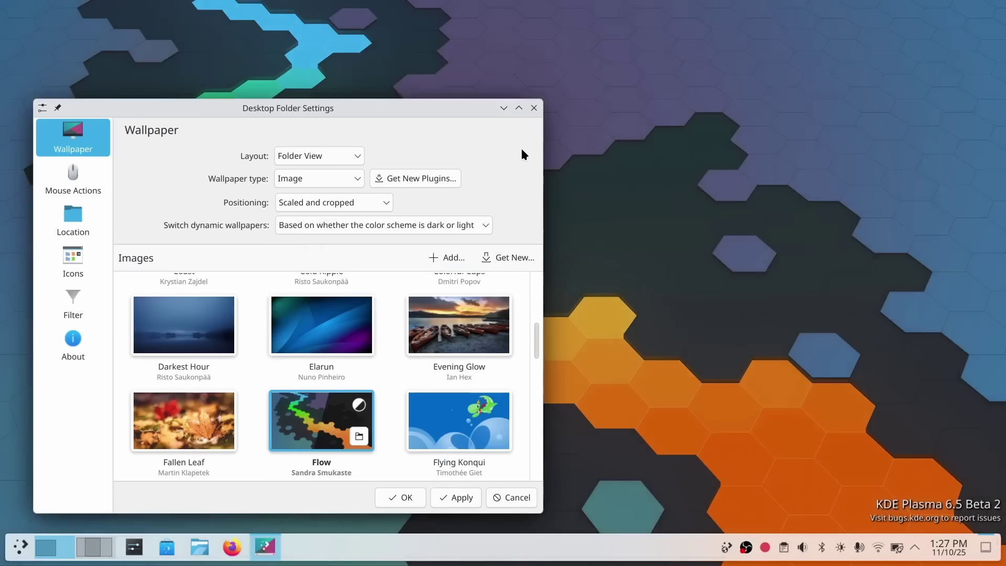
left_click(503, 107)
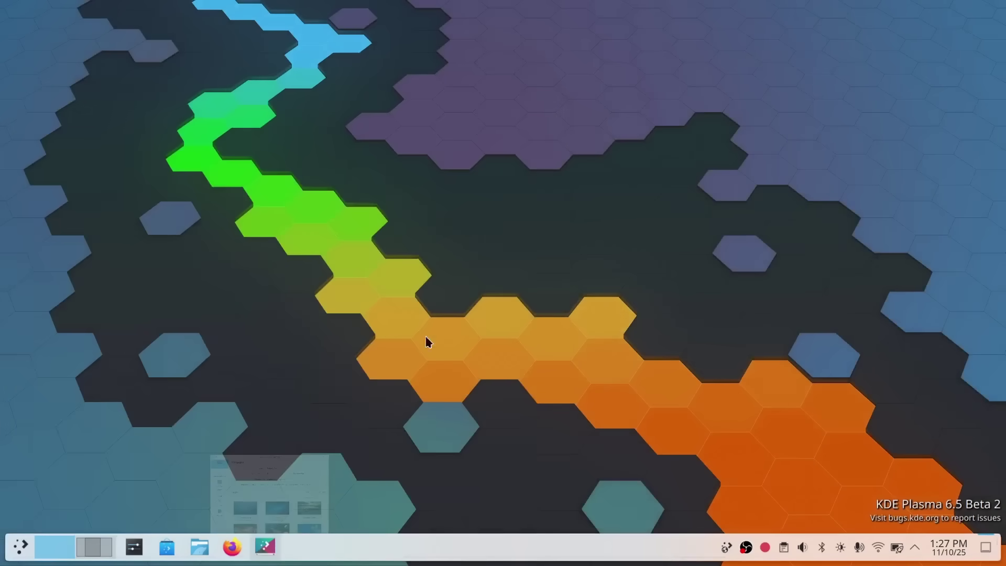
left_click(265, 546)
Step: Choose and apply the Nexus wallpaper
scroll(383, 346, "down", 2)
scroll(383, 347, "down", 3)
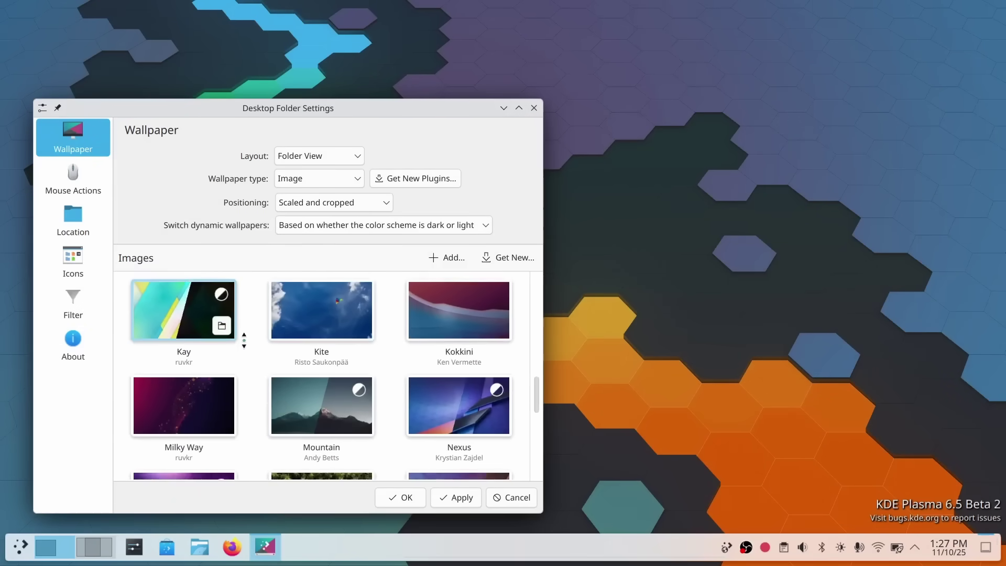
left_click(460, 409)
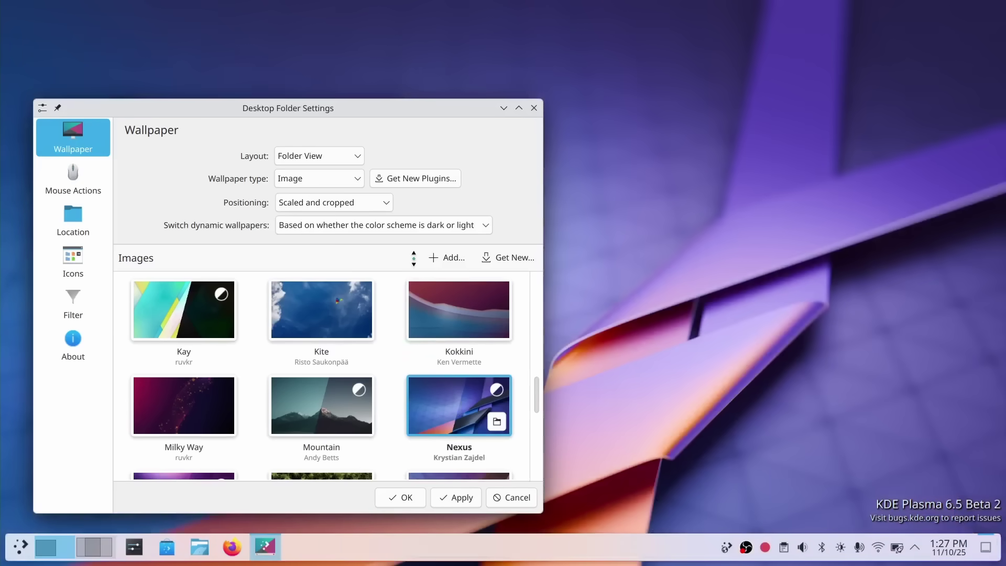
left_click(472, 497)
Step: Preview Nexus's dark variant, then set dynamic wallpapers to Always use light variant
left_click(438, 225)
left_click(388, 301)
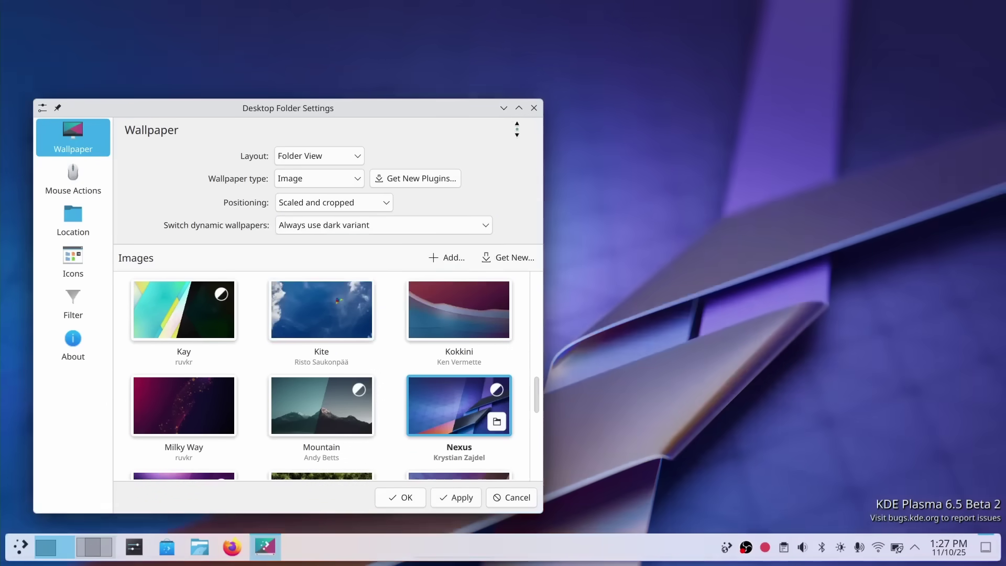
key("super+d")
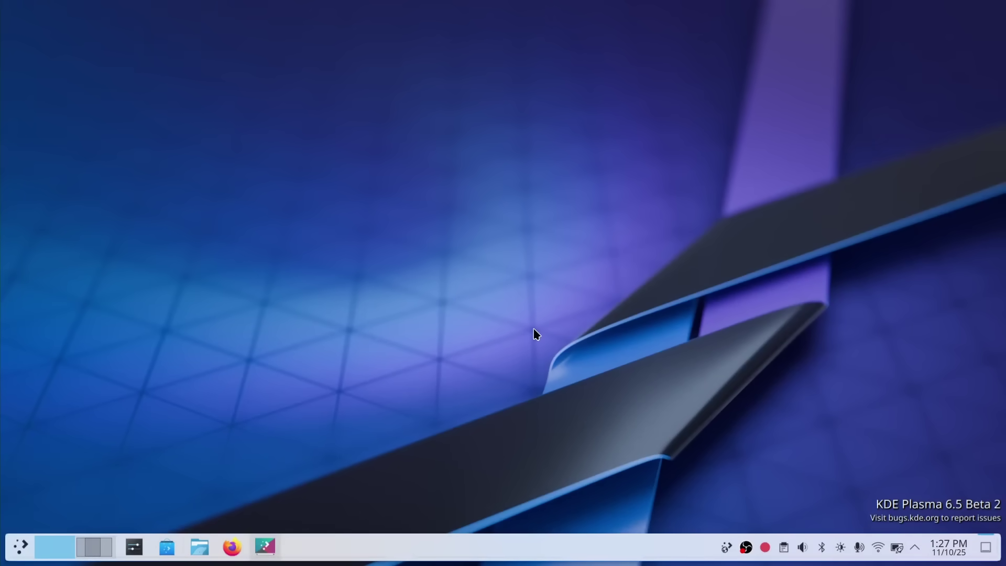
key("super+d")
left_click(377, 226)
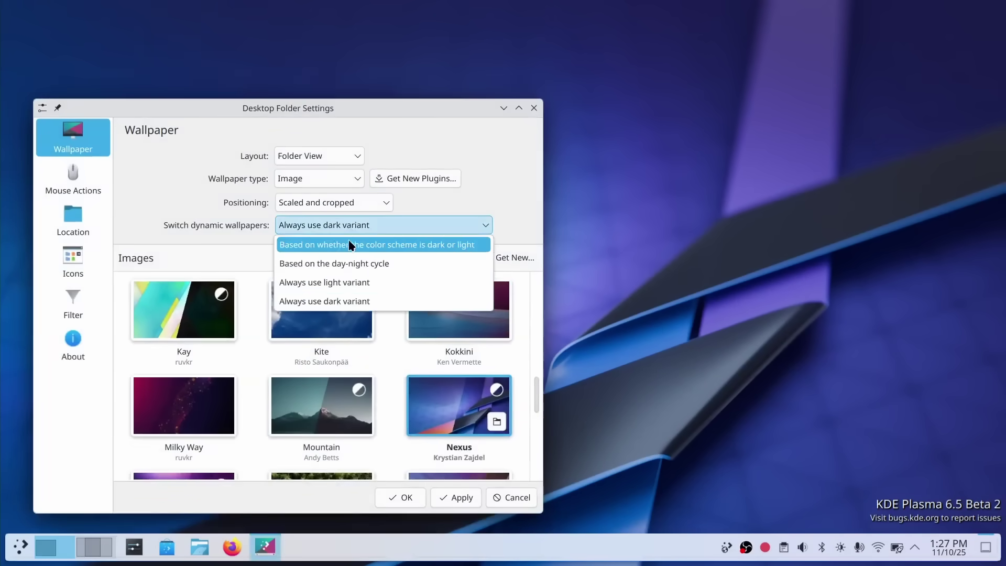
left_click(348, 276)
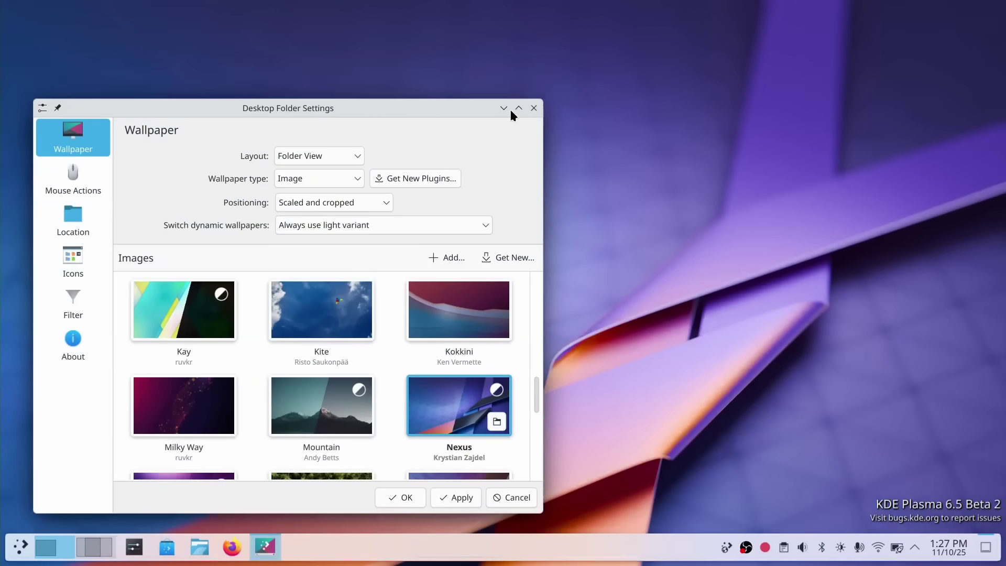
Step: Switch the light theme to Oxygen and look over the Breeze Dark variants
left_click(505, 109)
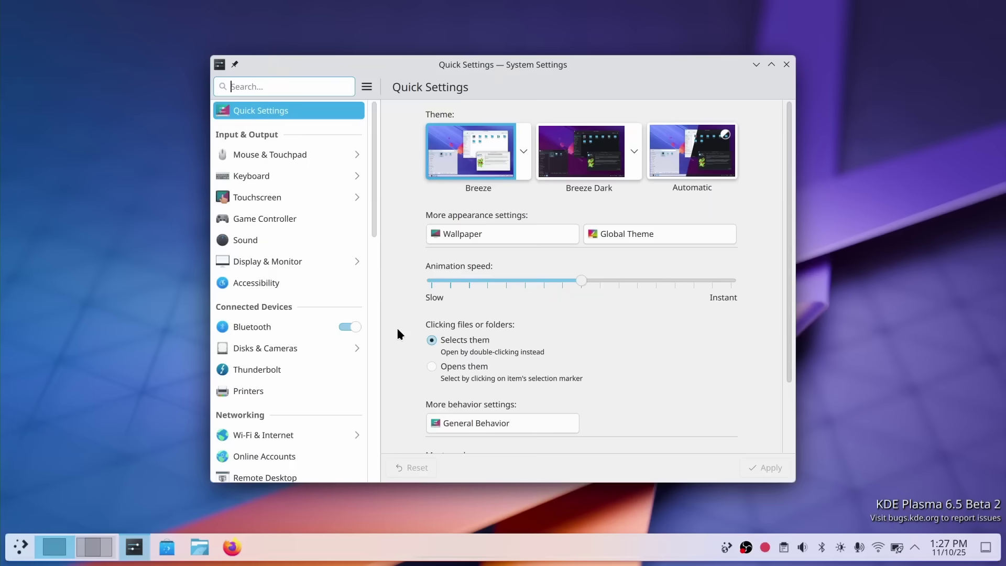
left_click(523, 151)
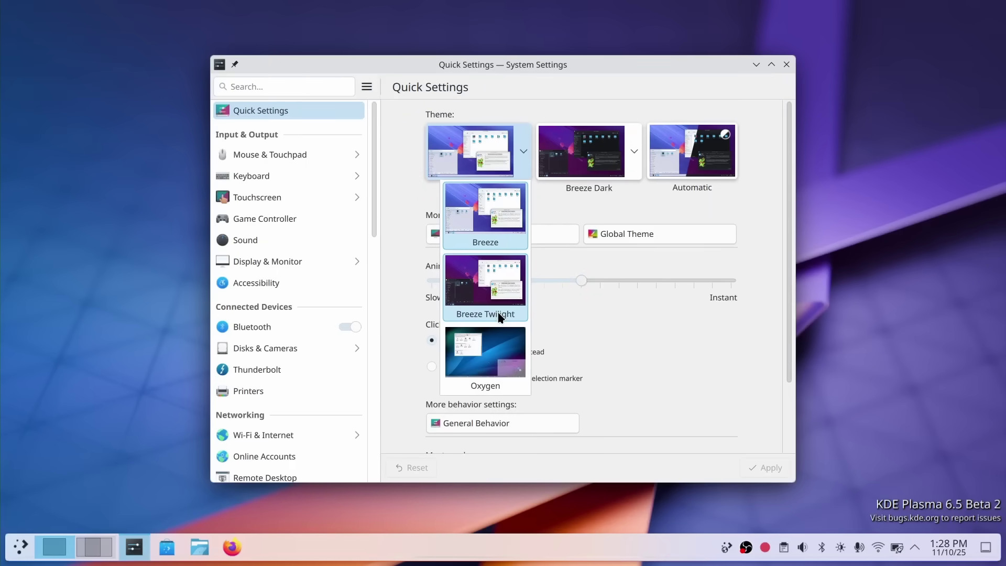
left_click(495, 356)
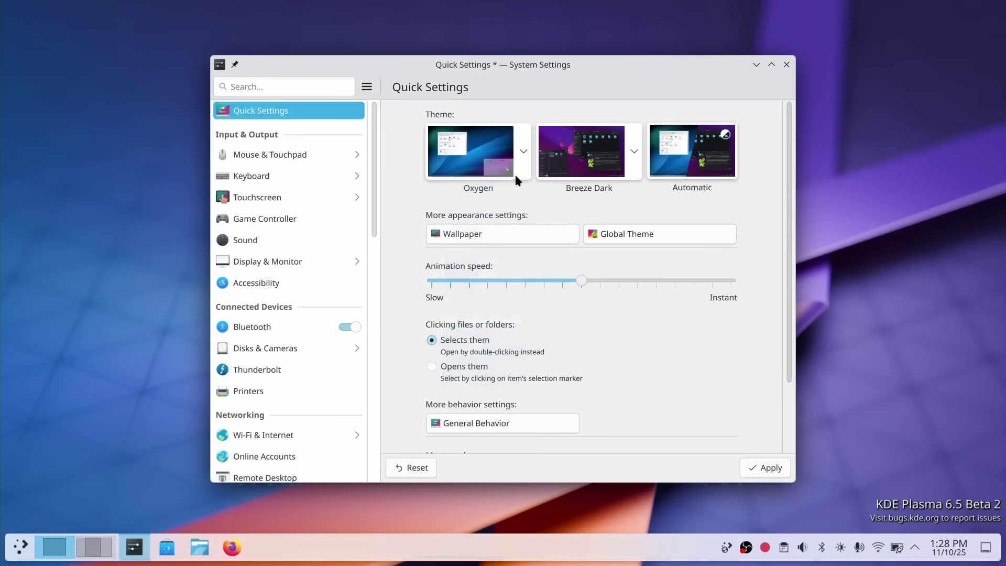
left_click(632, 151)
left_click(777, 219)
Step: Switch the first theme to Breeze Twilight, then Oxygen, then back to Breeze
left_click(524, 151)
left_click(498, 274)
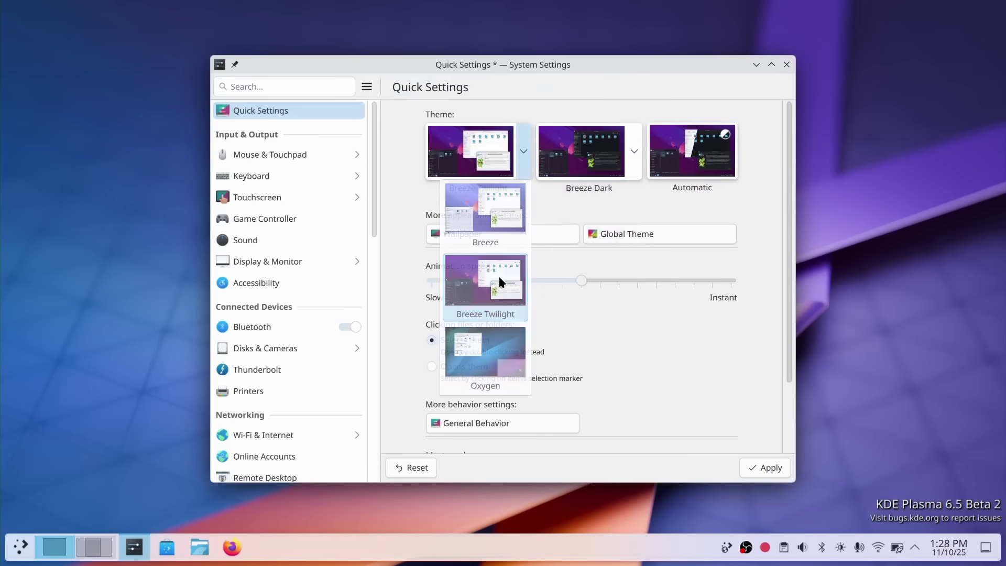
left_click(524, 152)
left_click(480, 380)
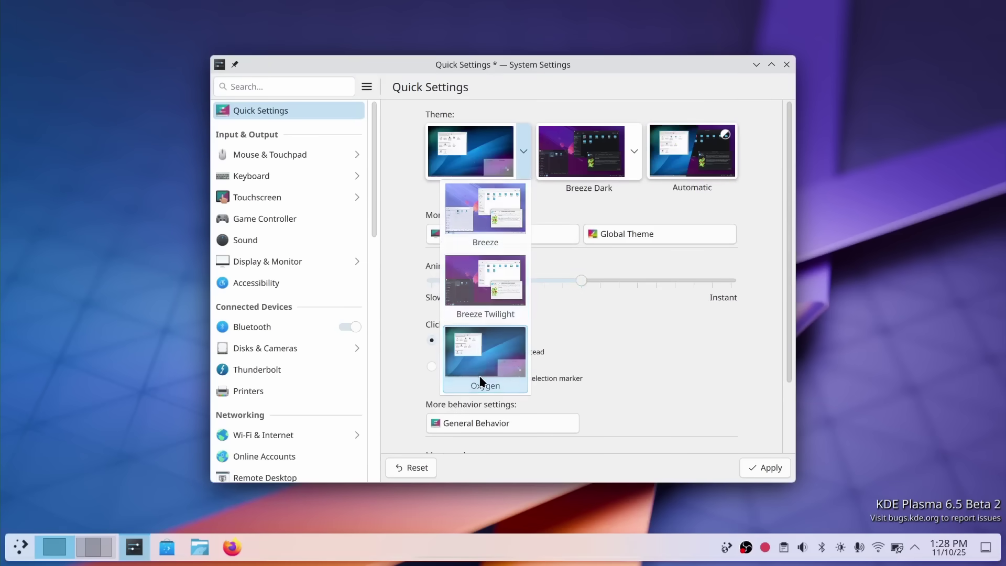
left_click(519, 150)
left_click(513, 216)
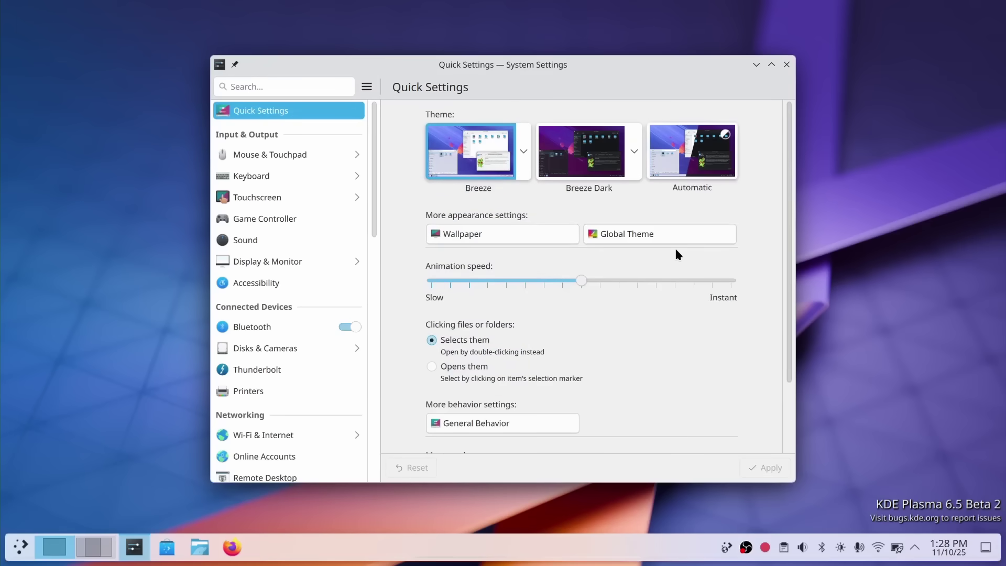
left_click_drag(631, 178, 760, 343)
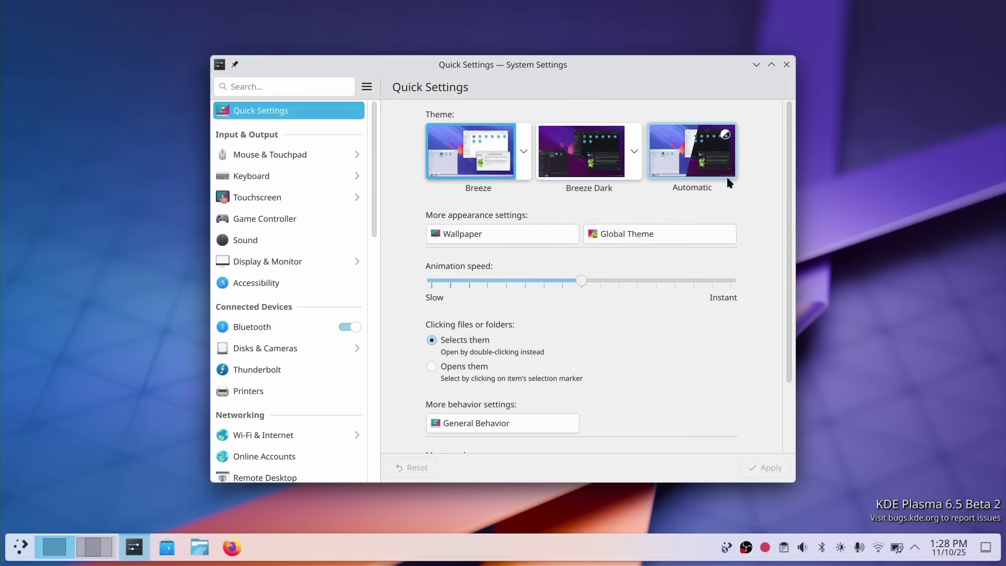
Step: Search settings for 'sounds' and open the System Sounds page
left_click(267, 89)
type("sounds")
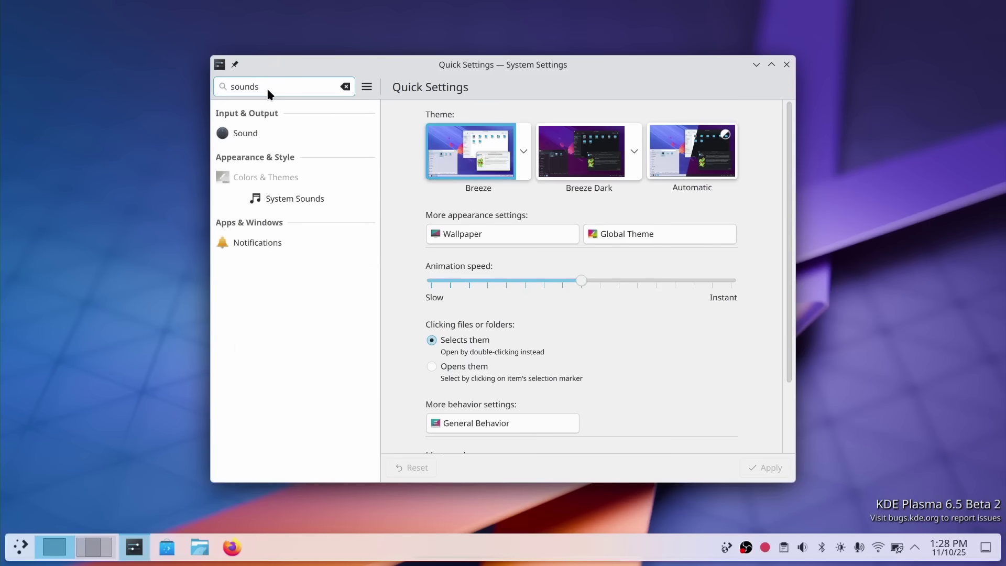
left_click(262, 202)
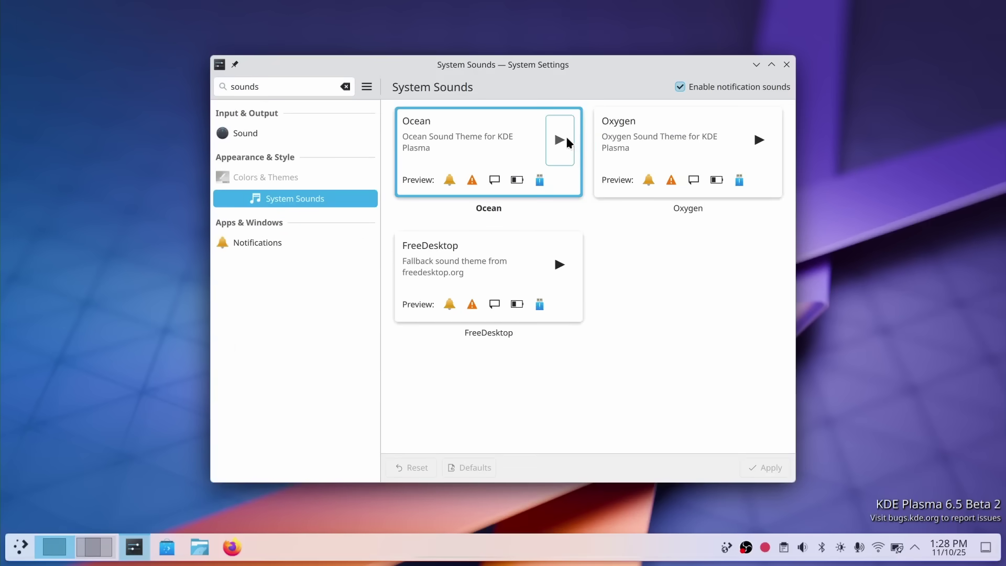
Step: Preview the Ocean, Oxygen and FreeDesktop themes and FreeDesktop's battery warning sound, then close
left_click(568, 143)
left_click(760, 149)
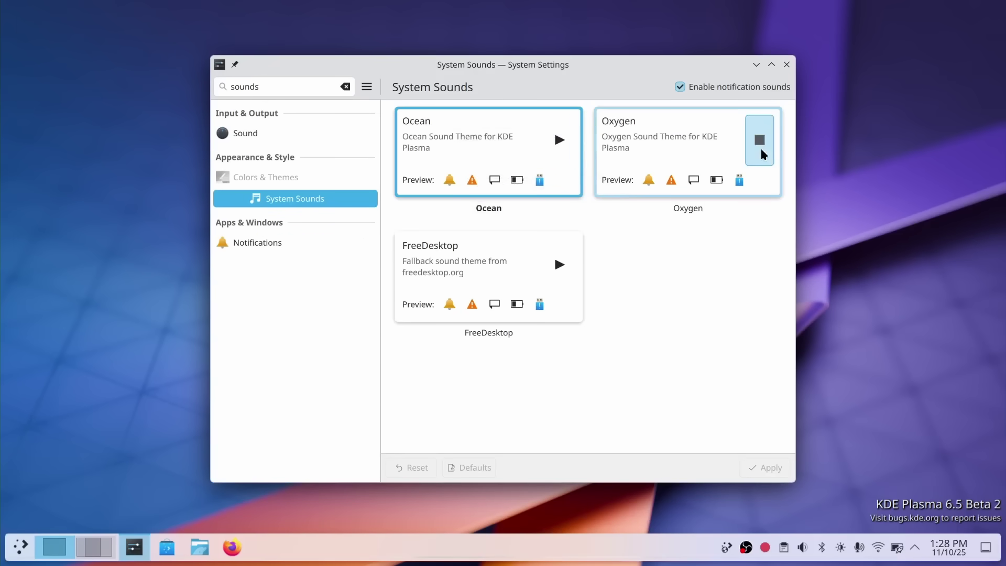
left_click(565, 280)
left_click(558, 141)
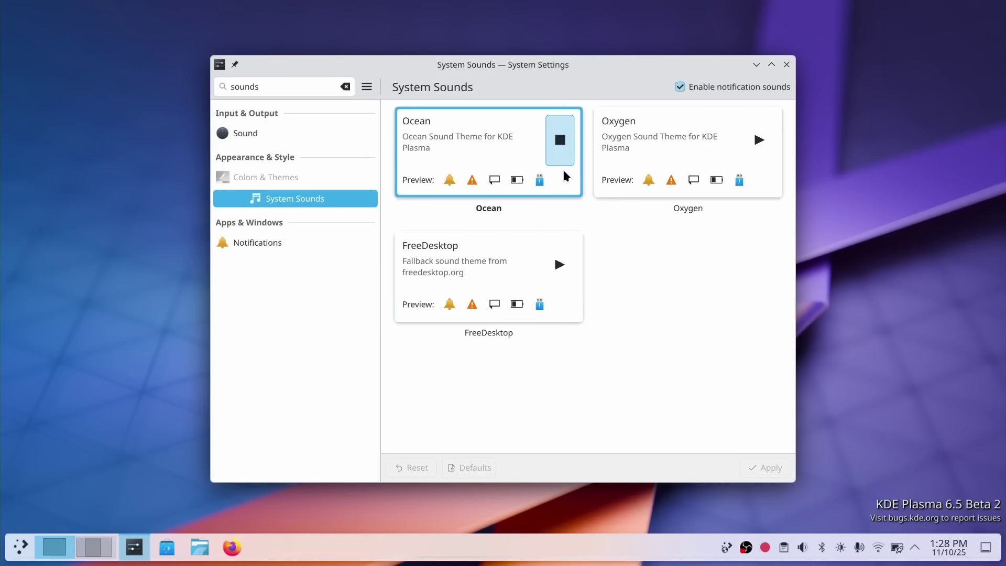
scroll(482, 356, "up", 3)
scroll(528, 358, "up", 1)
scroll(539, 366, "down", 4)
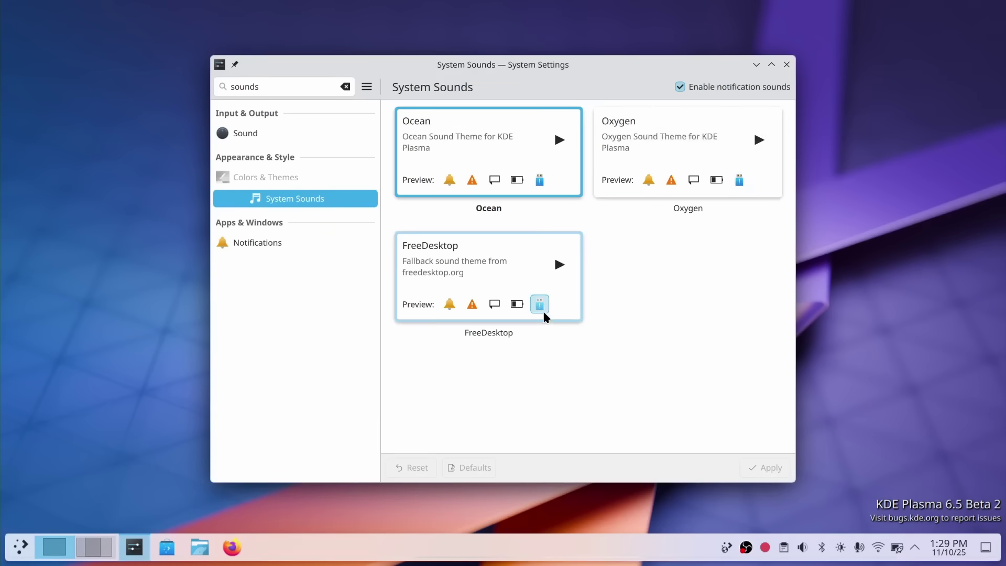
left_click(517, 305)
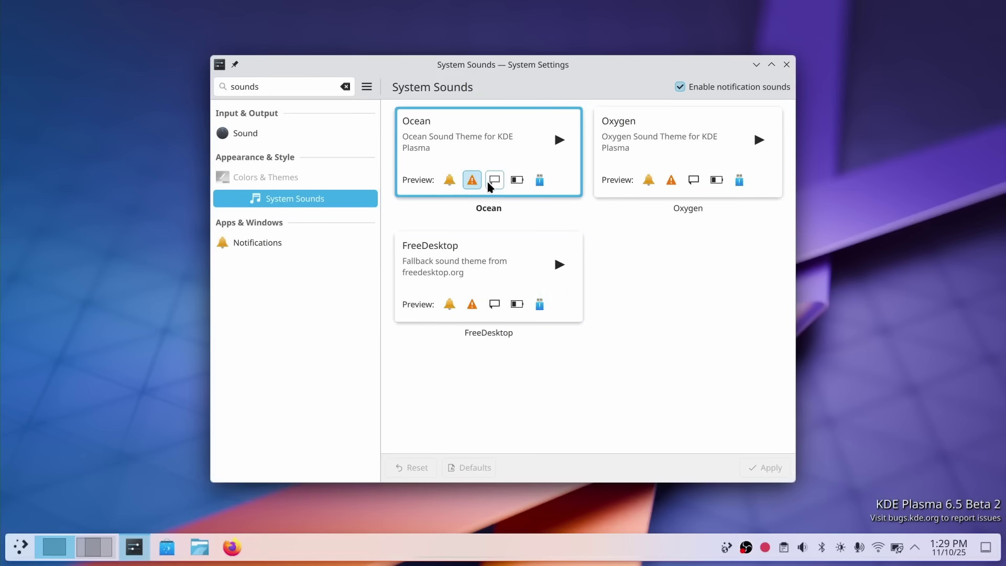
left_click(788, 68)
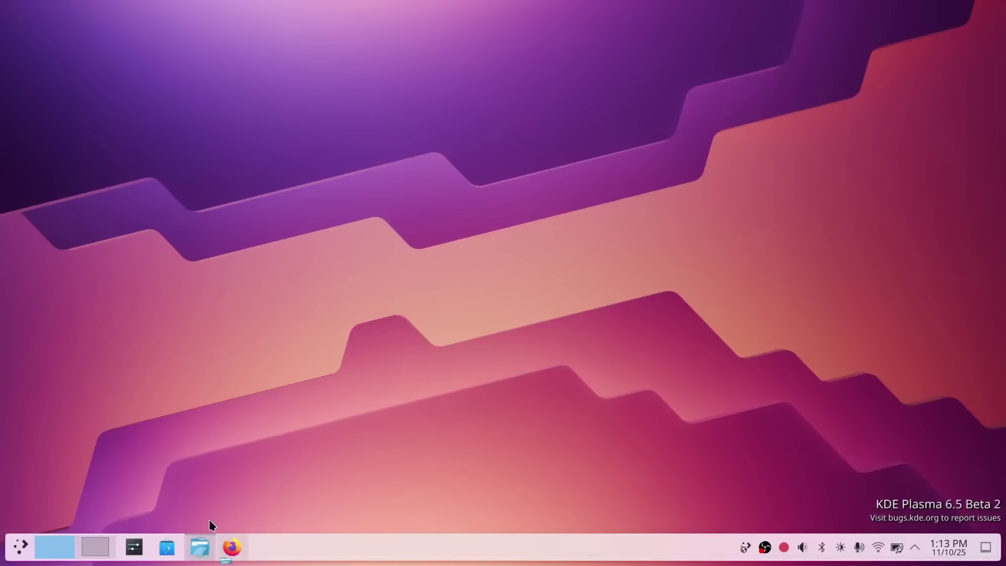
Step: Open Dolphin and Konsole, type a sample e-mail address and copy it to the clipboard
left_click(199, 547)
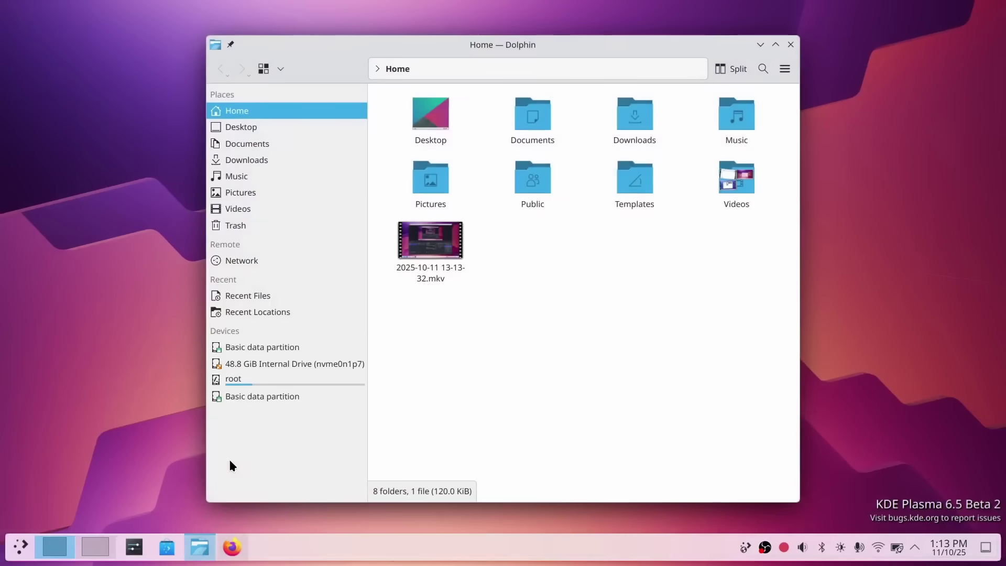
key("super")
type("kon")
key("Return")
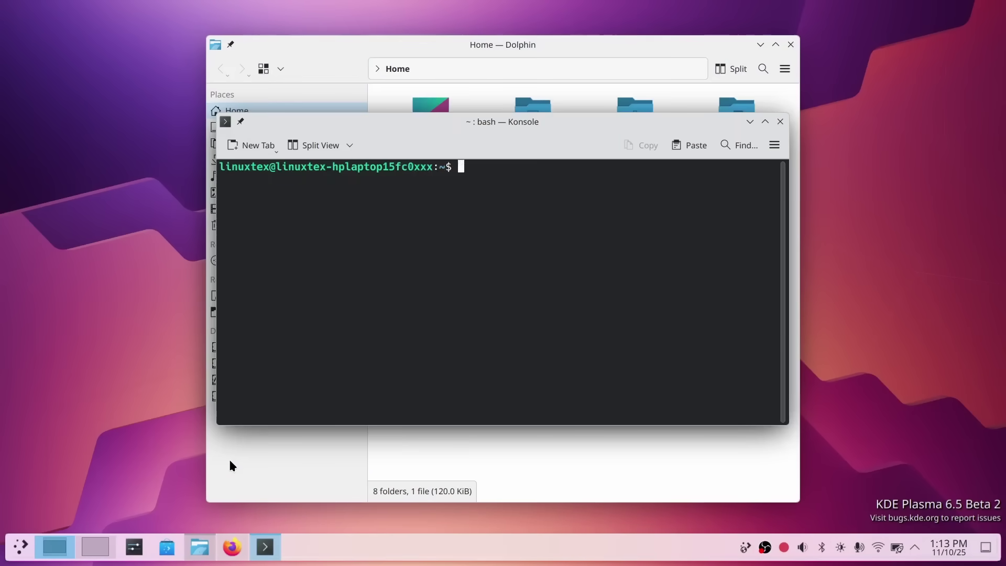
type("email@example.com")
double_click(485, 167)
right_click(484, 163)
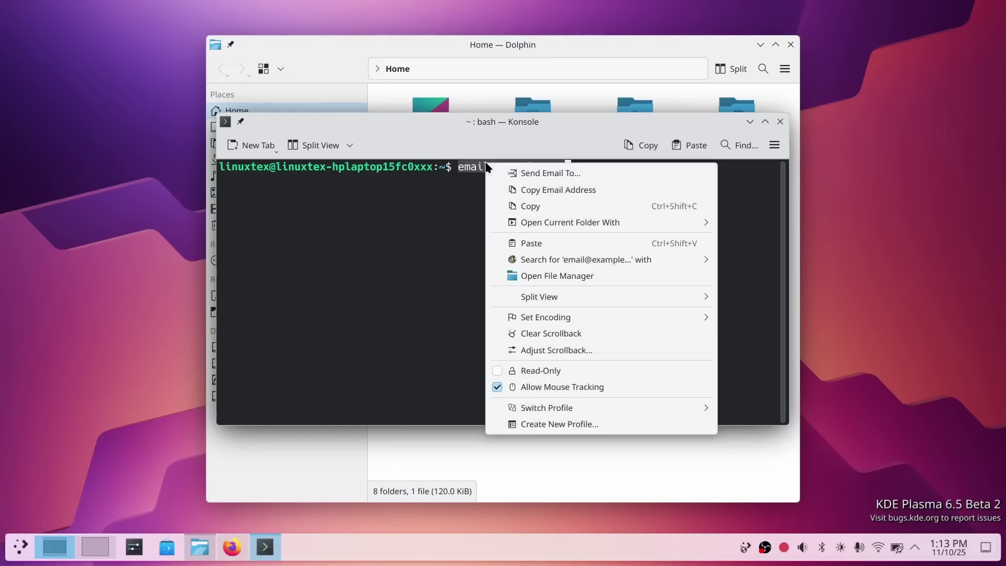
left_click(533, 202)
left_click(784, 547)
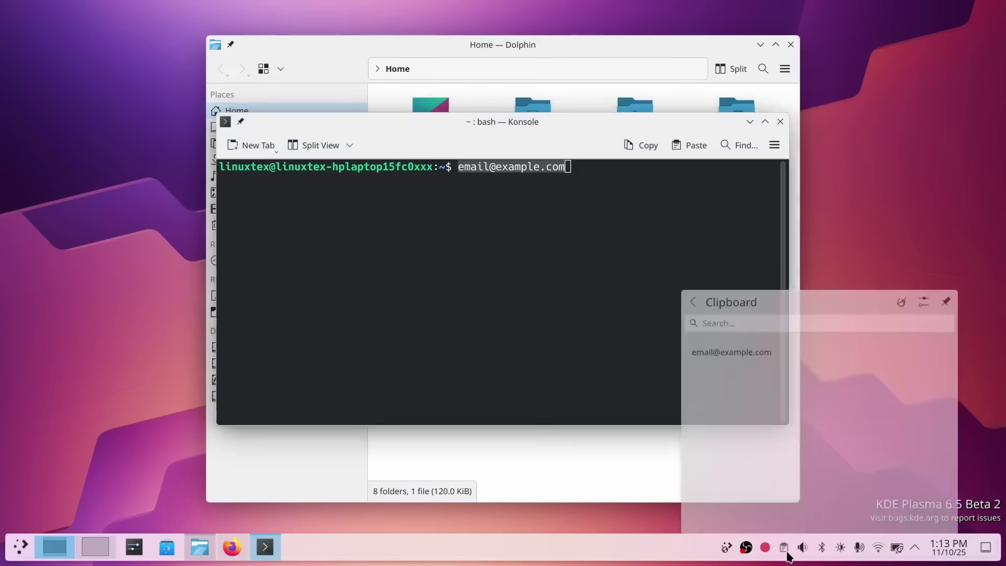
left_click(523, 302)
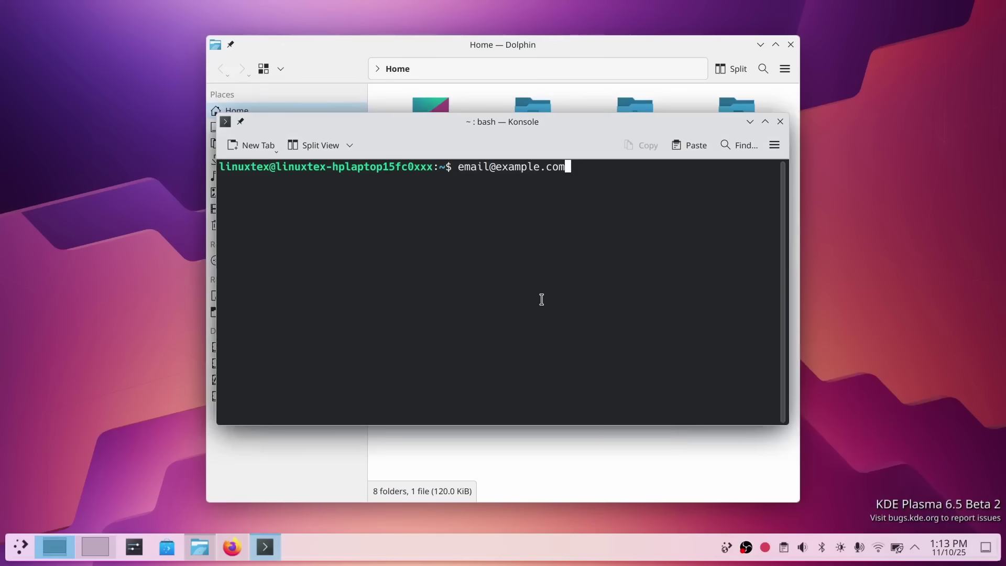
Step: Type 'sudo apt update; sudo apt upgrade -y' in Konsole and copy that command
key("ctrl+c")
type("sud")
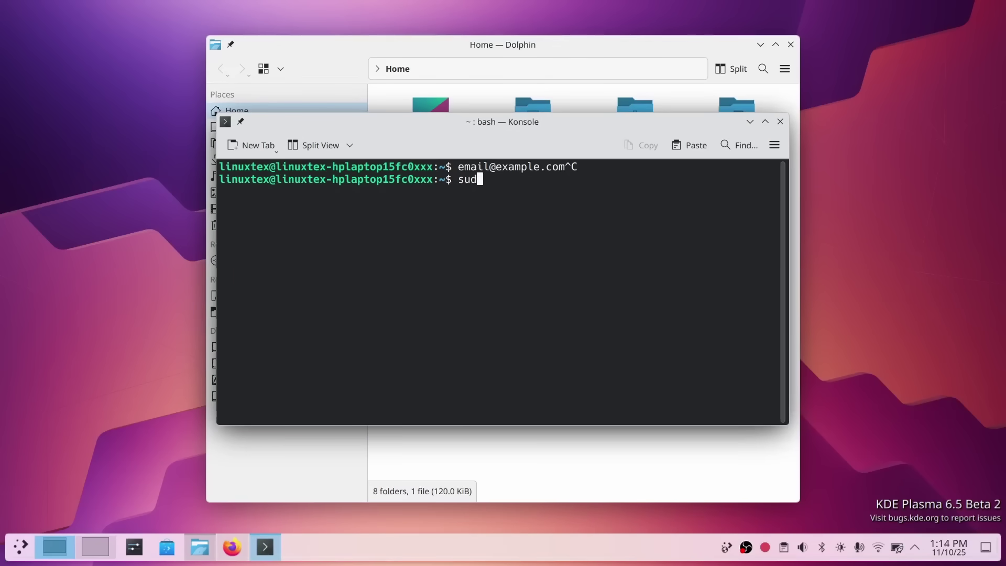
type("o apt update; sudo apt upgrad")
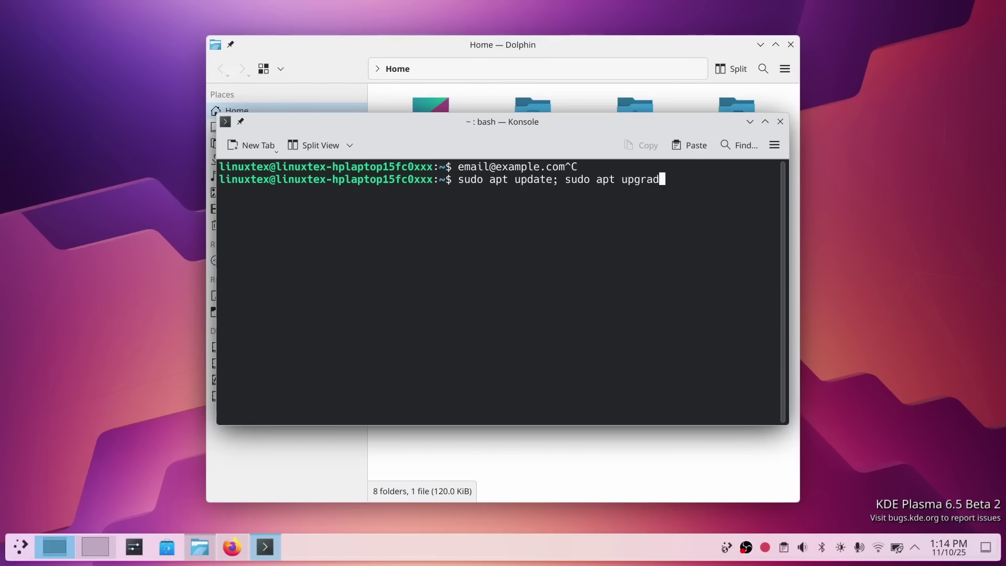
type("e -y")
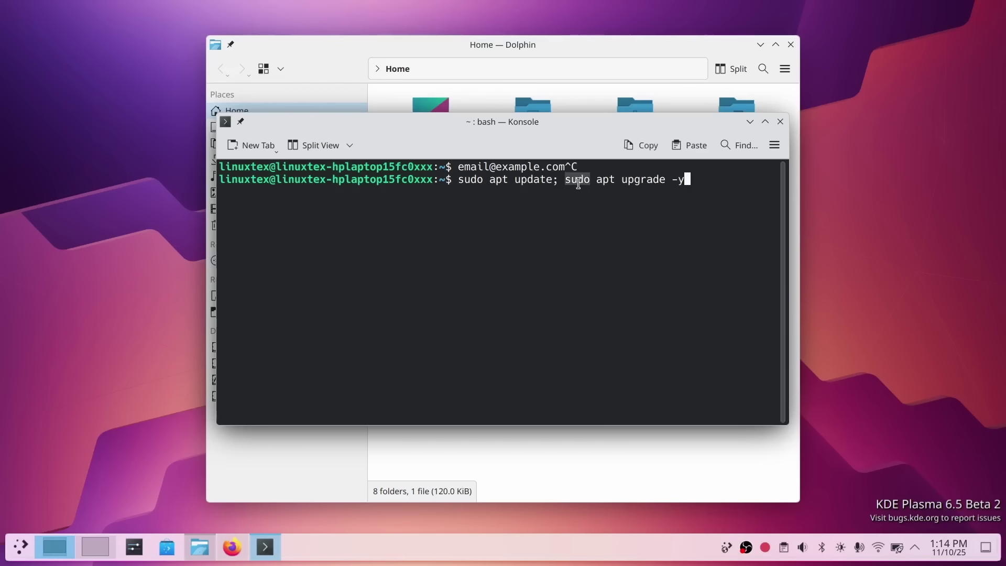
triple_click(571, 180)
right_click(572, 180)
left_click(467, 202)
mouse_move(468, 202)
left_mouse_down()
mouse_move(489, 184)
mouse_move(615, 191)
mouse_move(463, 183)
left_mouse_up()
right_click(488, 182)
left_click(504, 192)
left_click(784, 547)
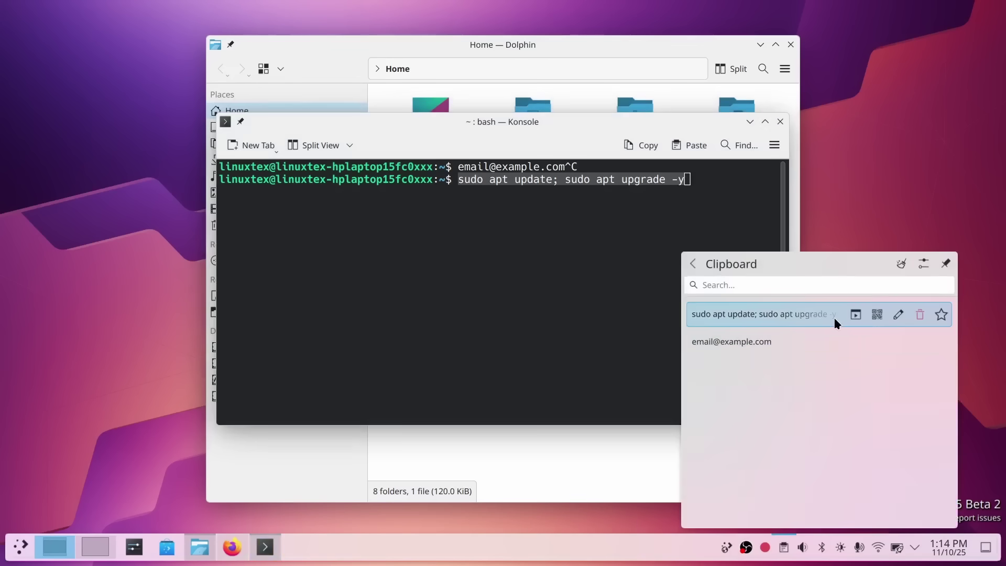
mouse_move(796, 343)
left_click(523, 273)
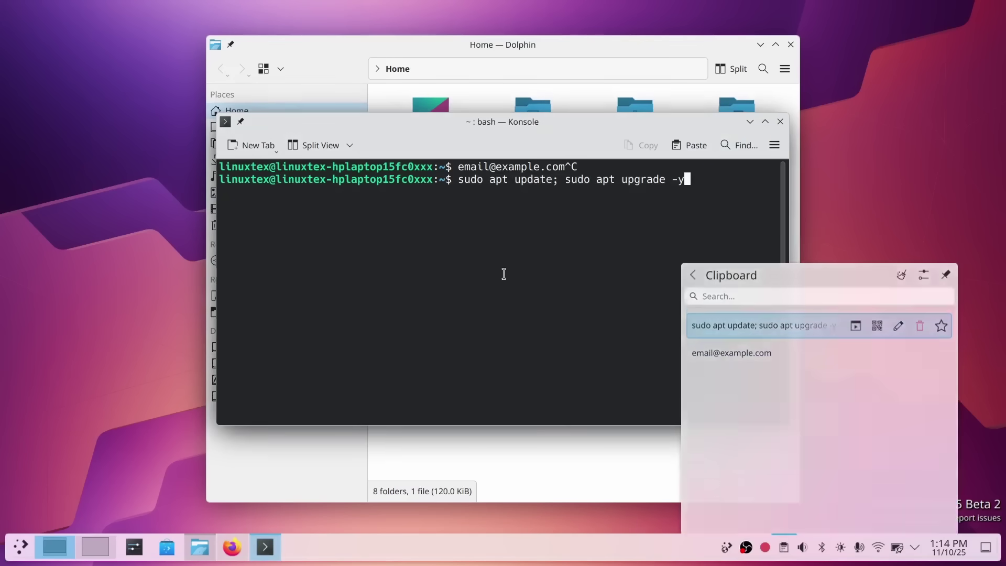
Step: Close Konsole and Dolphin, then star the e-mail entry in the clipboard history
left_click(780, 121)
left_click(791, 45)
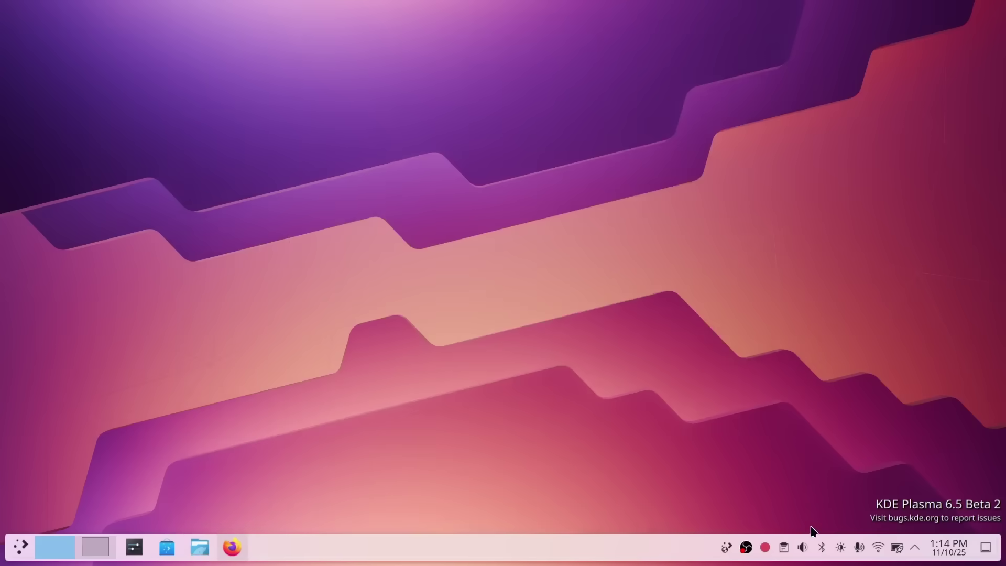
left_click(783, 547)
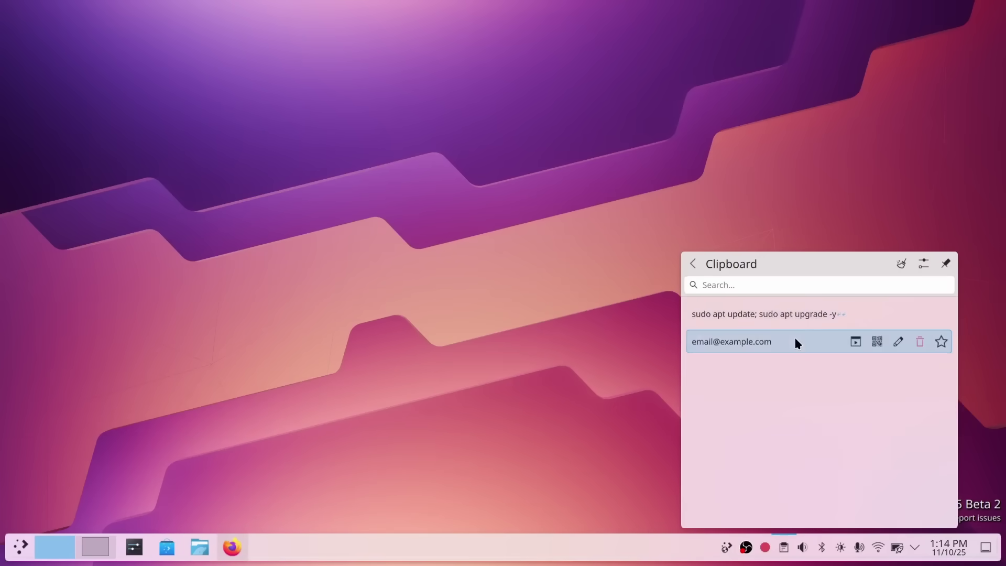
left_click(941, 342)
key("Escape")
Step: Clear the clipboard history, choosing to keep starred items
left_click(791, 552)
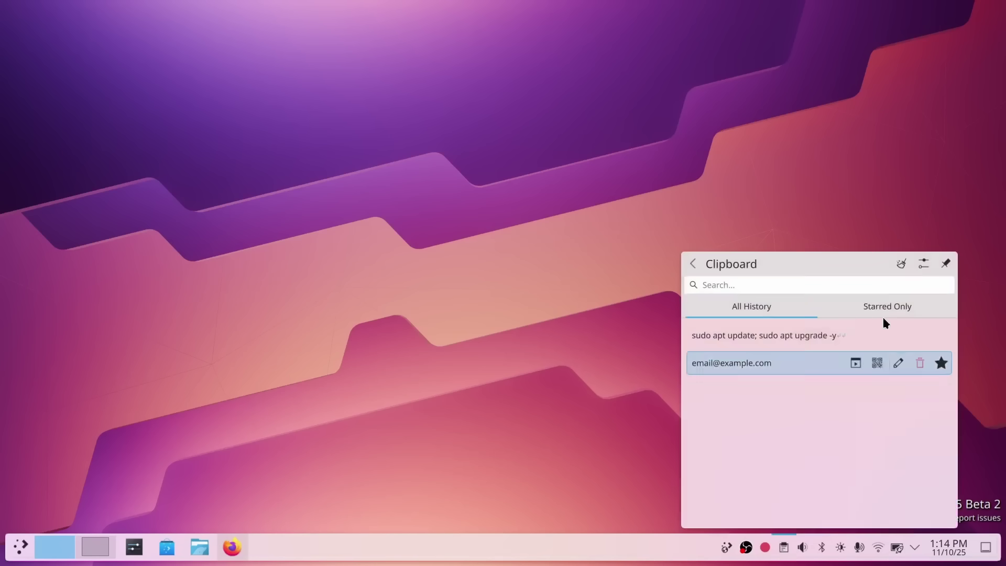
left_click(899, 266)
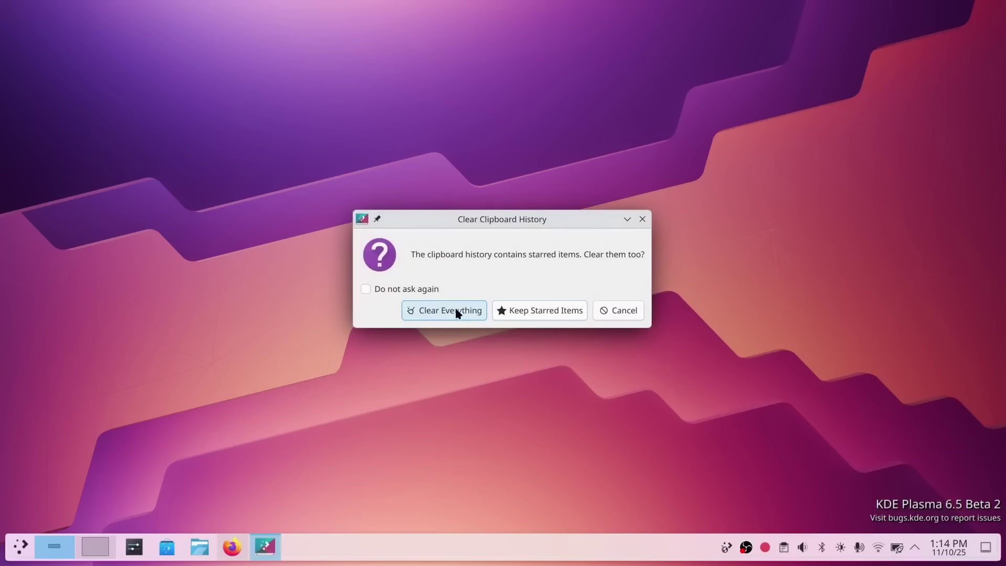
left_click(544, 311)
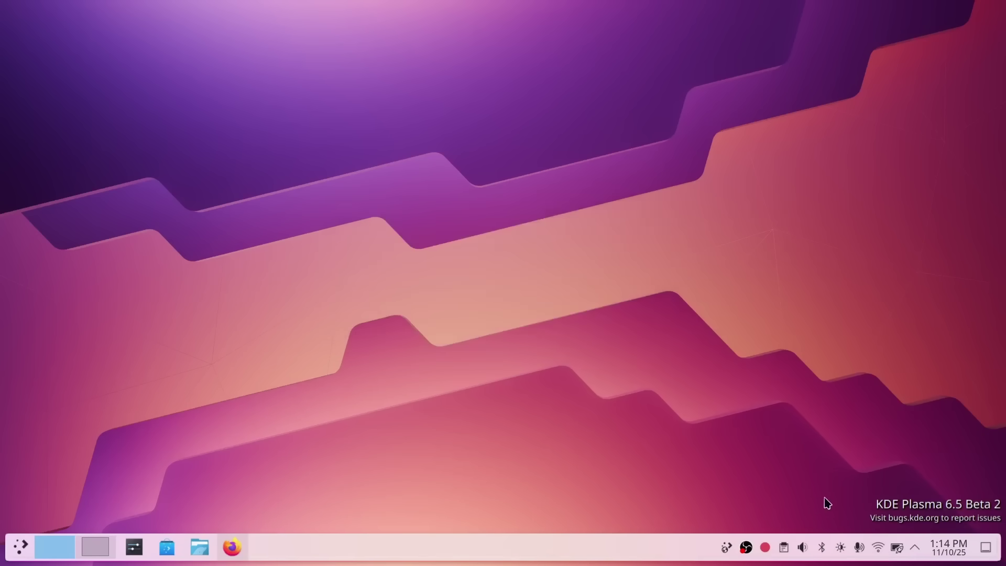
Step: Make the kept e-mail entry current, paste it into the launcher search, then close the launcher
left_click(792, 550)
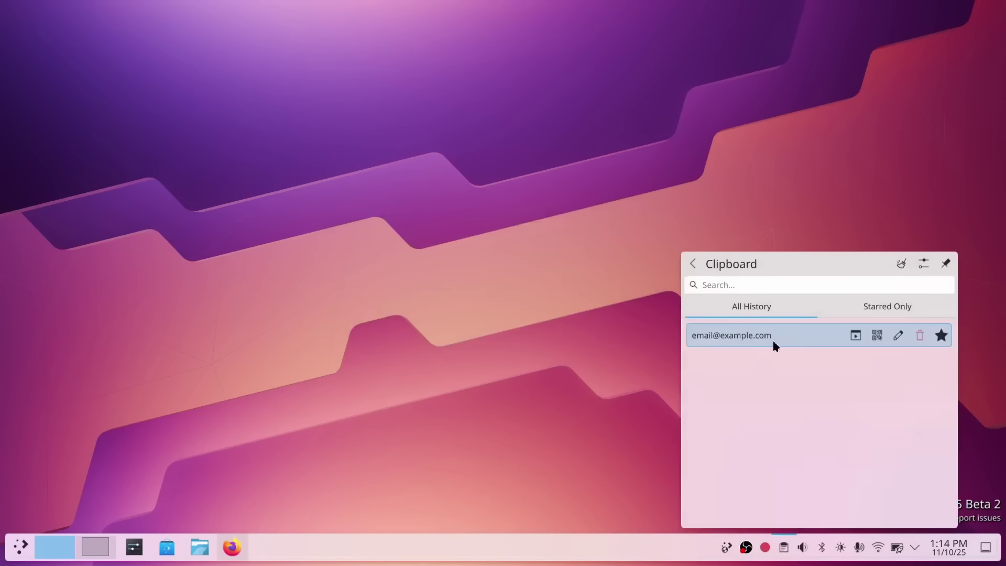
left_click(819, 331)
key("super")
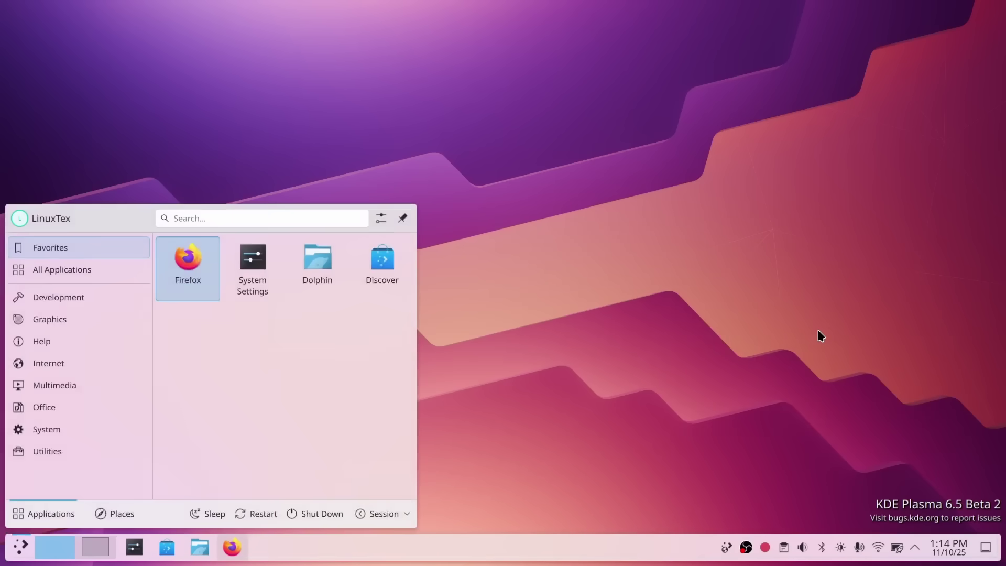
key("ctrl+v")
key("Down")
key("Down")
key("Escape")
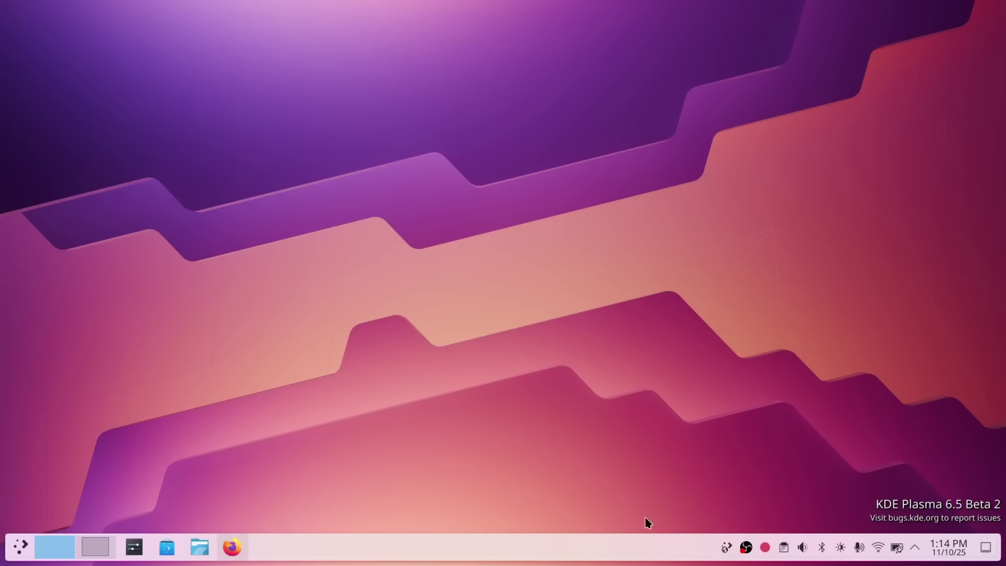
Step: Copy the SELF article's web address from the Firefox address bar
left_click(232, 546)
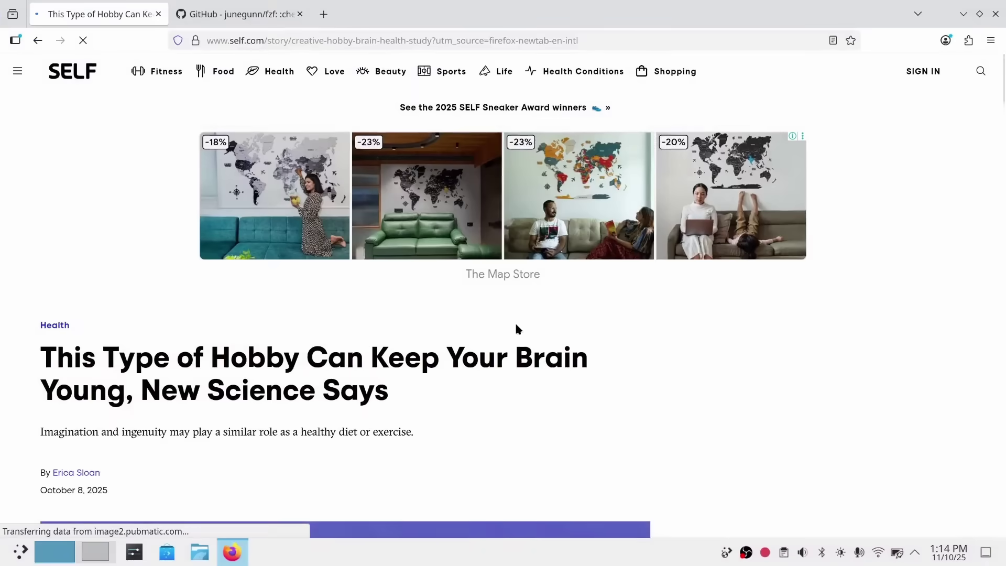
left_click(258, 46)
right_click(258, 46)
left_click(292, 109)
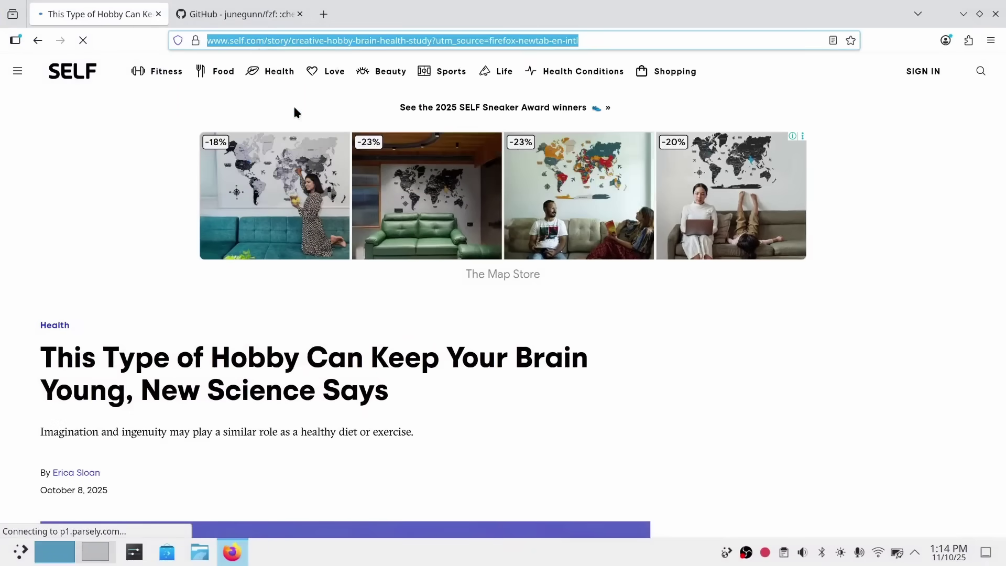
Step: Copy the fzf git clone command on the GitHub tab and check the clipboard history
key("ctrl+Tab")
triple_click(246, 301)
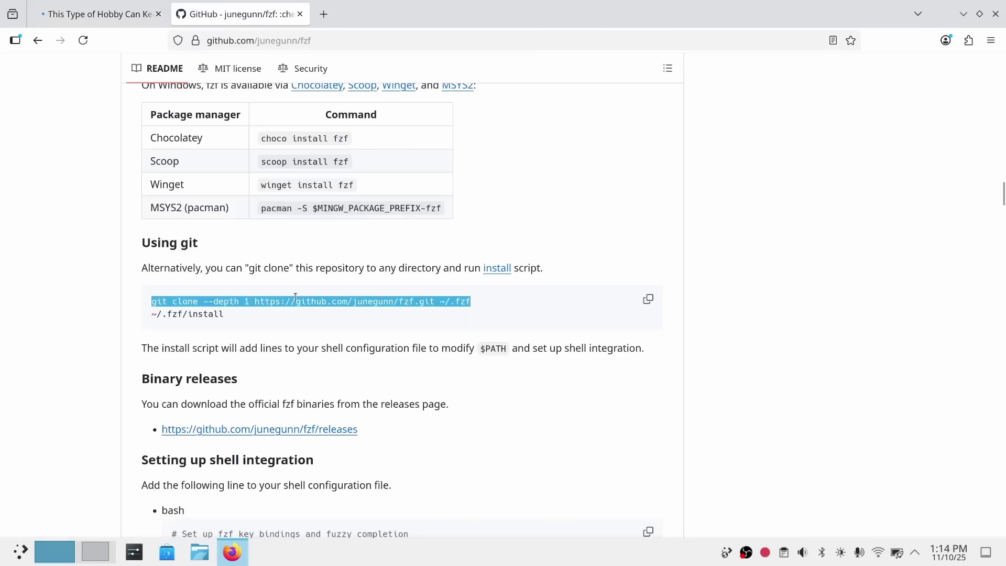
left_click(648, 307)
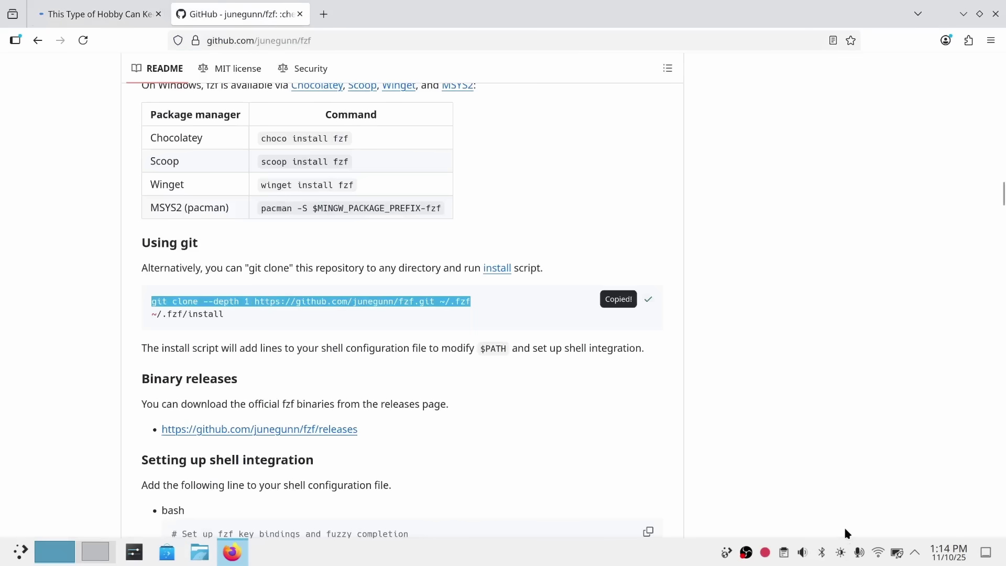
left_click(784, 552)
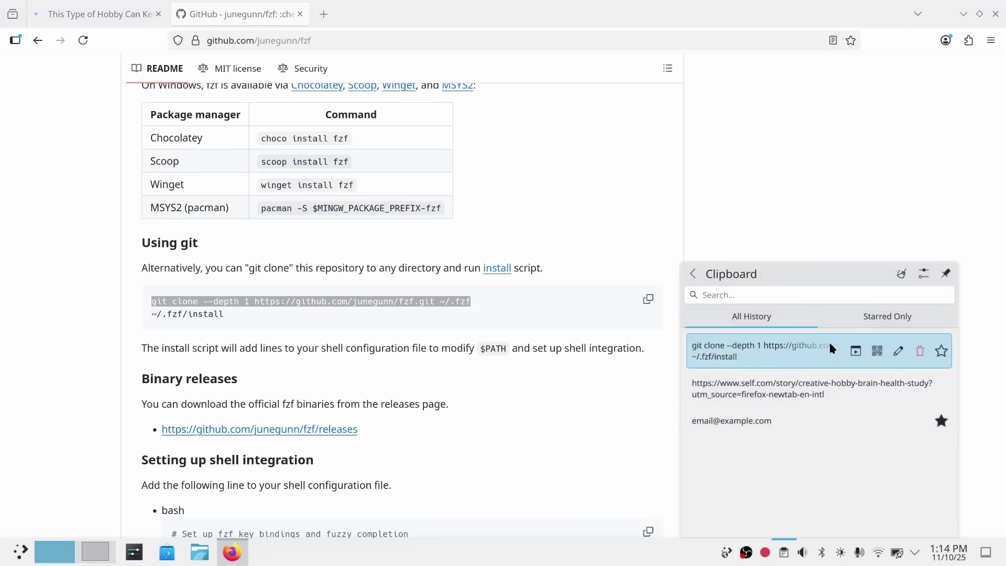
left_click(799, 247)
Step: Minimize Firefox and filter the clipboard history for github, email, apt and story
key("ctrl+q")
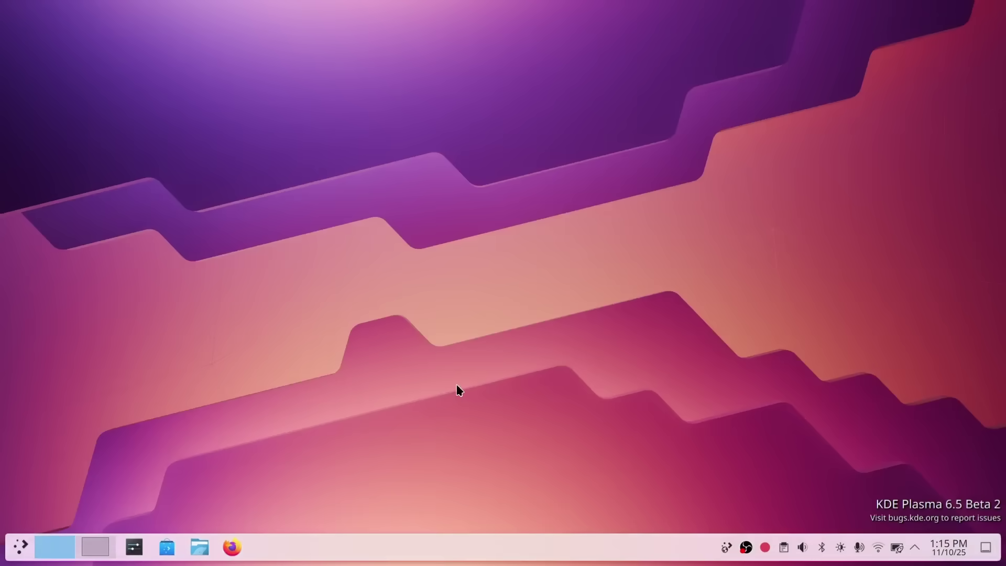
left_click(783, 550)
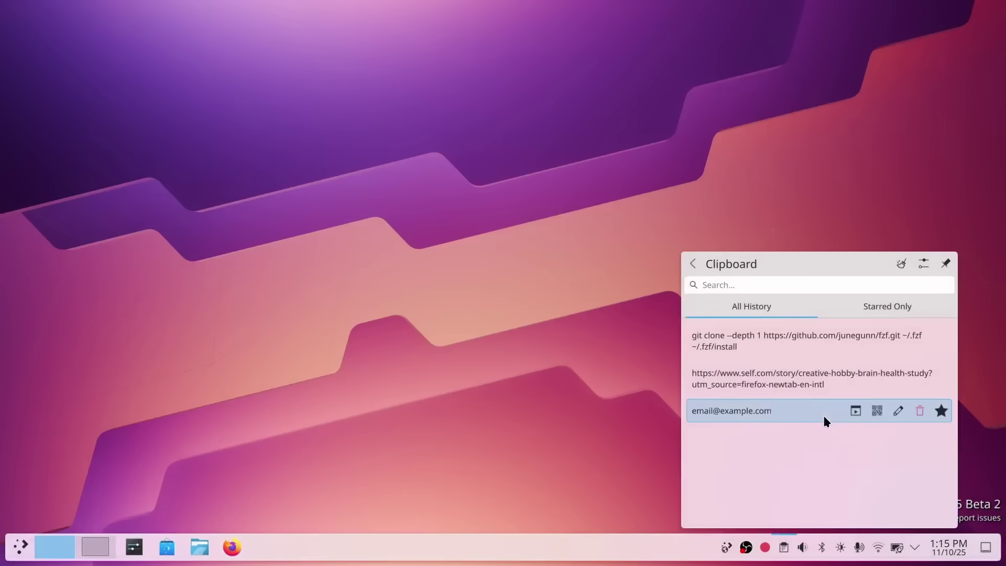
type("github")
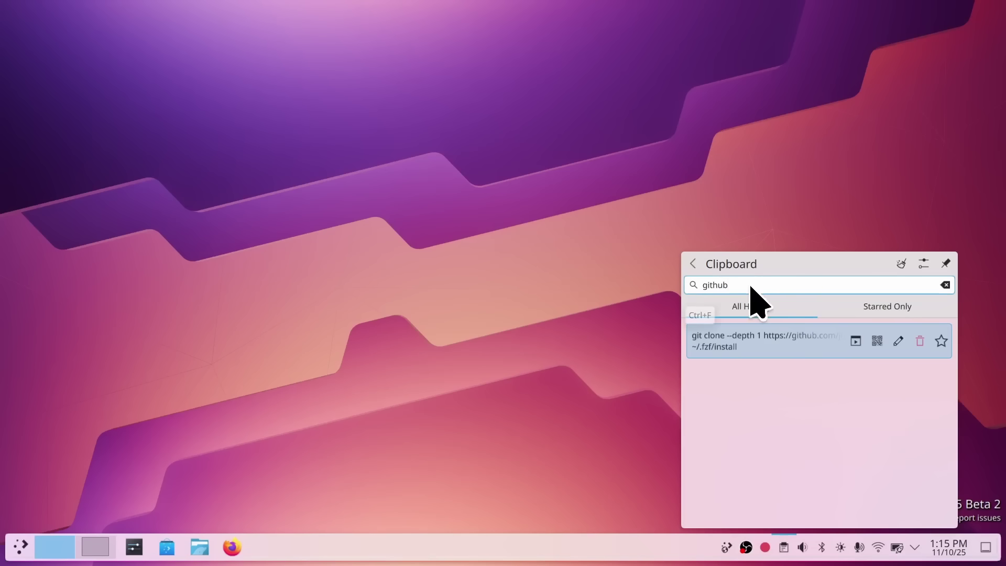
key("ctrl+f")
key("BackSpace")
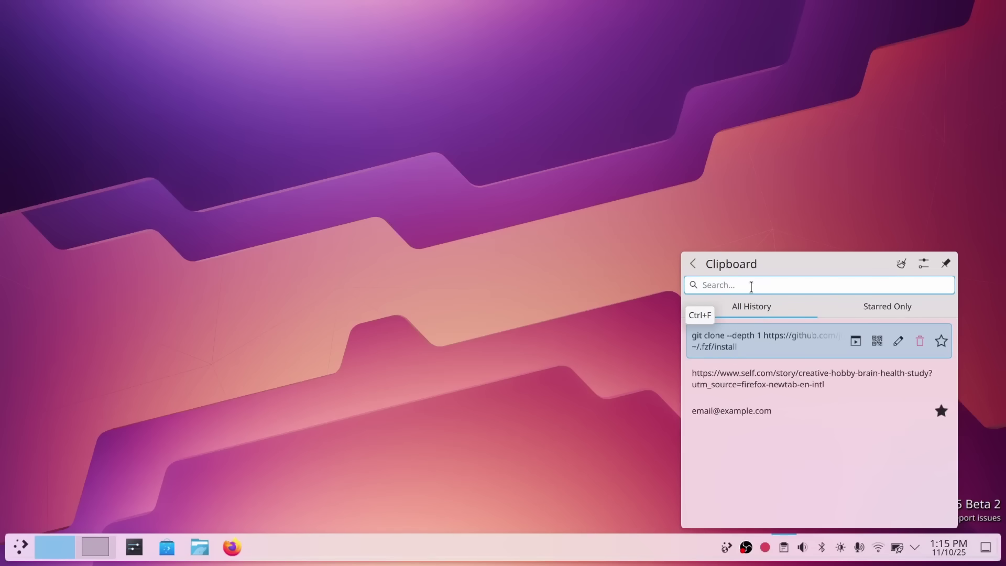
type("email")
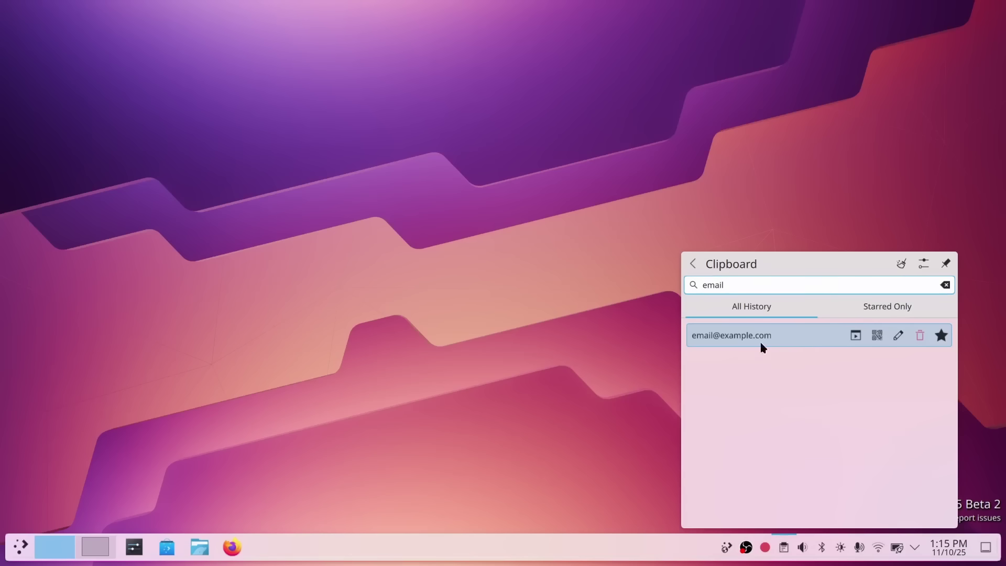
key("ctrl+f")
type("apt")
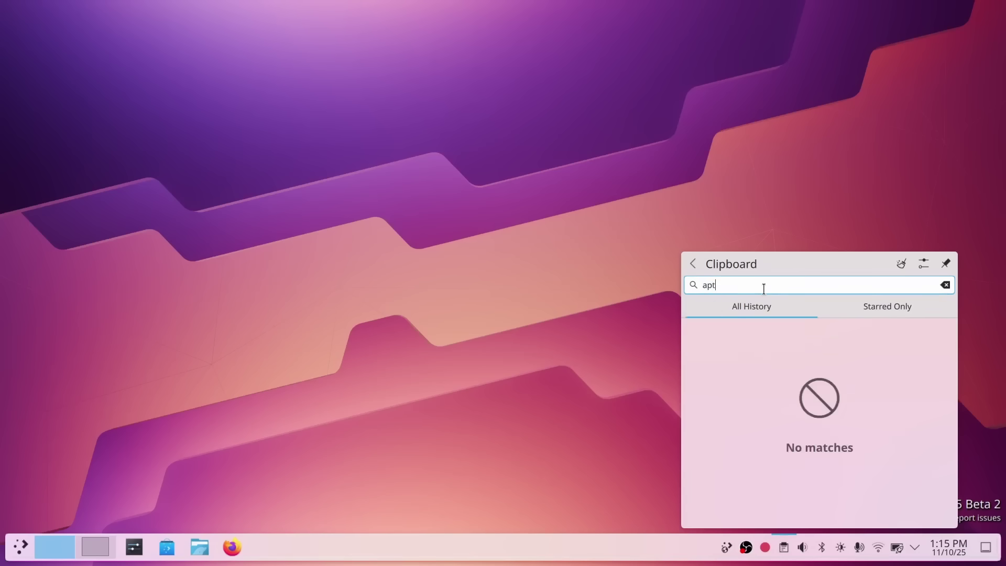
key("BackSpace")
key("BackSpace")
key("BackSpace")
key("ctrl+f")
type("story")
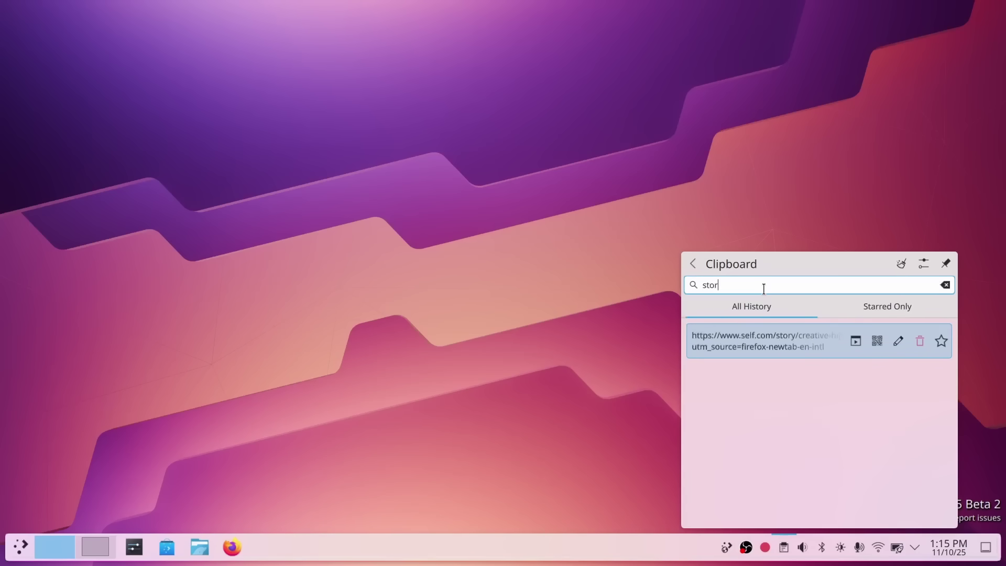
Step: Clear the story search and star the self.com story link
left_click(698, 266)
key("Escape")
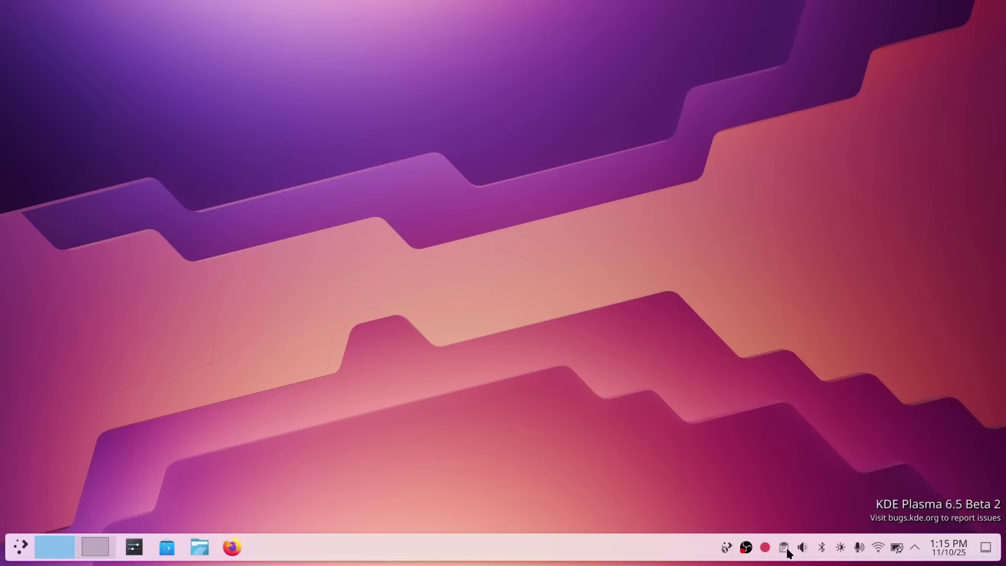
left_click(785, 550)
left_click(945, 285)
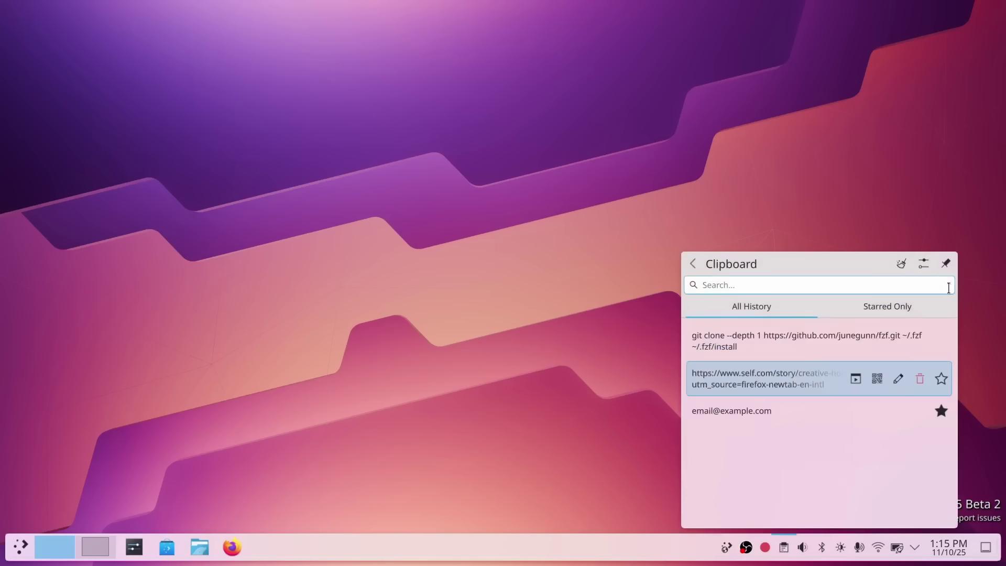
left_click(941, 379)
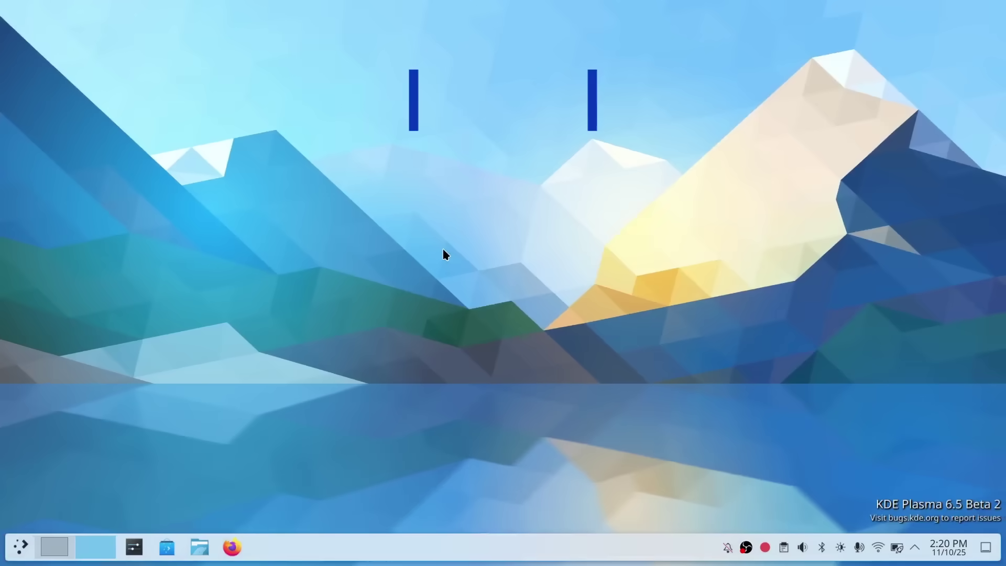
Step: Launch Dolphin from a KRunner search for 'dolp', then close it
key("alt+c")
type("d")
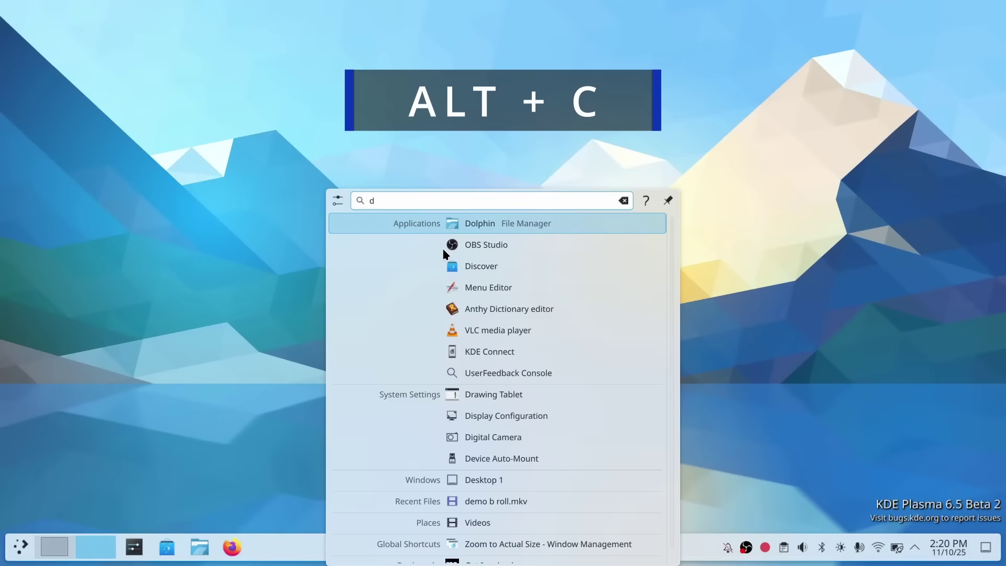
type("olp")
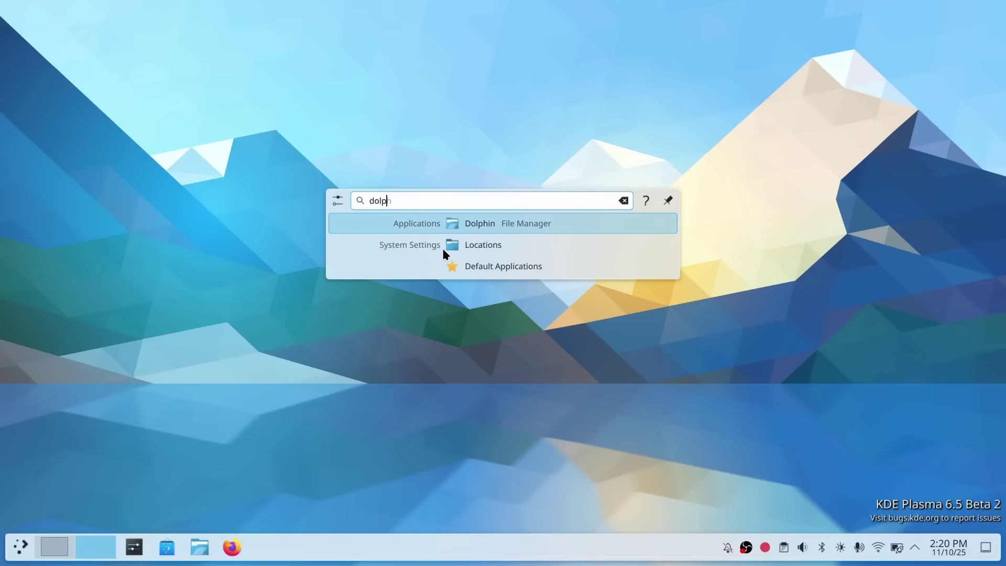
key("Return")
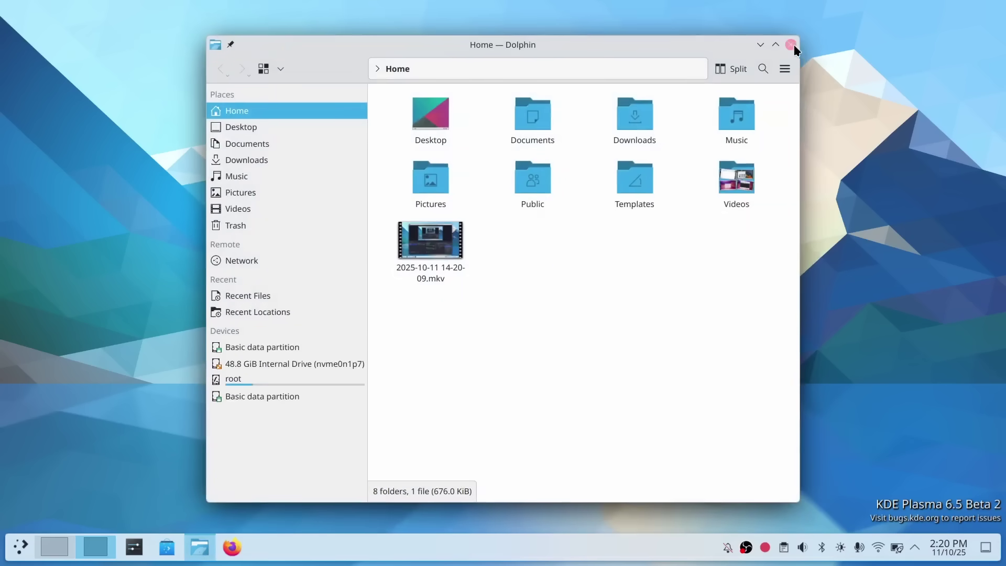
left_click(791, 44)
Step: Test misspelled KRunner queries 'dphi' and 'firefoz', then clear the search field
key("alt+space")
type("d")
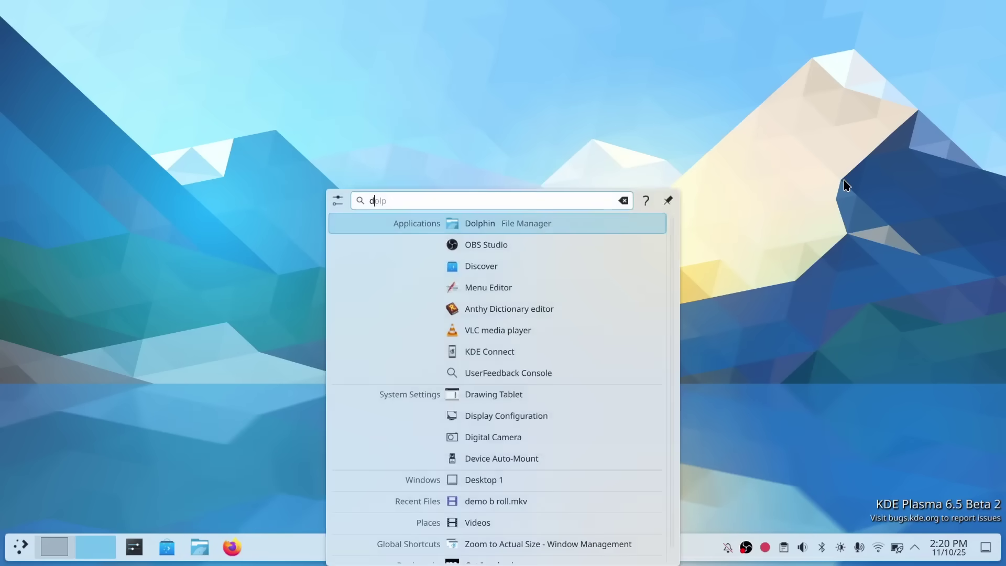
type("phi")
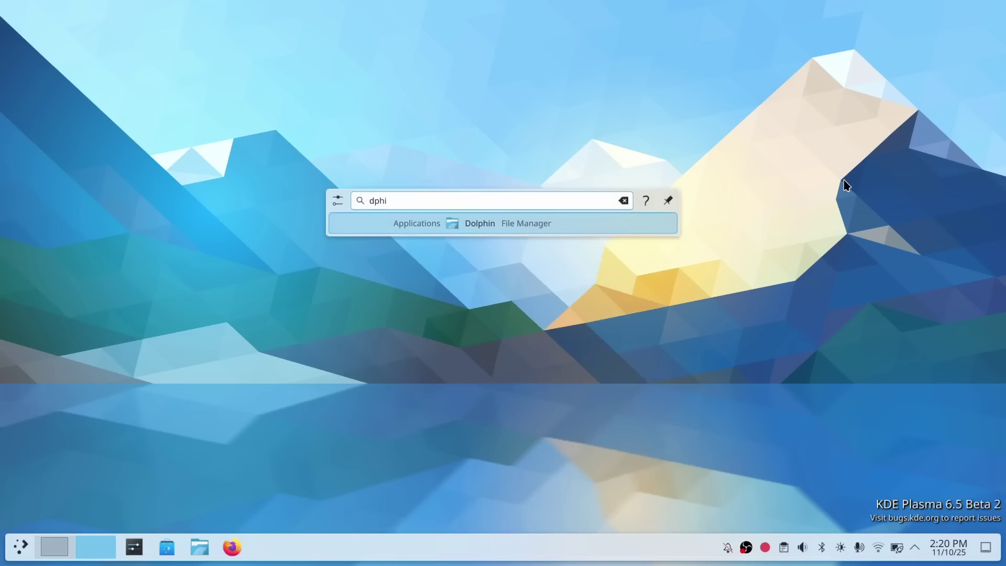
key("BackSpace")
key("BackSpace")
key("BackSpace")
key("BackSpace")
type("fire")
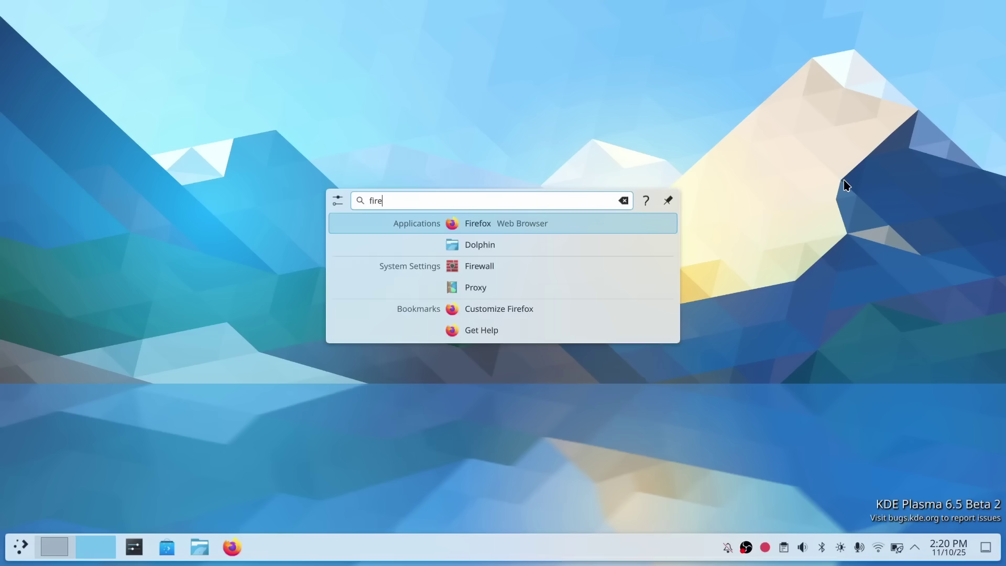
type("foz")
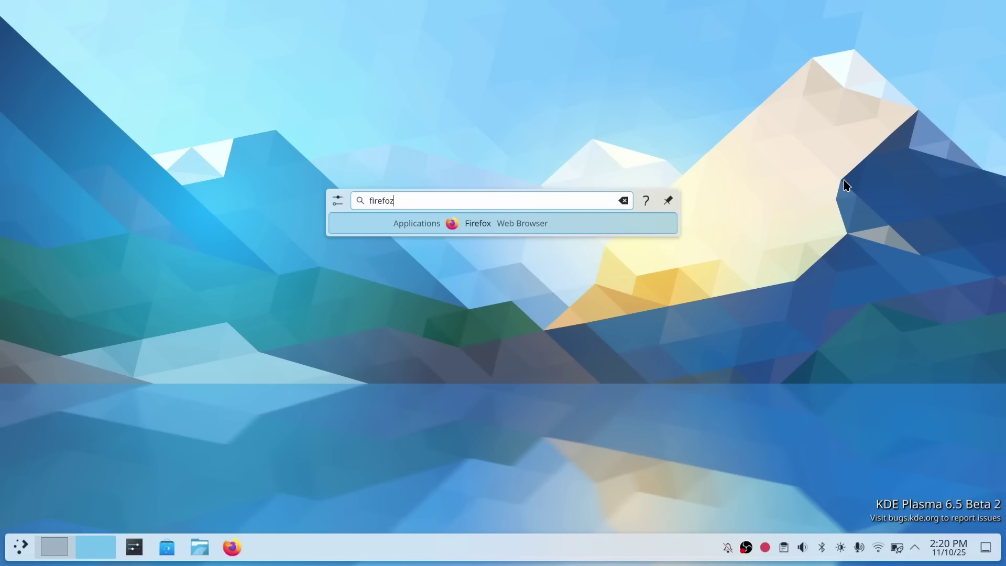
key("BackSpace")
type("z")
key("BackSpace")
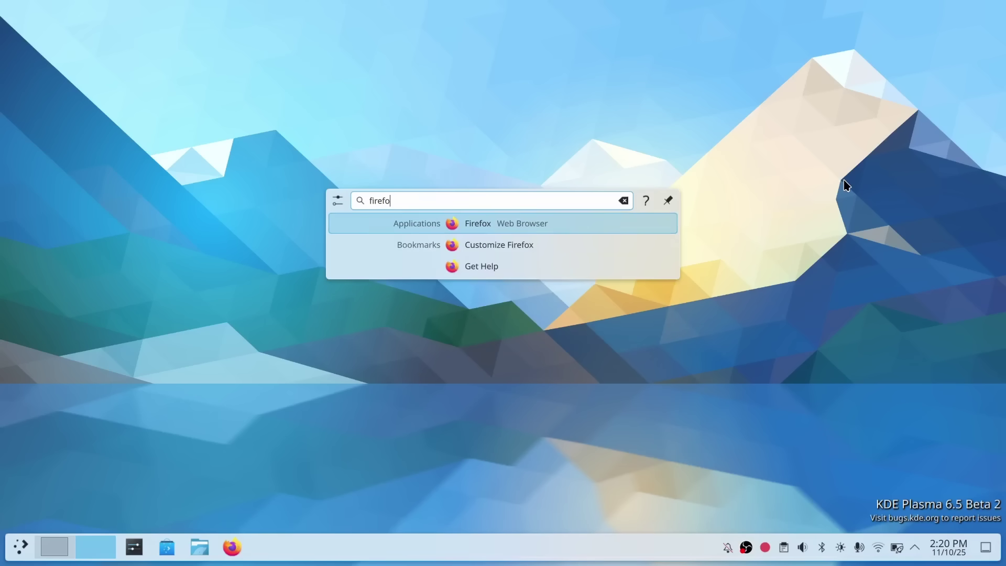
type("f")
Step: Search 'volu' in KRunner and run Increase Volume by 1%
key("Escape")
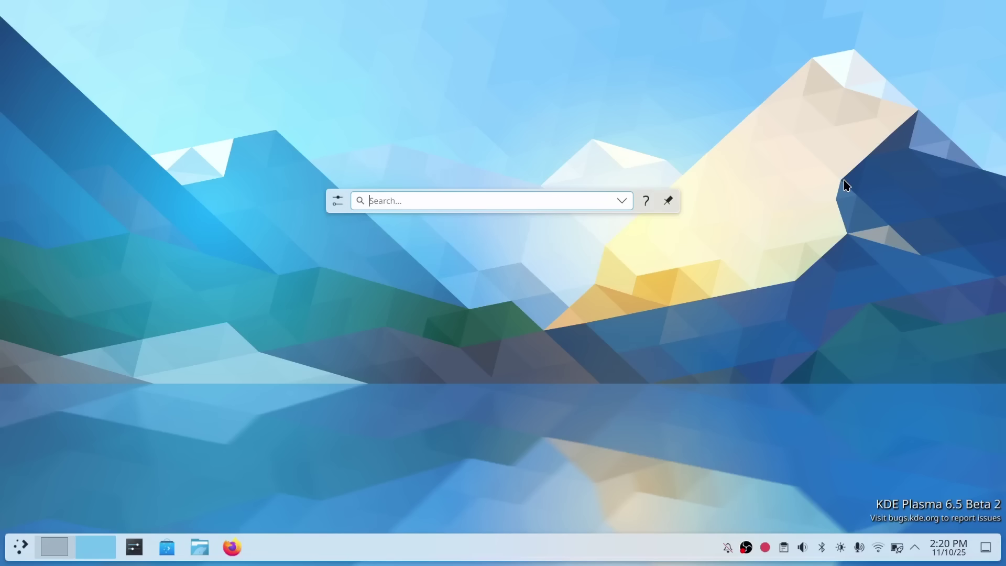
type("volume up")
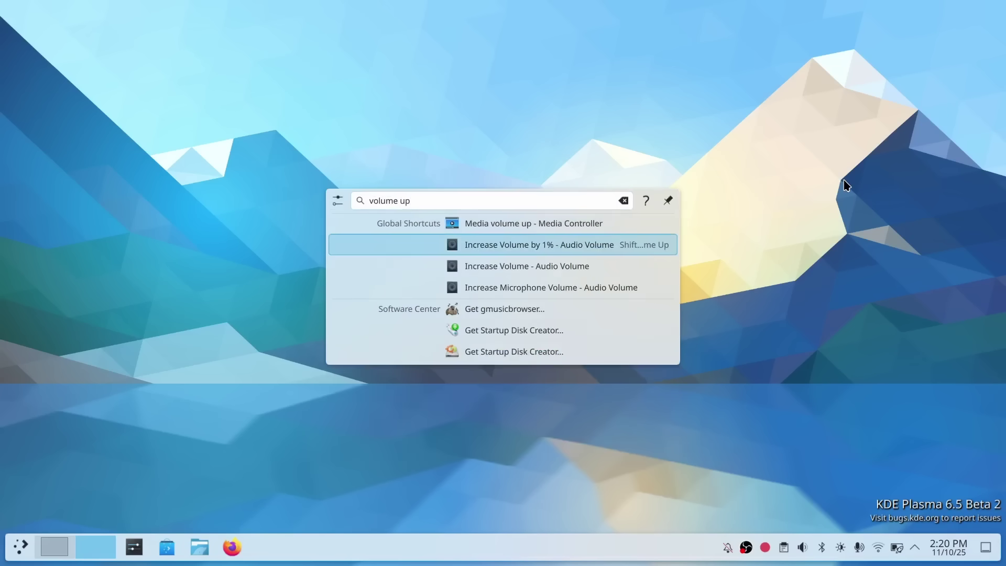
key("Down")
key("Up")
key("Up")
key("Down")
key("Return")
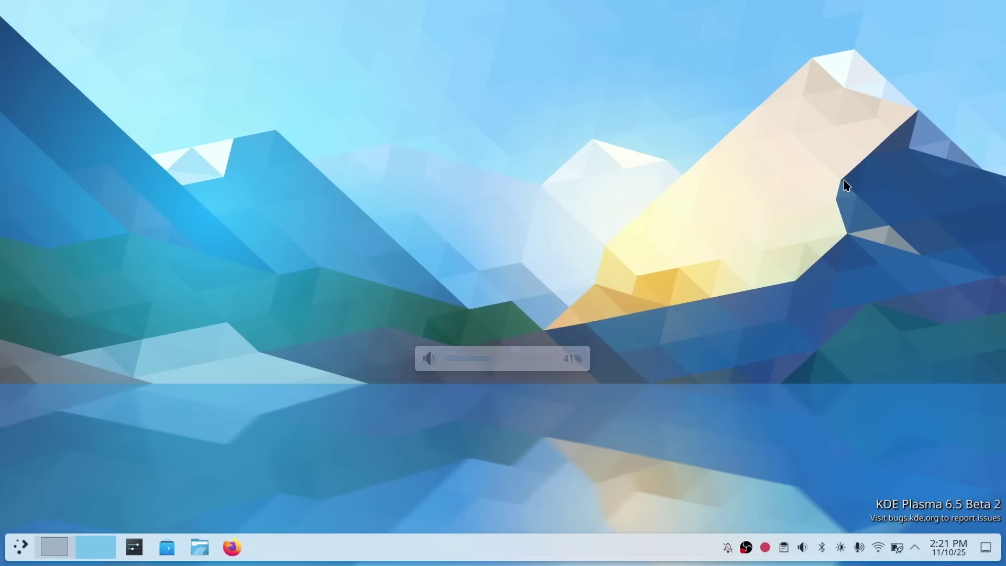
Step: Search 'volume down' and run Decrease Volume by 1%
key("alt+space")
type("volume down")
key("Down")
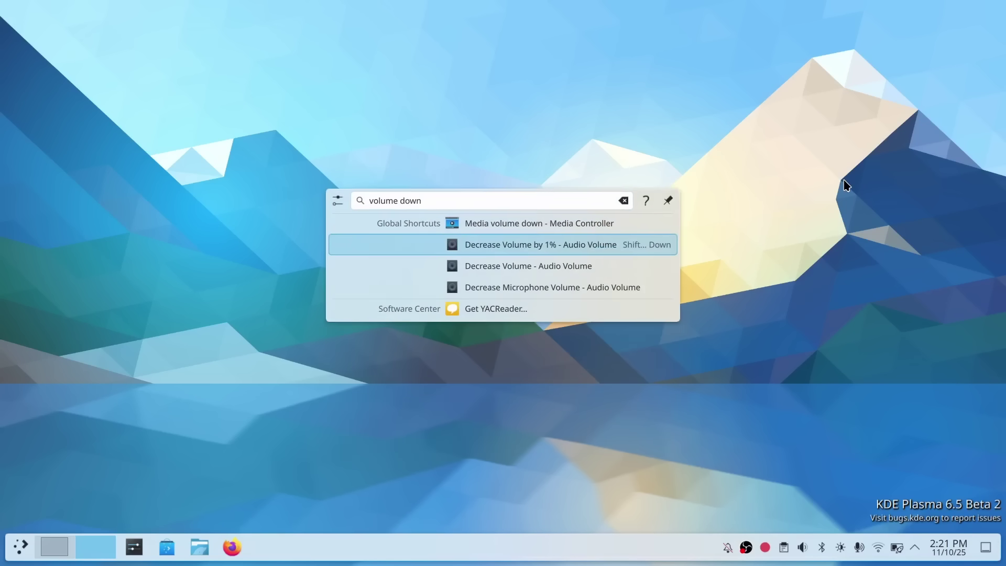
key("Return")
Step: Browse KRunner results for 'cut' and 'restart' without running them, then enter 23*7
key("alt+space")
type("cut")
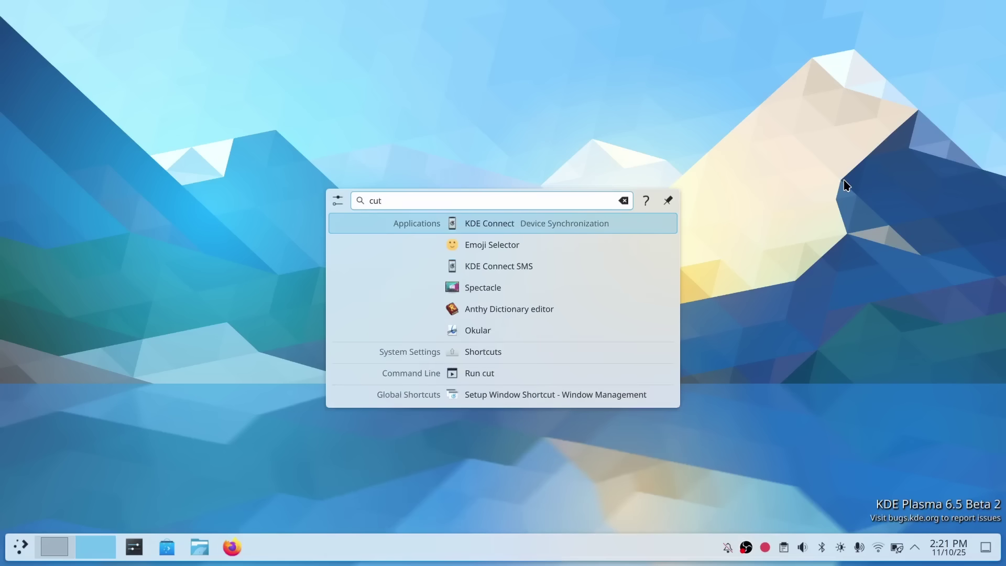
key("Down")
key("Down")
key("Down")
key("Down")
key("Down")
key("Down")
key("Down")
key("Down")
key("Up")
key("Up")
key("Up")
key("Up")
key("Up")
key("BackSpace")
key("BackSpace")
key("BackSpace")
type("restart")
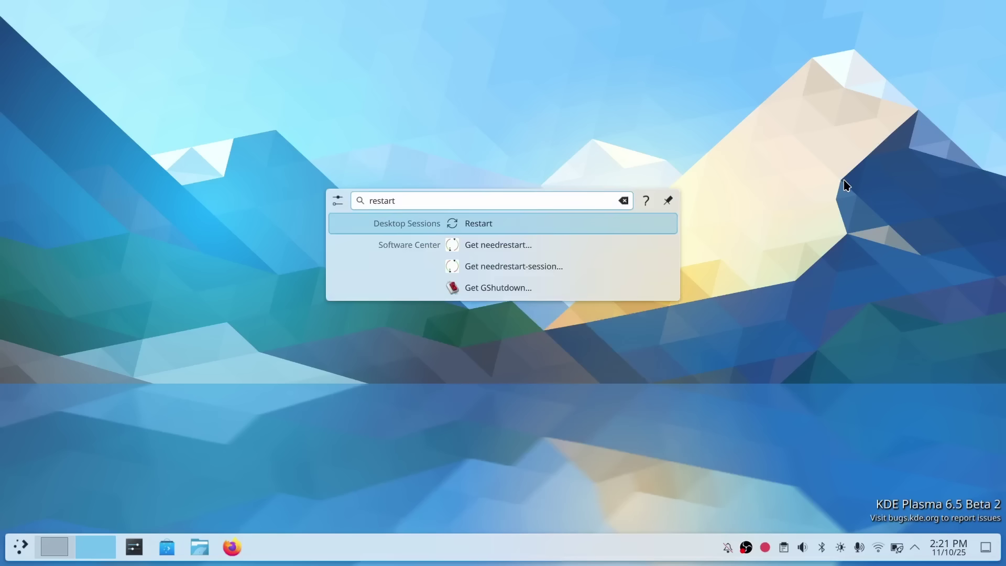
key("Down")
key("Up")
key("super")
key("Escape")
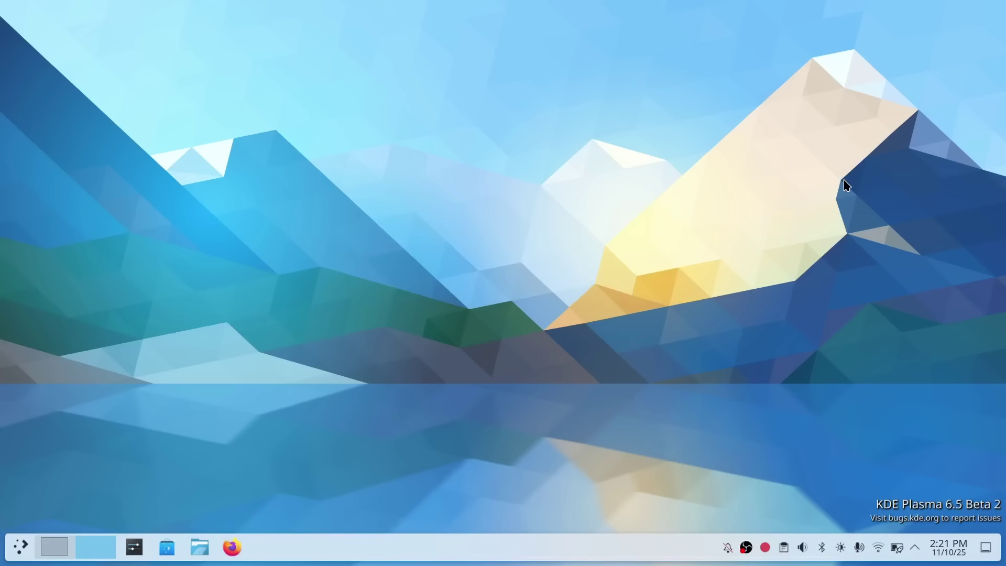
key("alt+space")
type("23*")
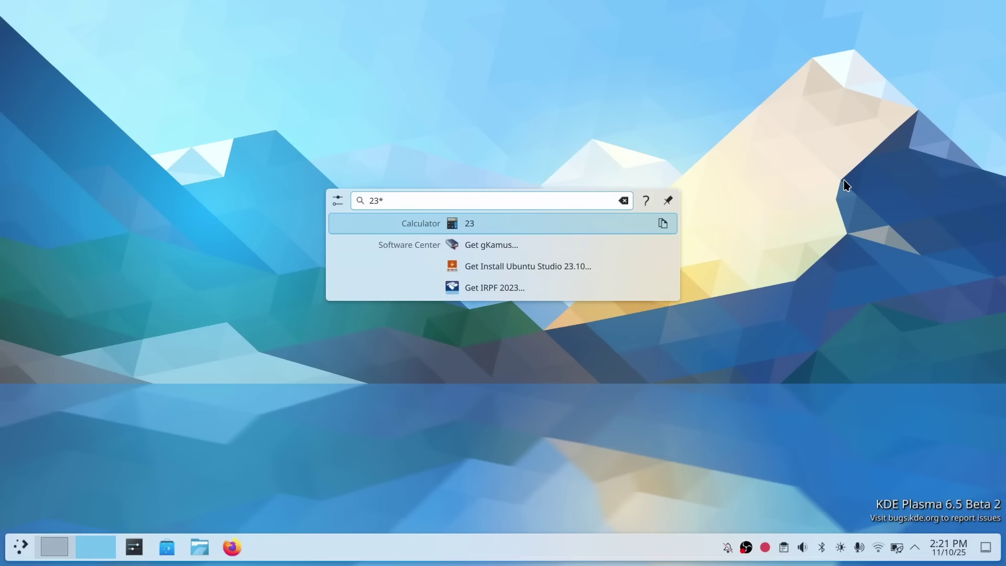
type("7")
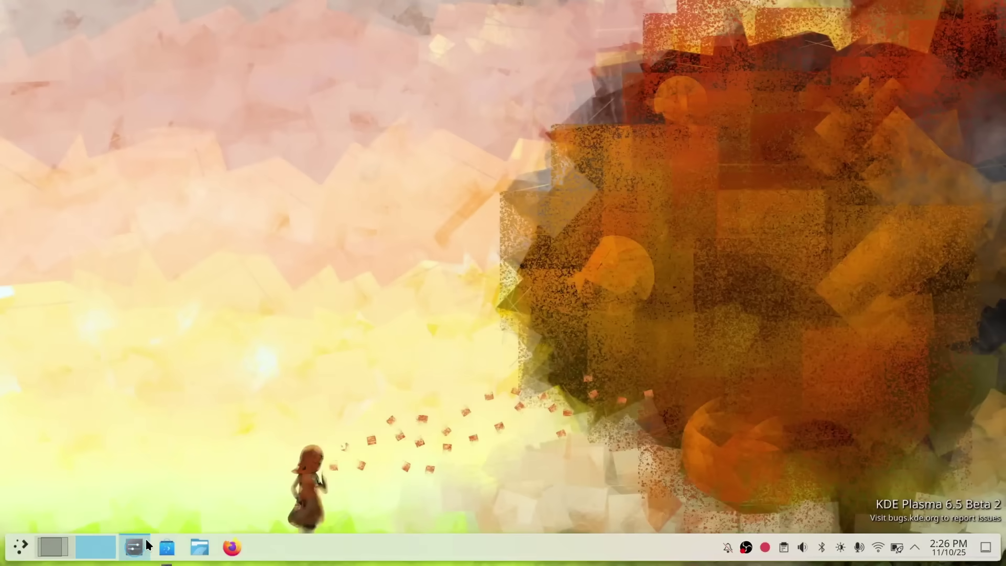
Step: Switch Bluetooth off from the sidebar, open its page, and toggle it on then off again
left_click(146, 544)
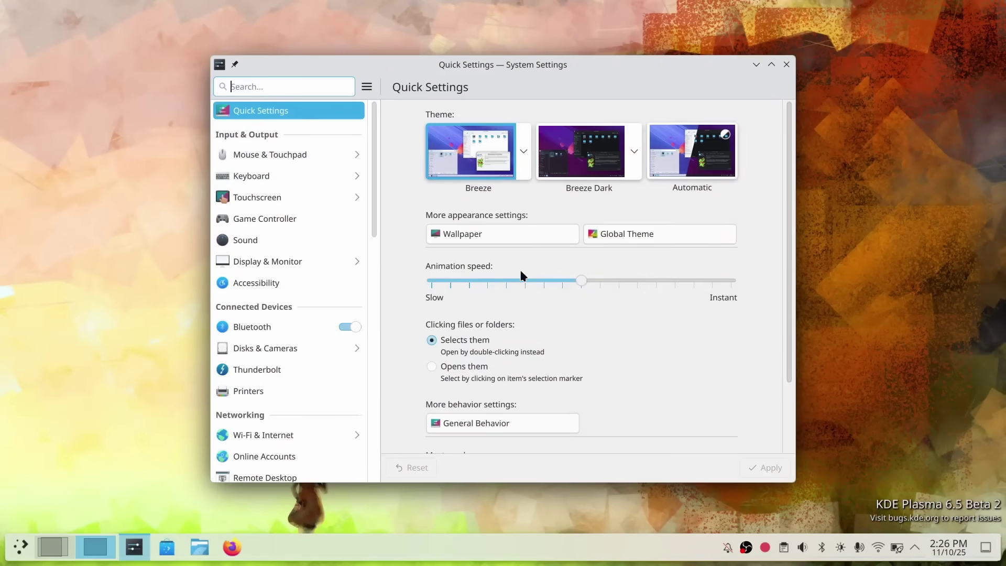
scroll(586, 373, "down", 3)
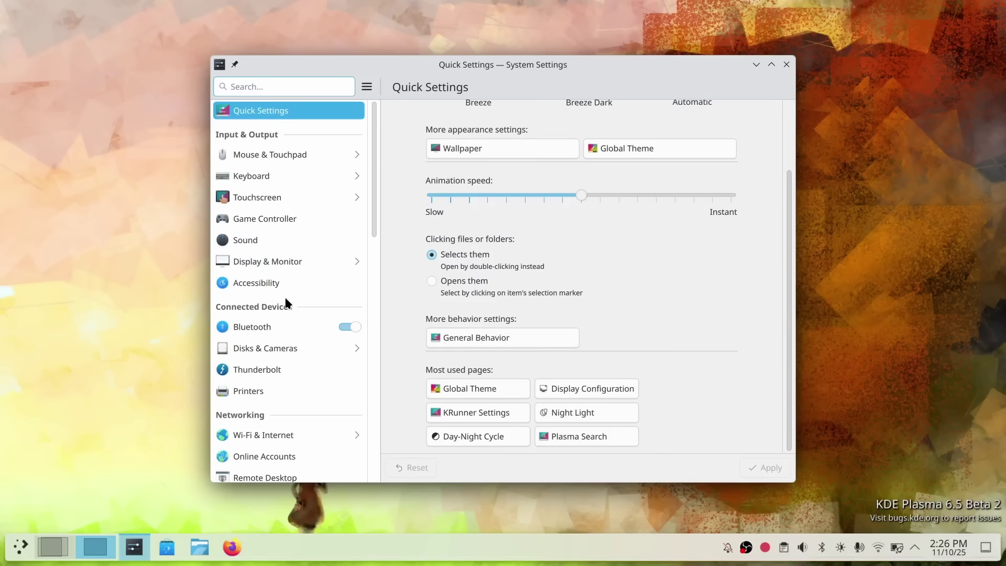
left_click(349, 327)
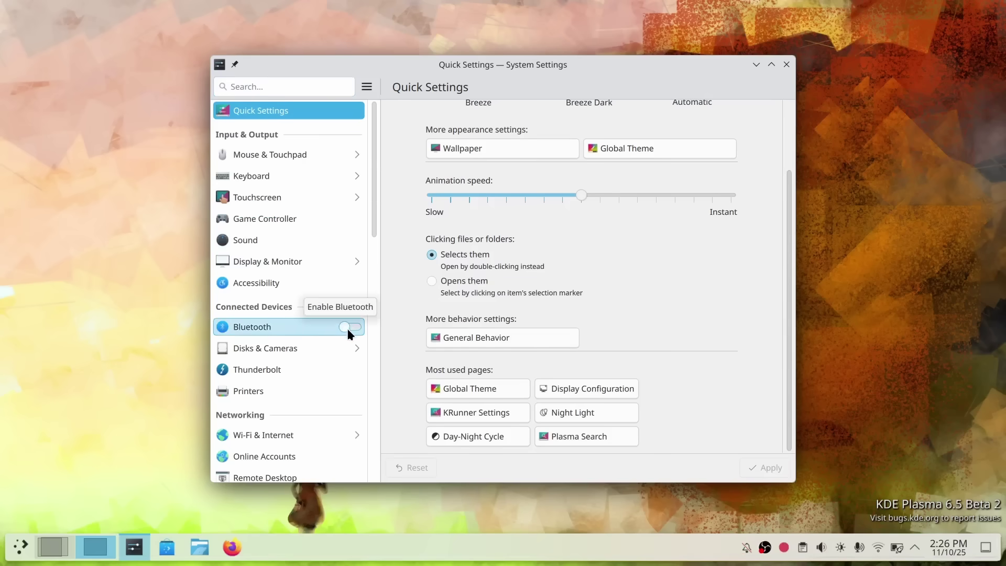
left_click(330, 327)
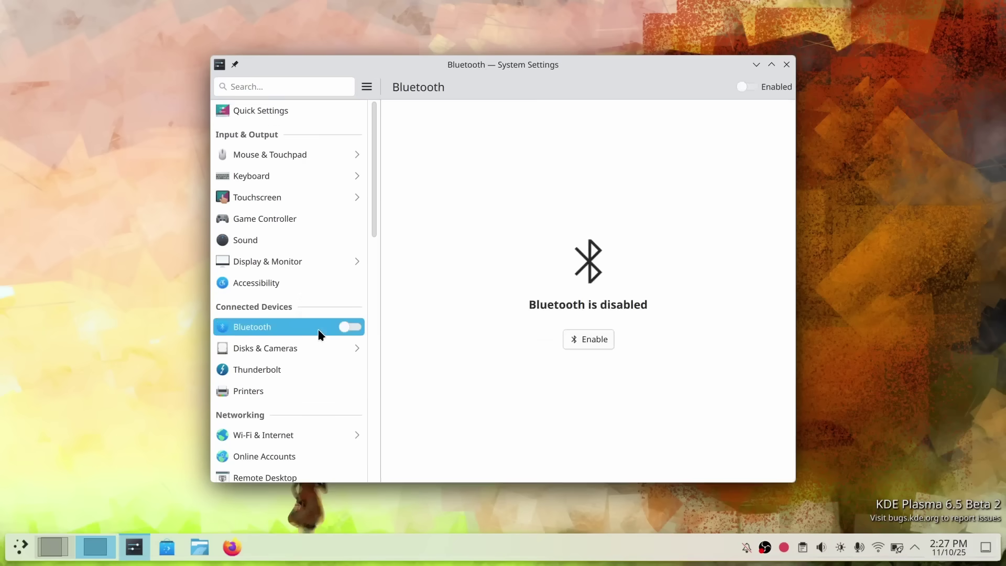
left_click(350, 327)
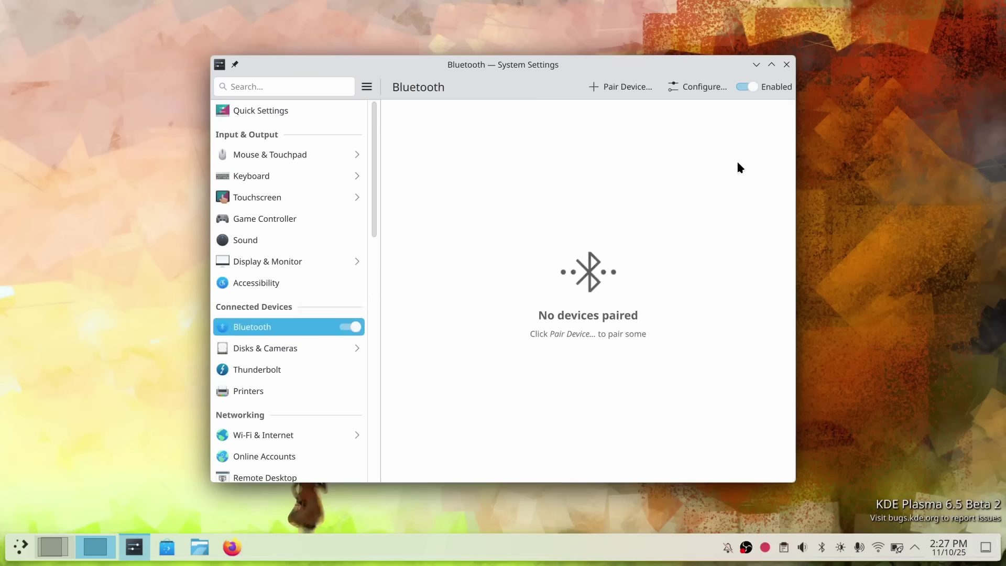
left_click(352, 329)
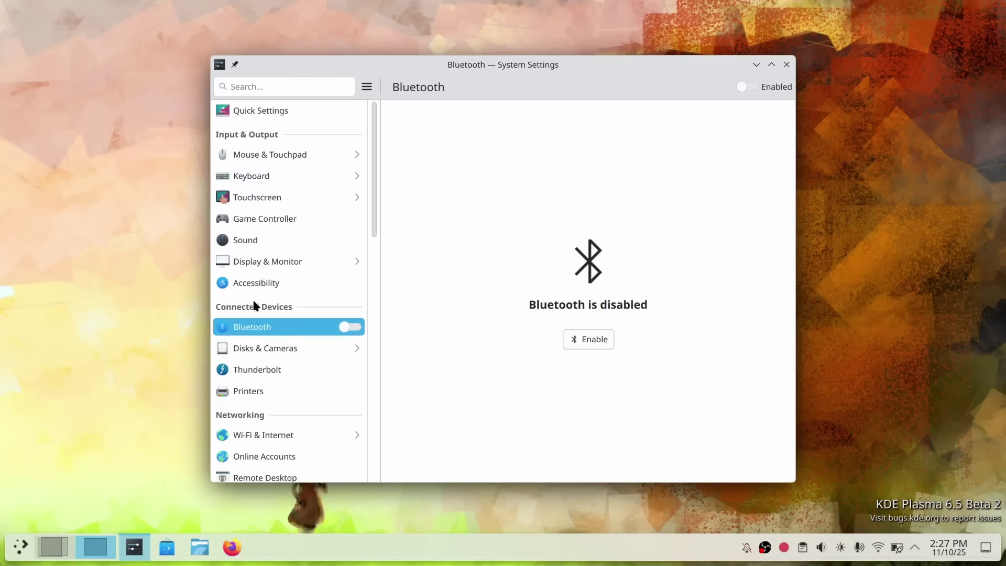
Step: Toggle Show Inapplicable Pages on and off repeatedly, viewing the Drawing Tablet page once
left_click(367, 87)
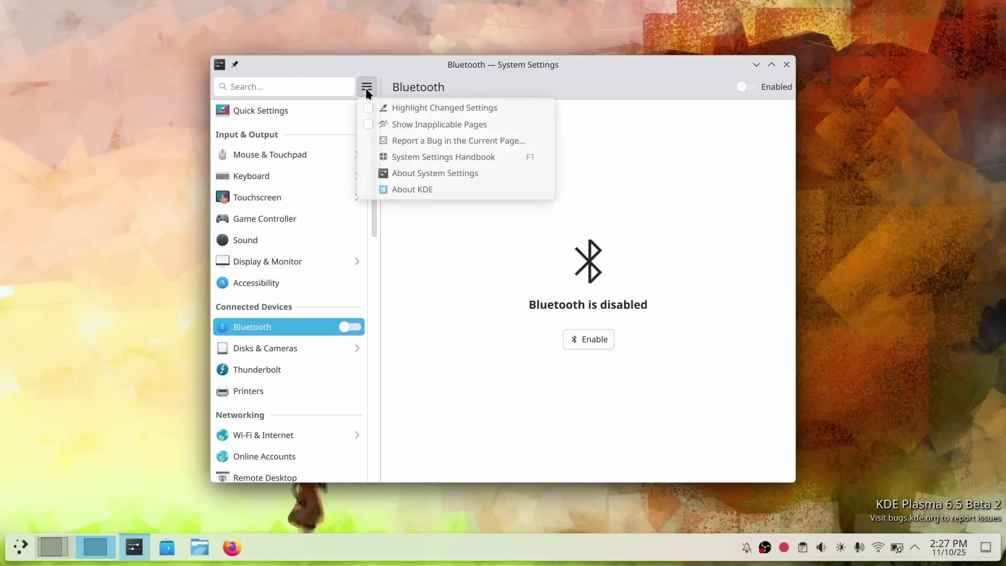
left_click(394, 124)
left_click(270, 242)
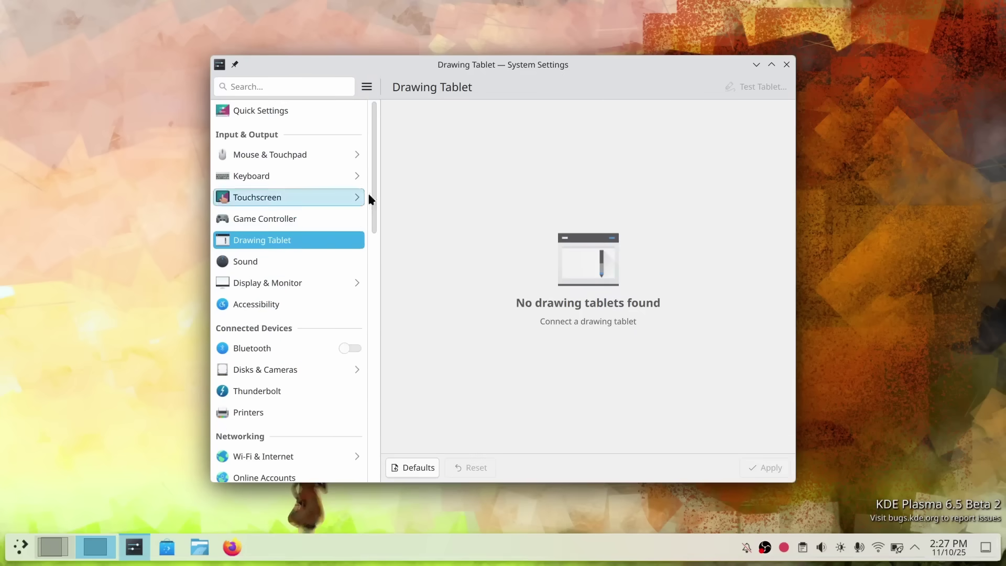
left_click(367, 87)
left_click(394, 124)
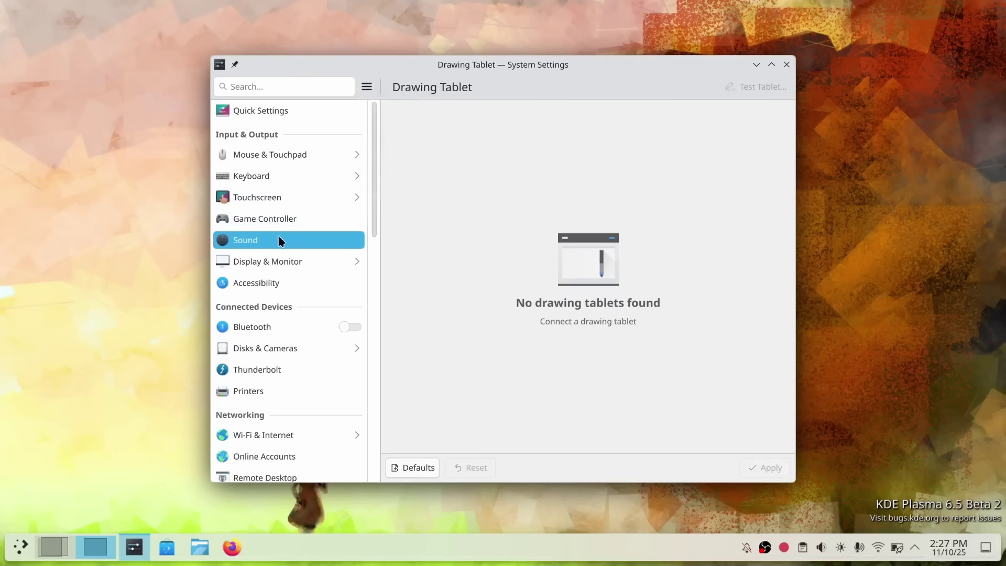
left_click(367, 86)
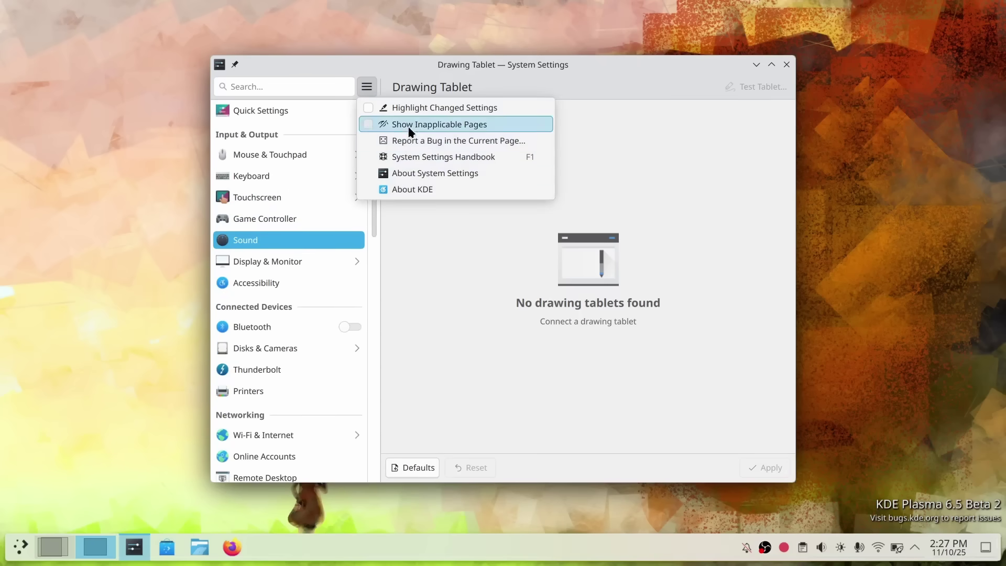
left_click(394, 125)
scroll(265, 335, "down", 4)
scroll(265, 333, "down", 5)
left_click(367, 86)
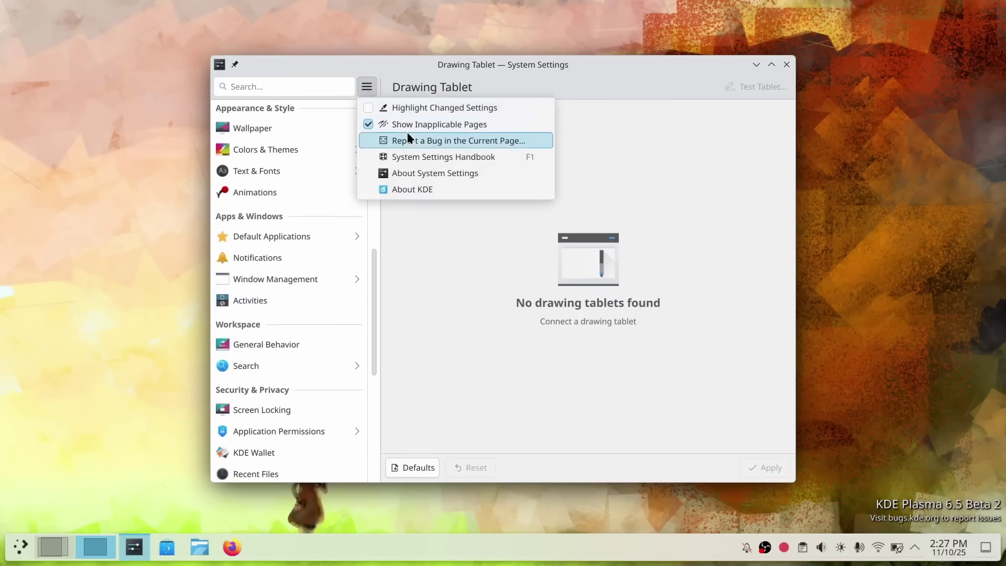
left_click(412, 125)
Step: Scroll the sidebar and open the About this System page
scroll(287, 294, "up", 5)
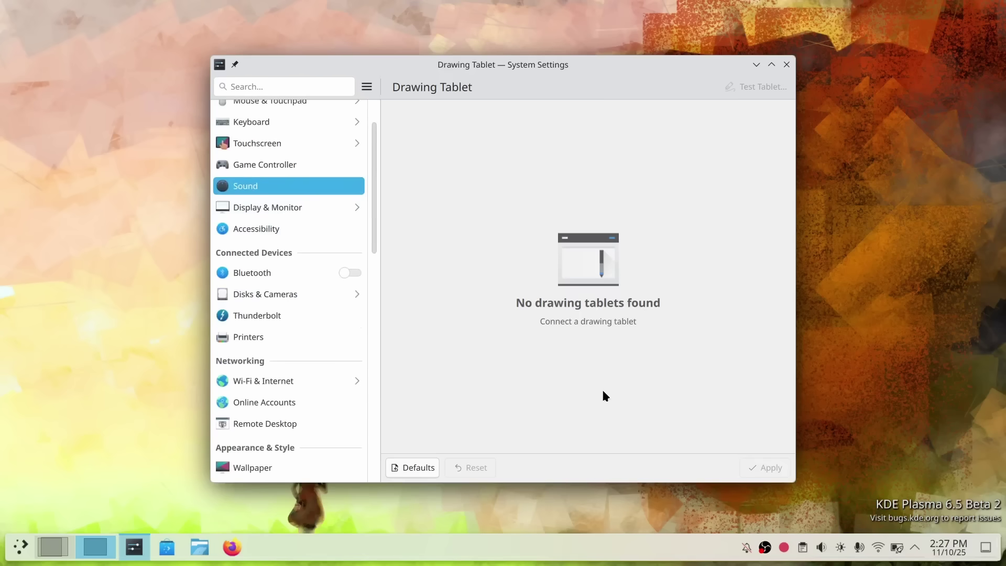
scroll(339, 357, "down", 5)
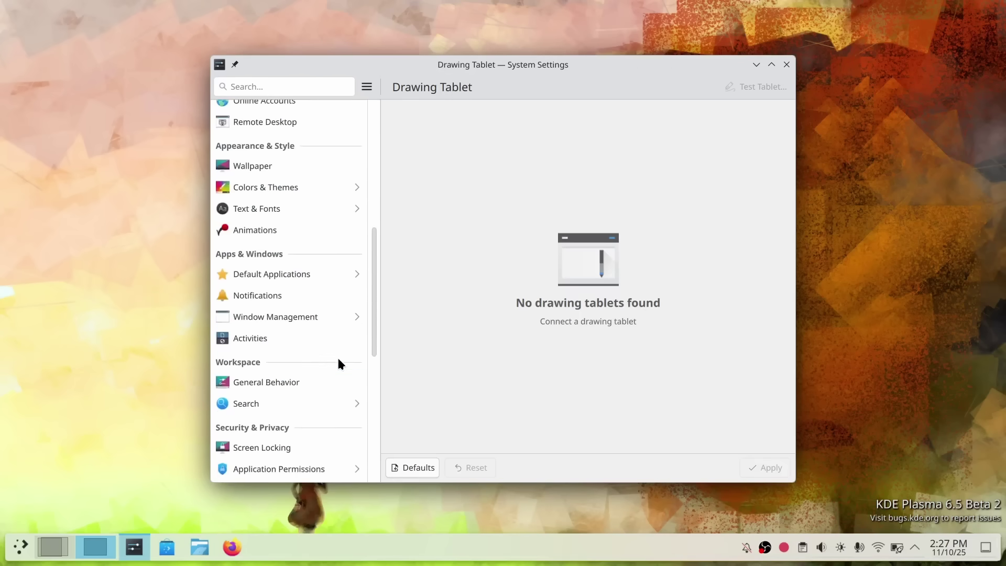
scroll(321, 419, "down", 3)
scroll(316, 399, "down", 5)
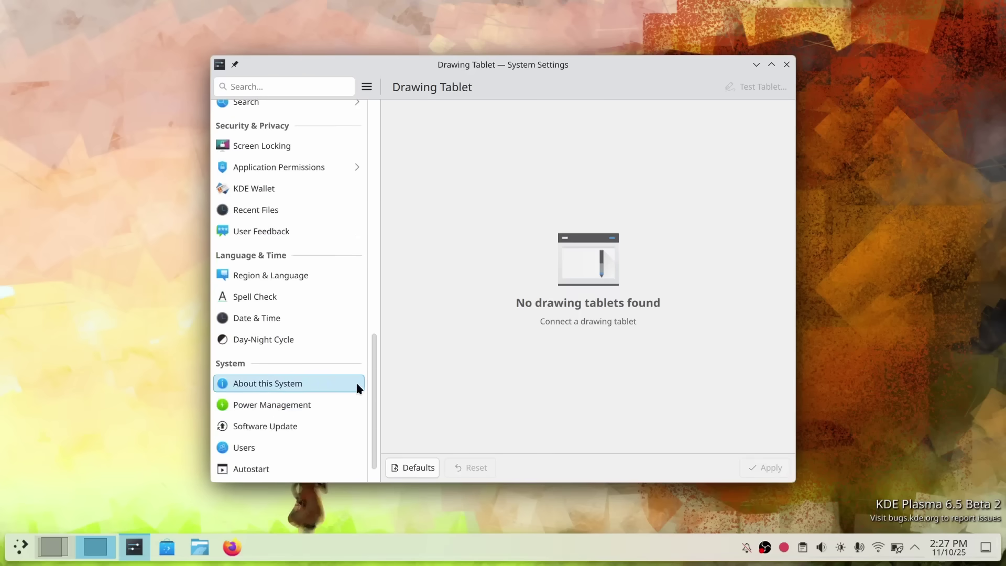
left_click(320, 391)
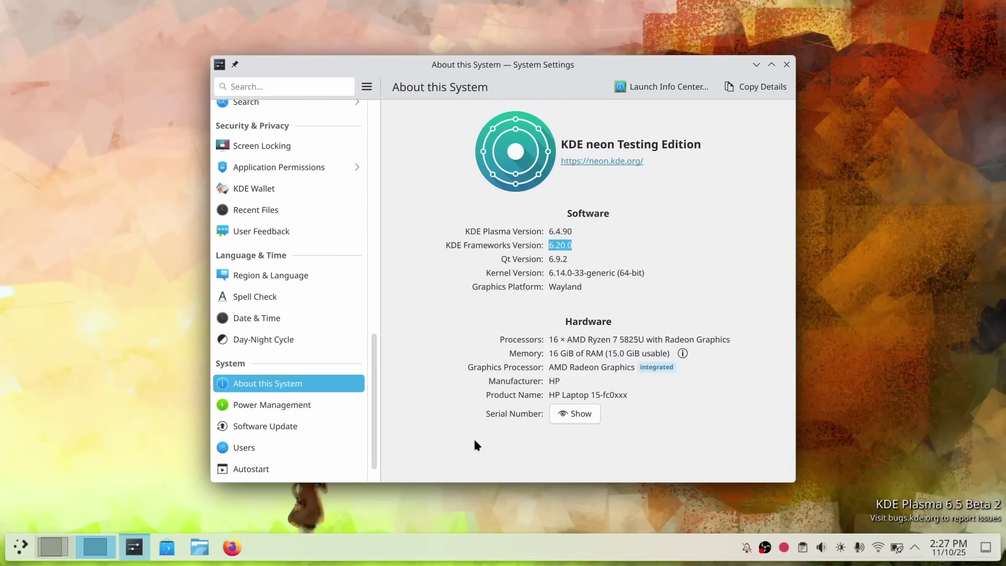
scroll(296, 414, "down", 1)
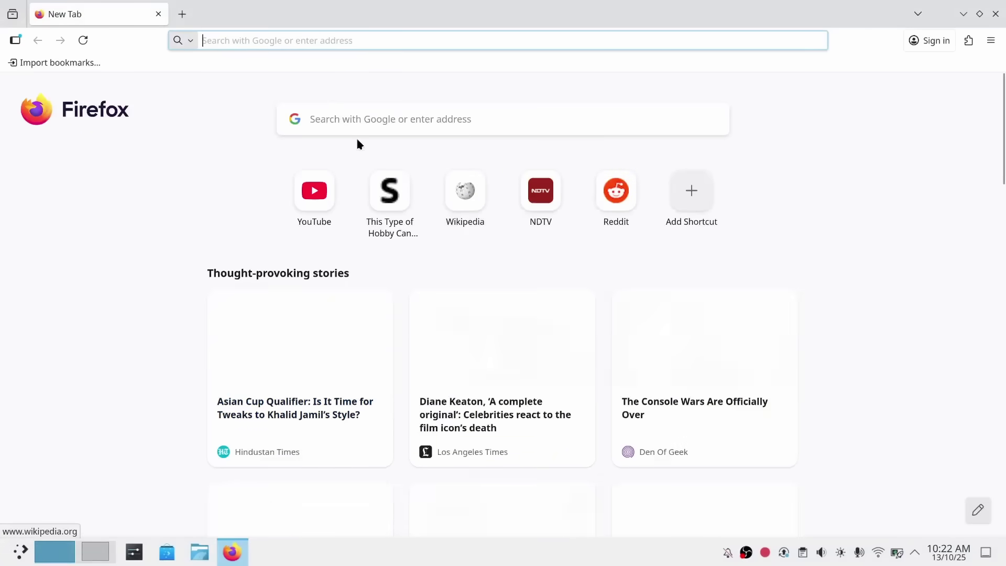
Step: Open the Flathub home page from the Firefox address bar suggestion 'flat'
left_click(354, 139)
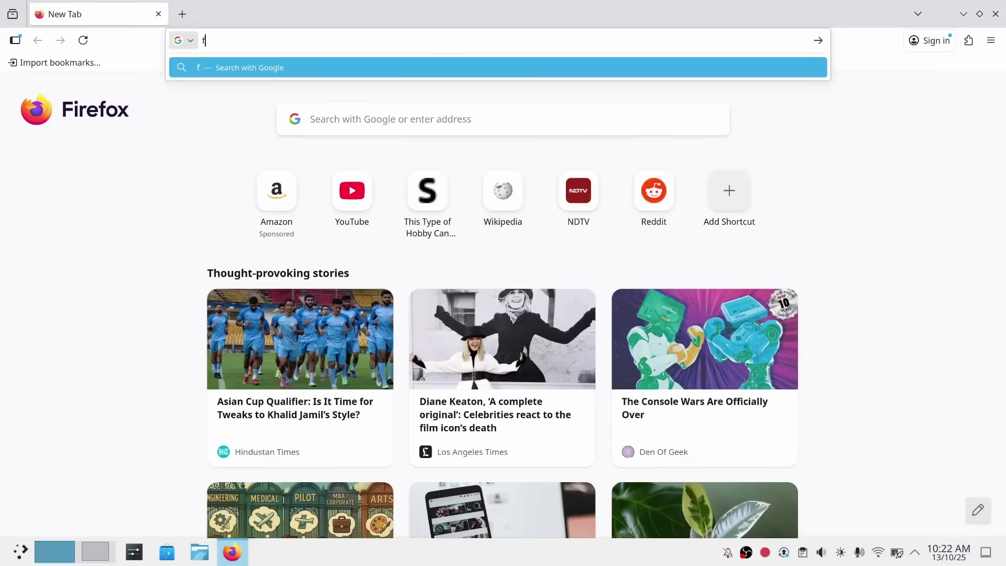
type("flat")
key("Down")
key("Down")
key("Down")
key("Down")
key("Down")
key("Down")
key("Down")
key("Down")
key("Down")
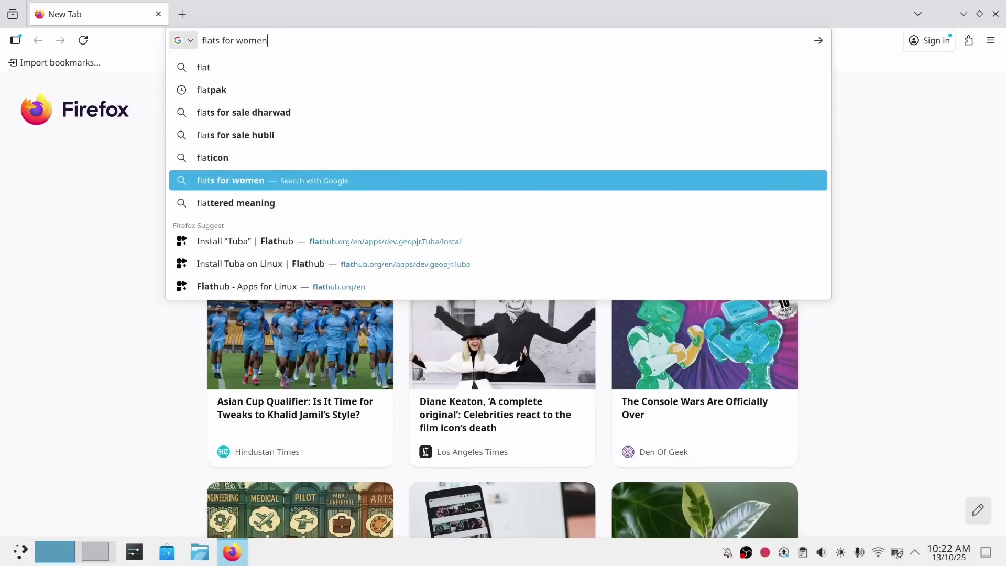
key("Return")
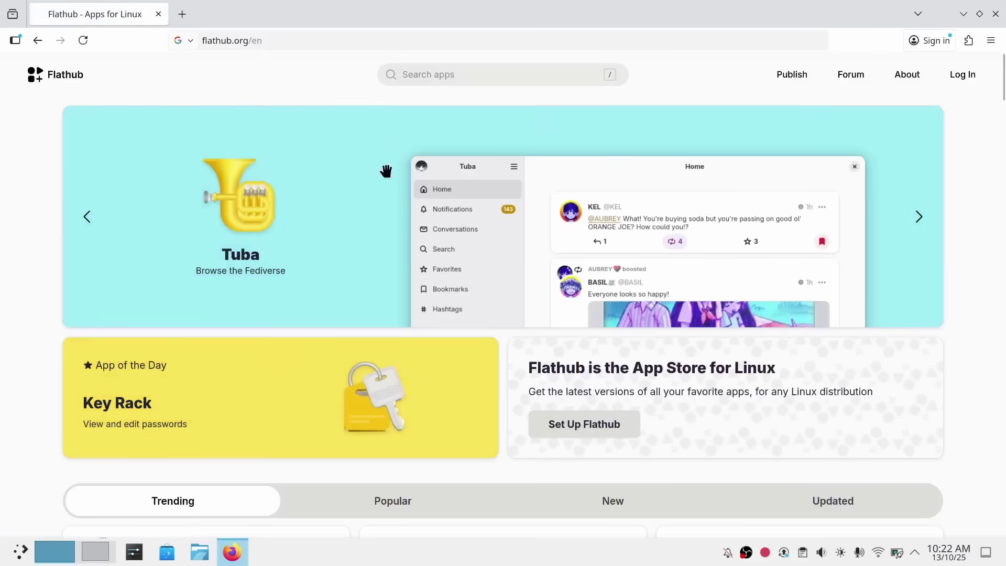
scroll(576, 292, "down", 10)
scroll(539, 431, "up", 10)
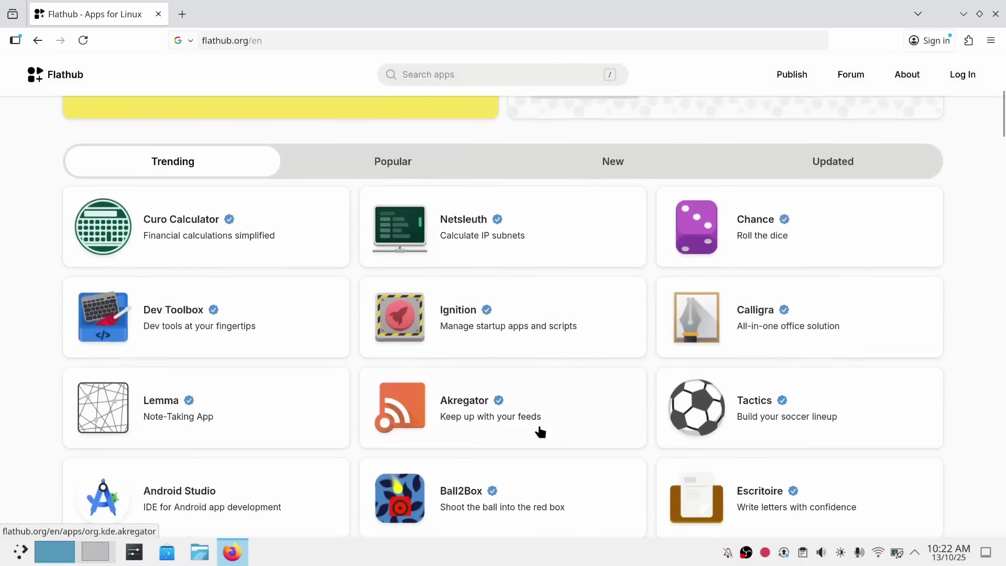
Step: Start installing Tuba, let Discover open it, then close Discover
left_click(304, 246)
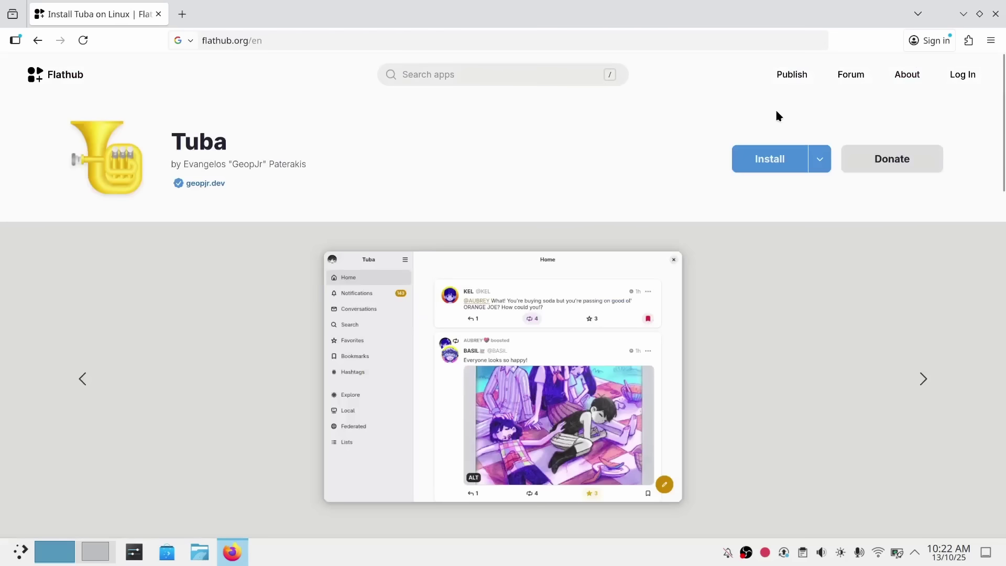
left_click(785, 152)
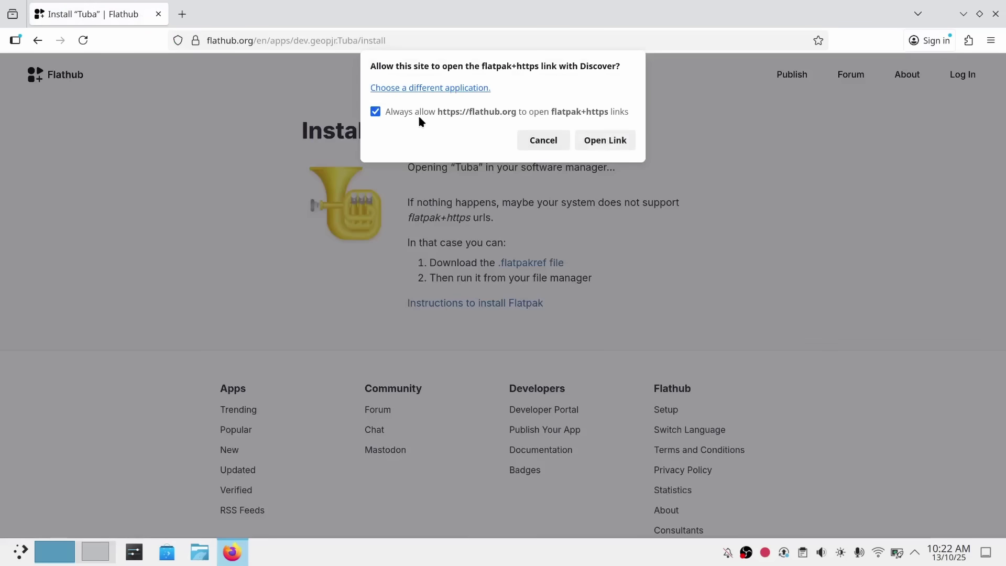
left_click(620, 146)
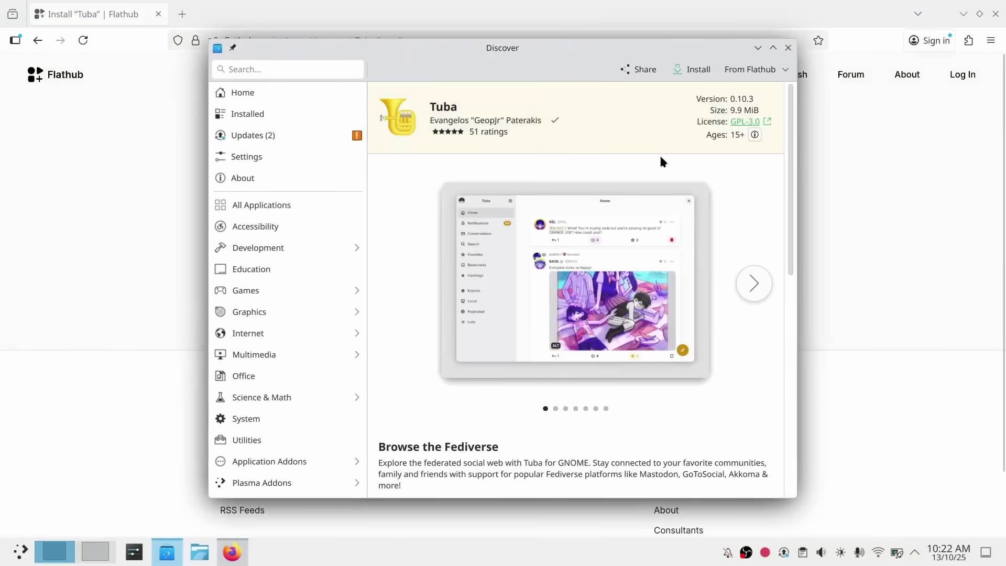
left_click(788, 47)
Step: Go back twice to the Flathub home page and scroll to Graphics & Photography
left_click(37, 40)
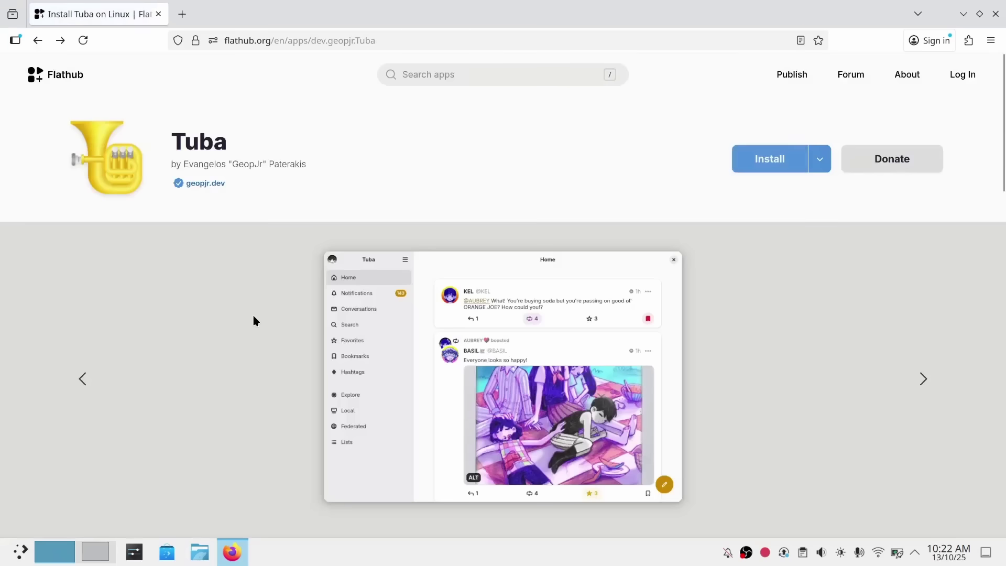
left_click(46, 41)
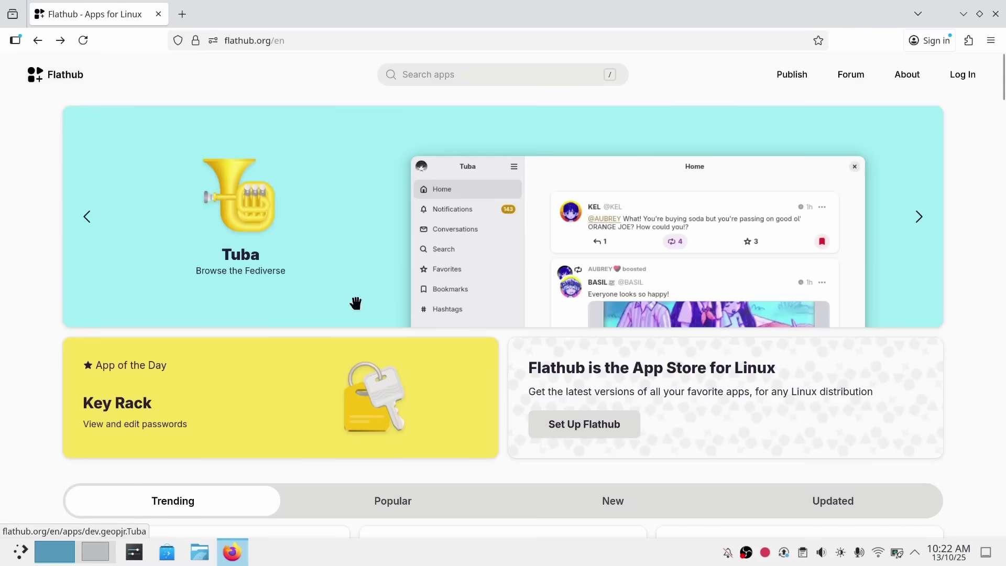
scroll(369, 311, "down", 5)
scroll(629, 293, "up", 3)
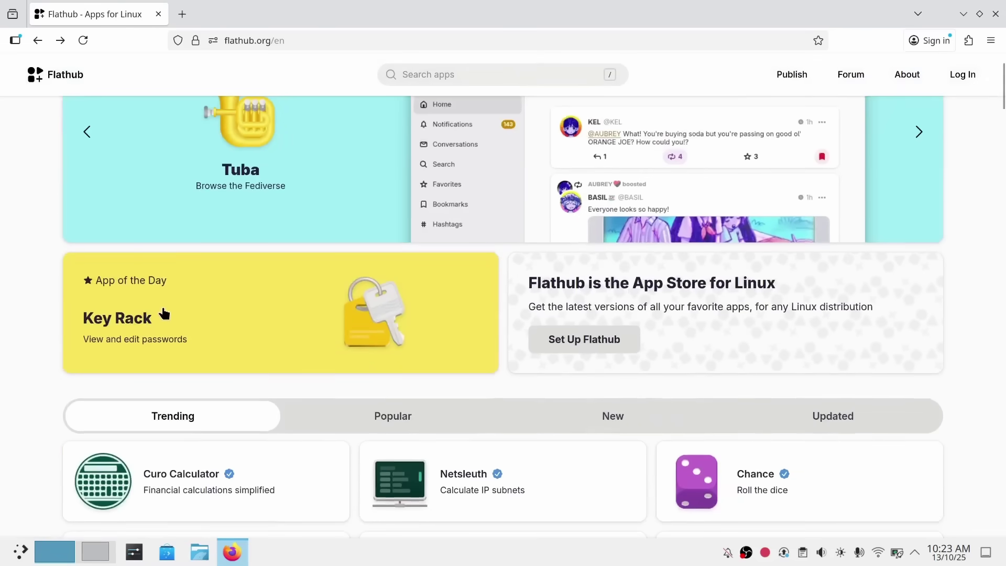
scroll(250, 321, "down", 12)
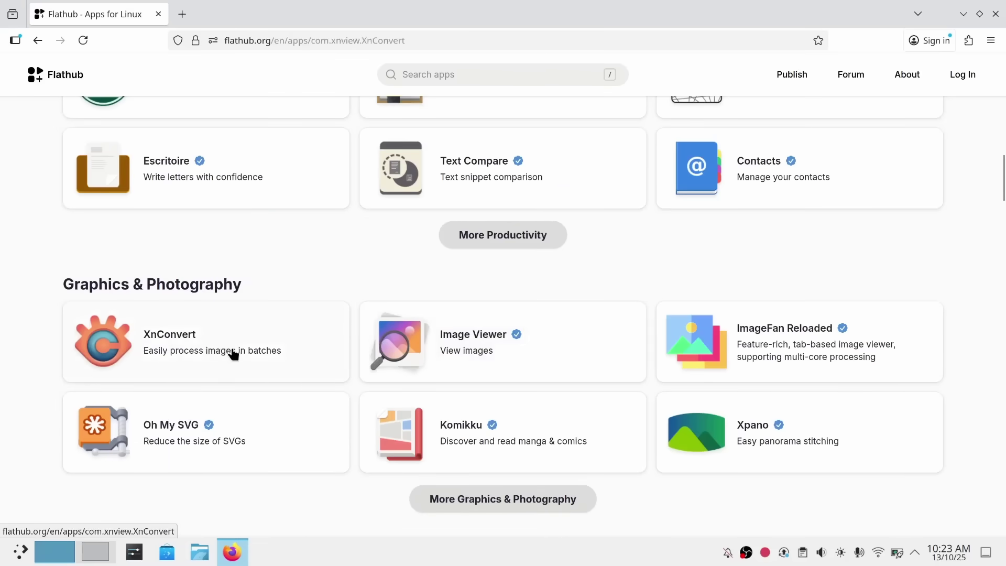
Step: View XnConvert's listing and screenshots in Discover, then look over the software sources settings
left_click(233, 354)
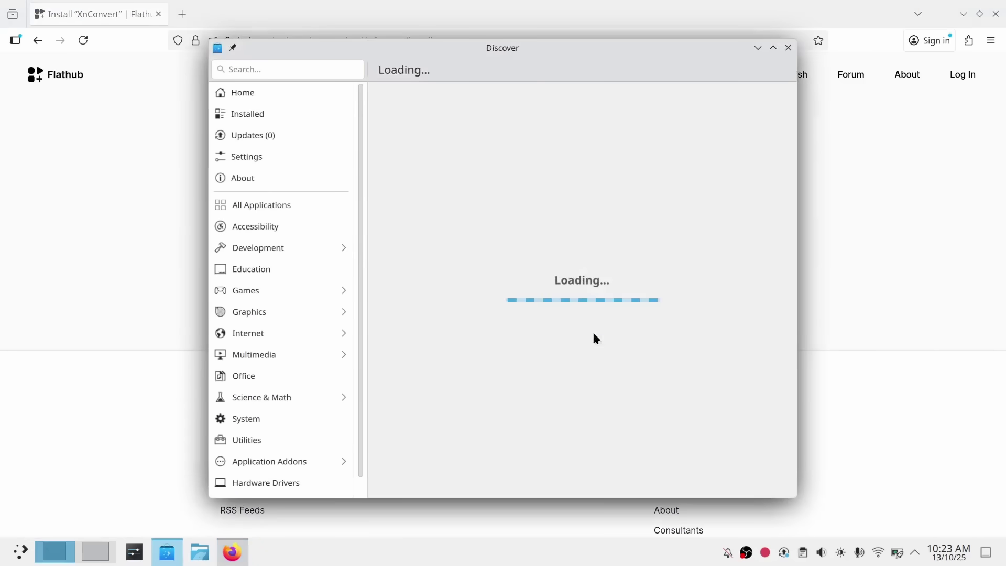
left_click(739, 291)
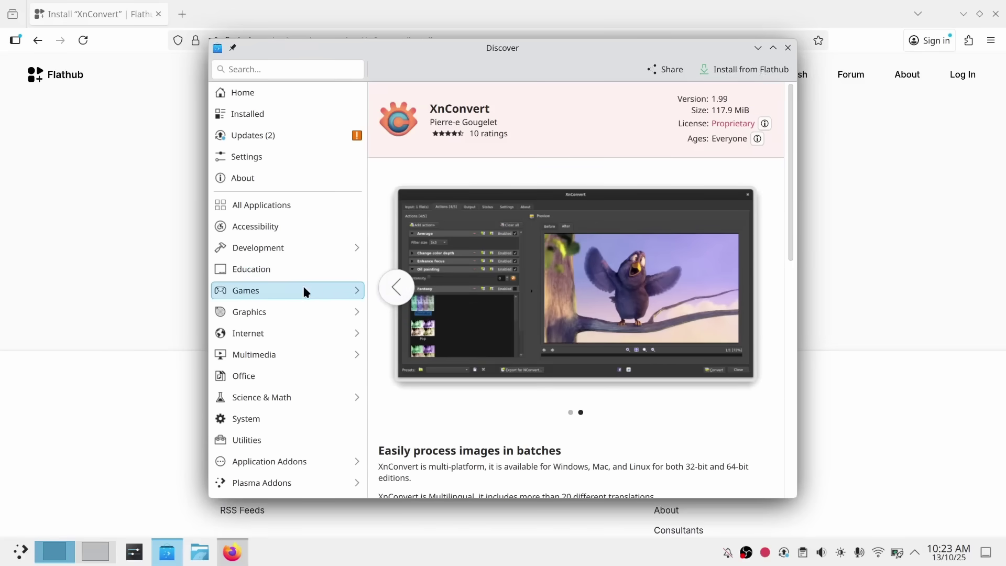
left_click(273, 160)
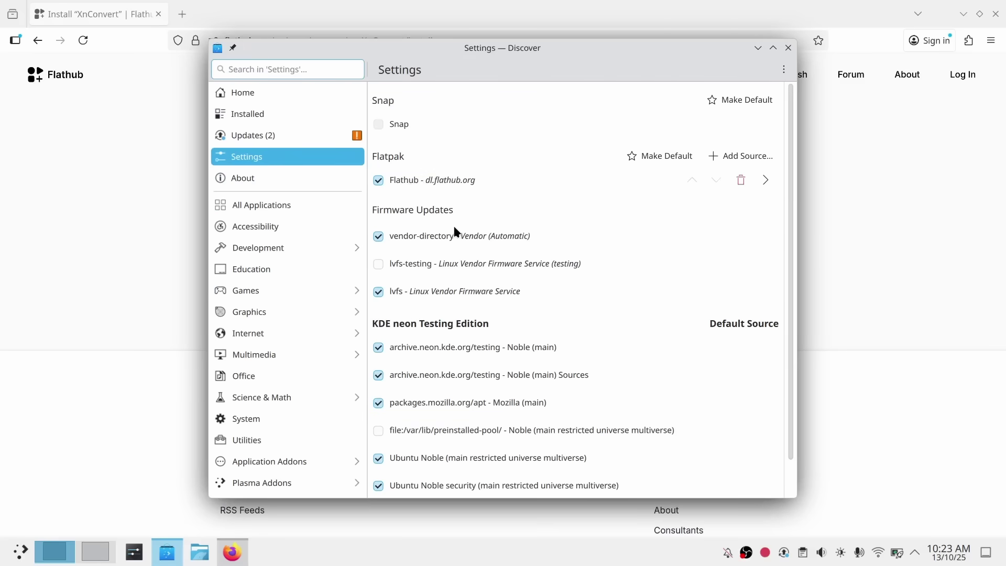
scroll(449, 358, "down", 2)
scroll(615, 415, "up", 2)
Step: Visit Discover's Home and Installed pages, move the window up and right, and close Discover
left_click(278, 100)
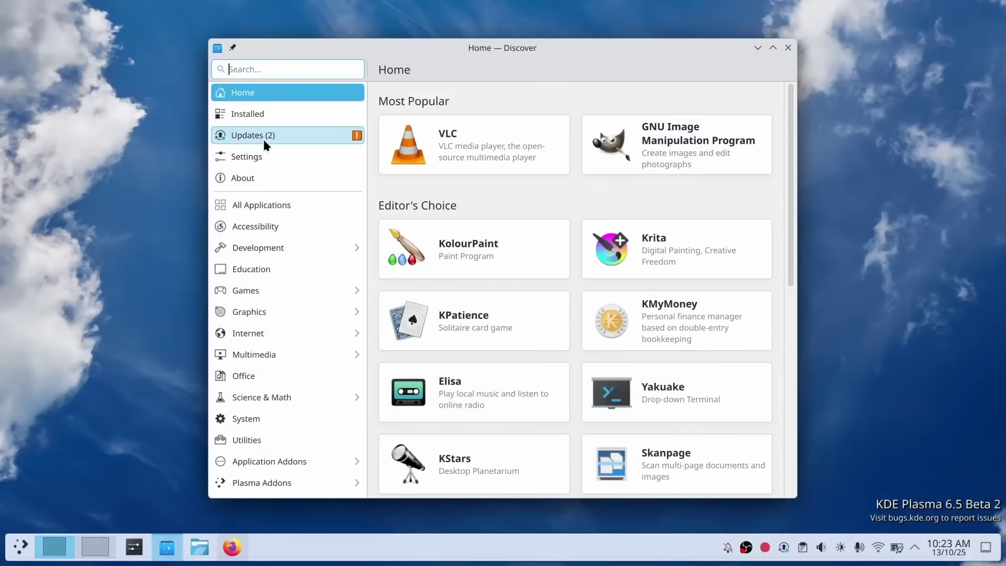
left_click(264, 119)
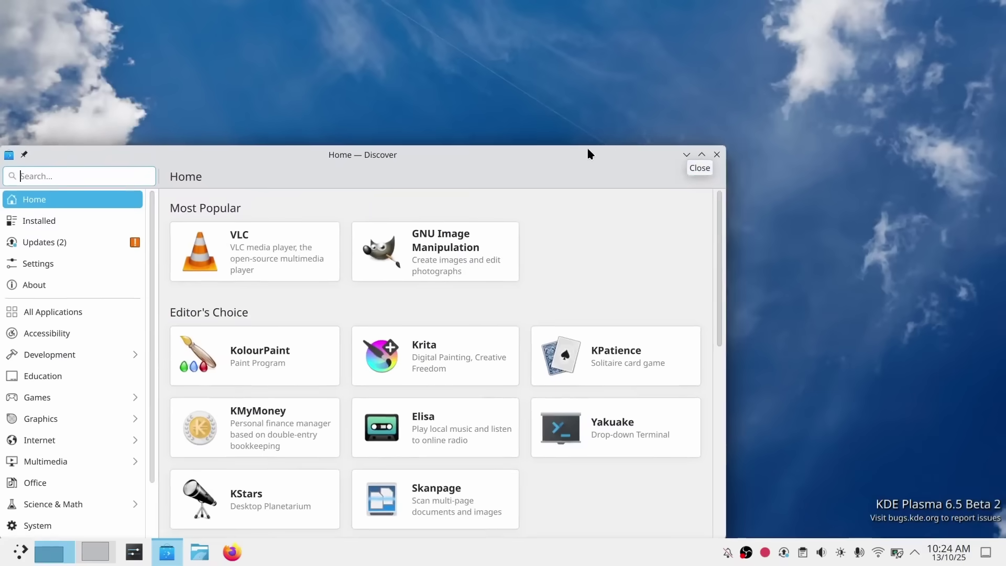
left_click_drag(589, 153, 701, 74)
left_click(827, 75)
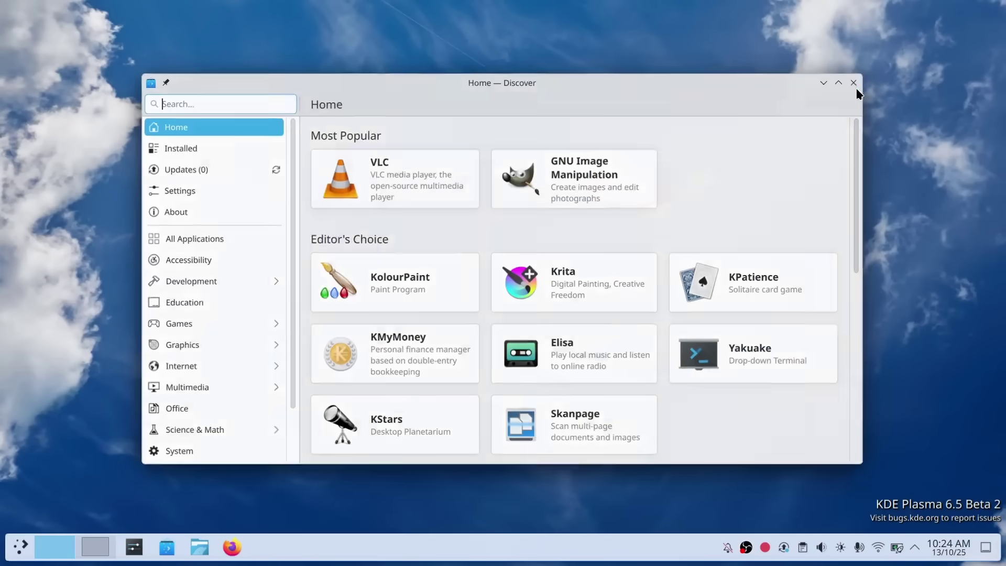
Step: Close the leftover Discover window and launch System Settings from the taskbar
left_click(853, 83)
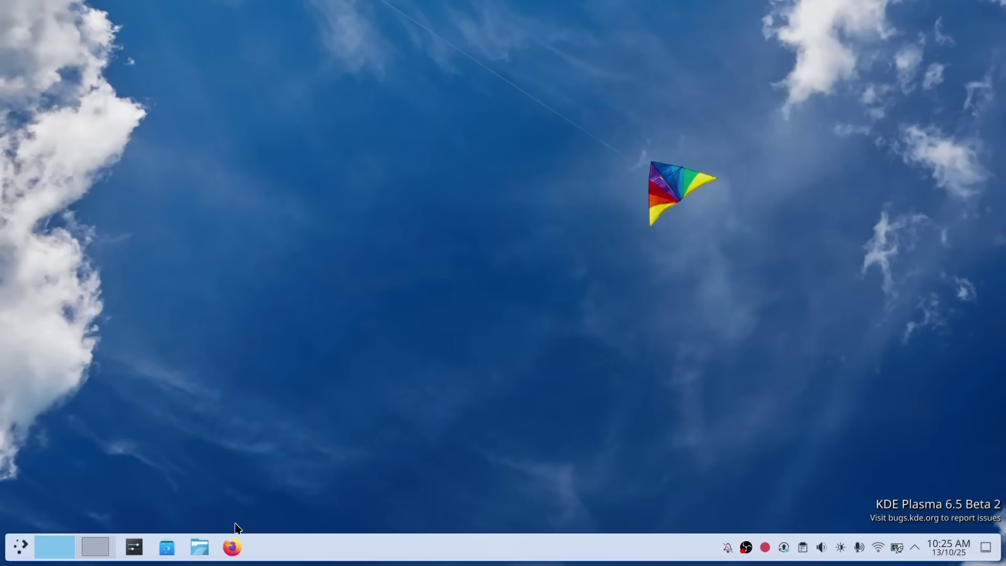
left_click(173, 553)
left_click(855, 81)
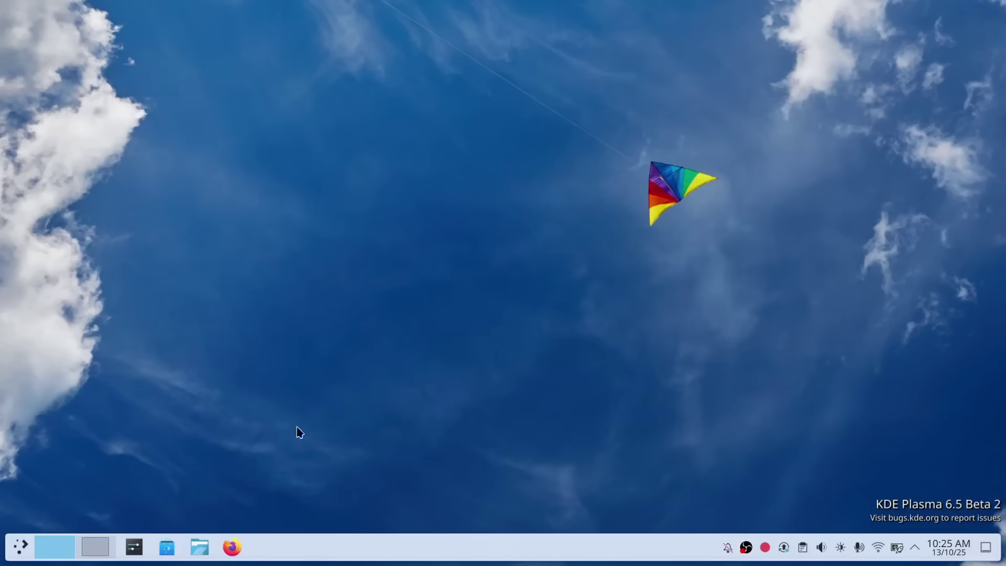
left_click(160, 545)
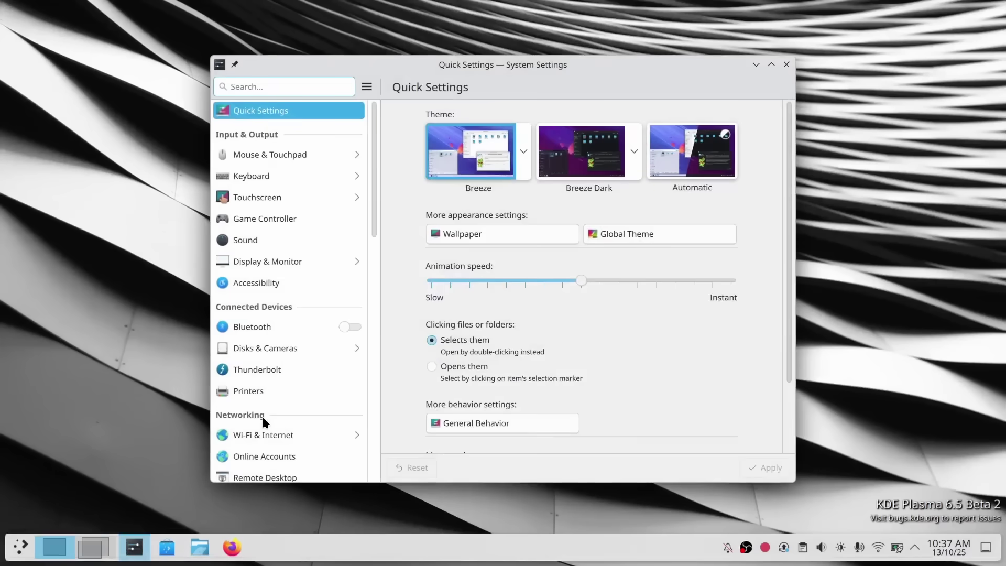
Step: Go to Security & Privacy's Application Permissions and view the Legacy X11 App Support page
scroll(281, 224, "down", 3)
scroll(285, 272, "down", 7)
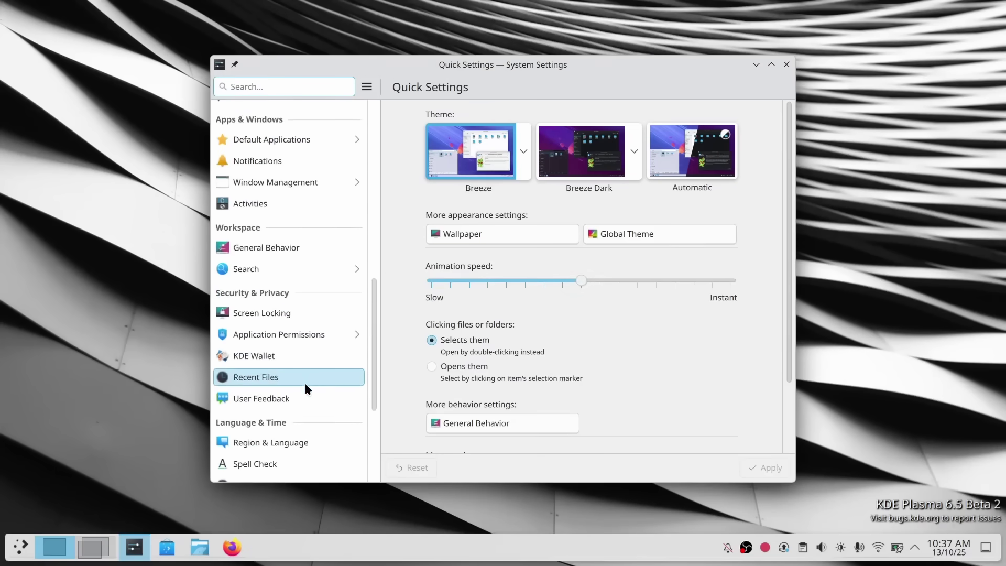
left_click(270, 340)
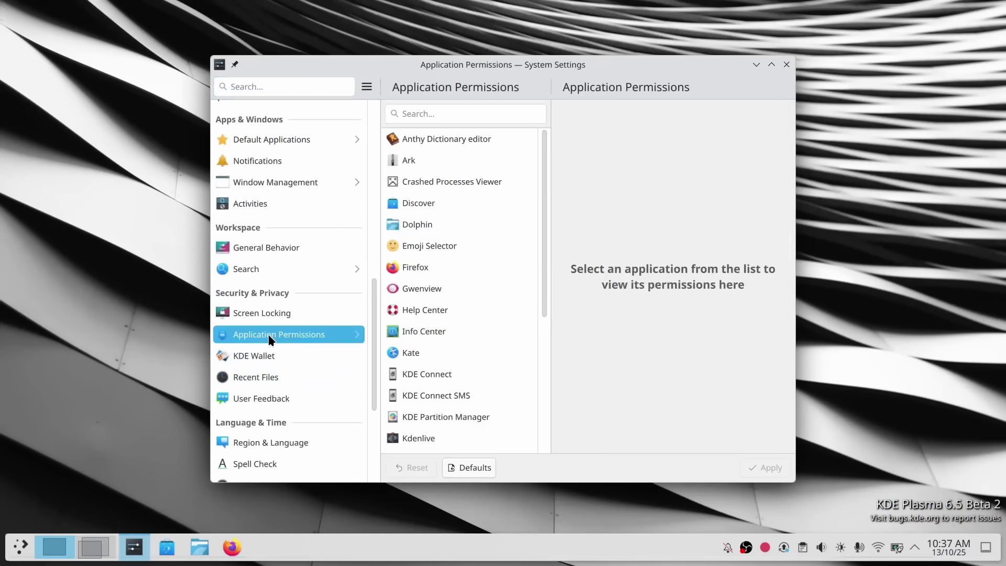
left_click(272, 134)
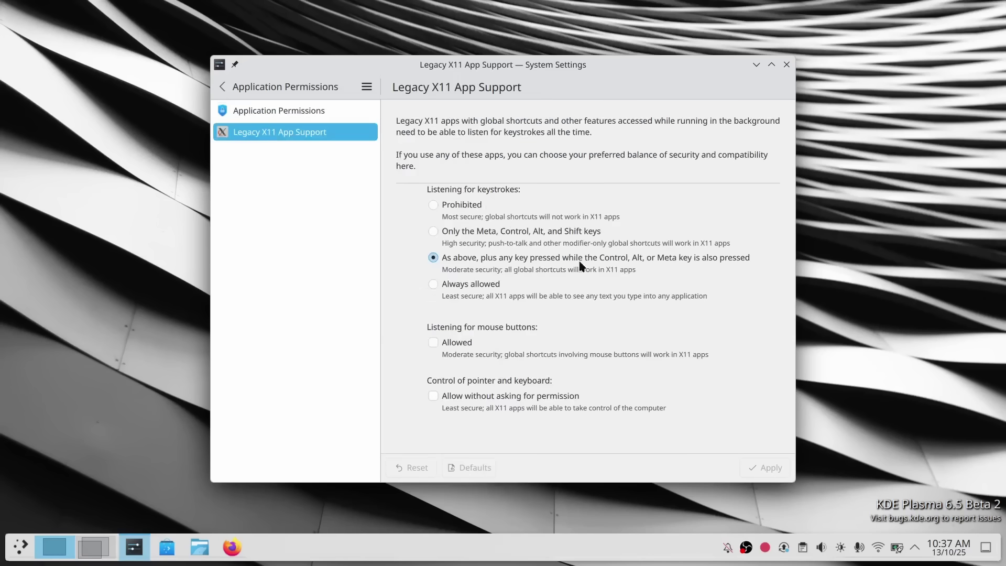
Step: Return to the Application Permissions list and select Kdenlive's permissions
left_click(296, 110)
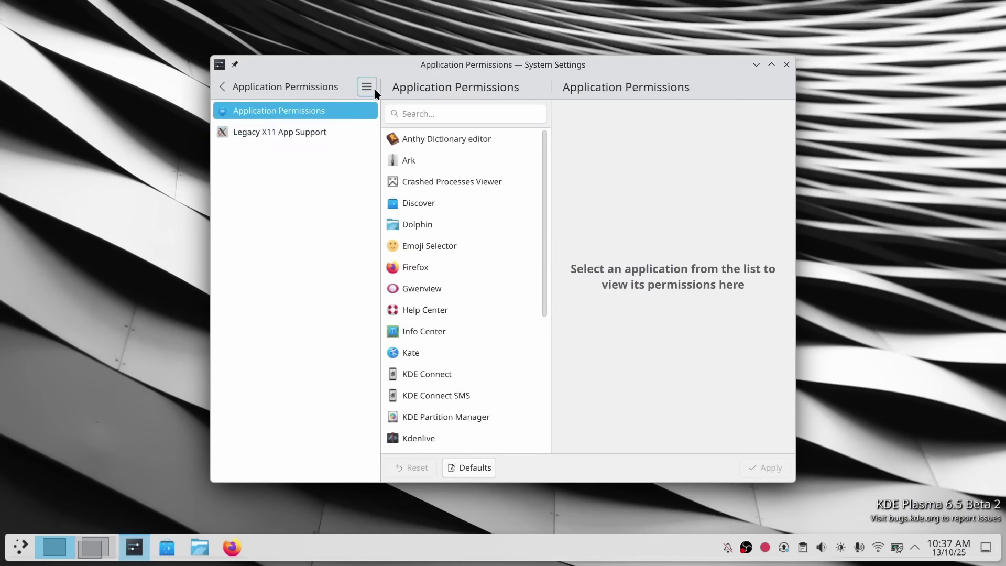
left_click(369, 87)
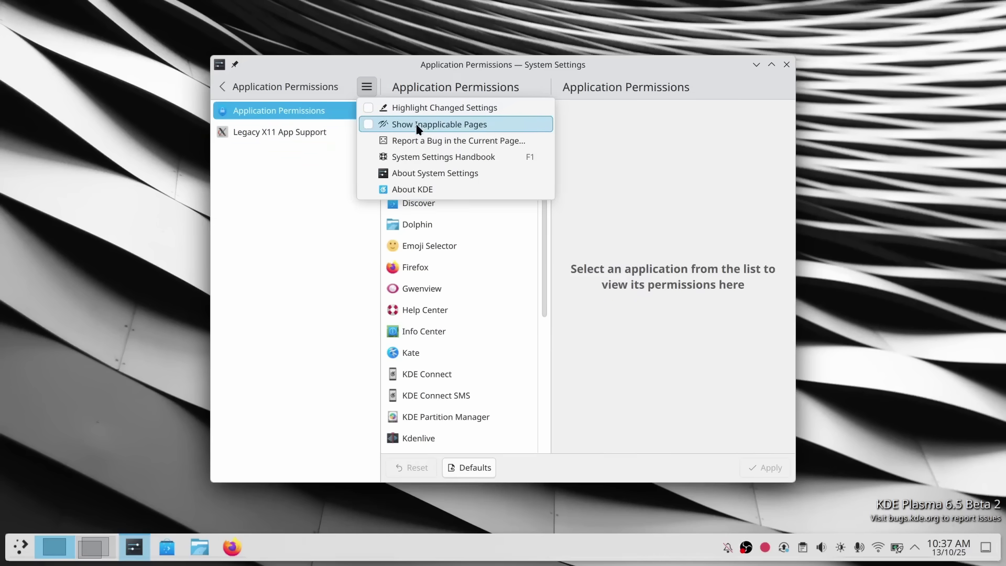
left_click(236, 267)
scroll(480, 199, "down", 4)
left_click(457, 281)
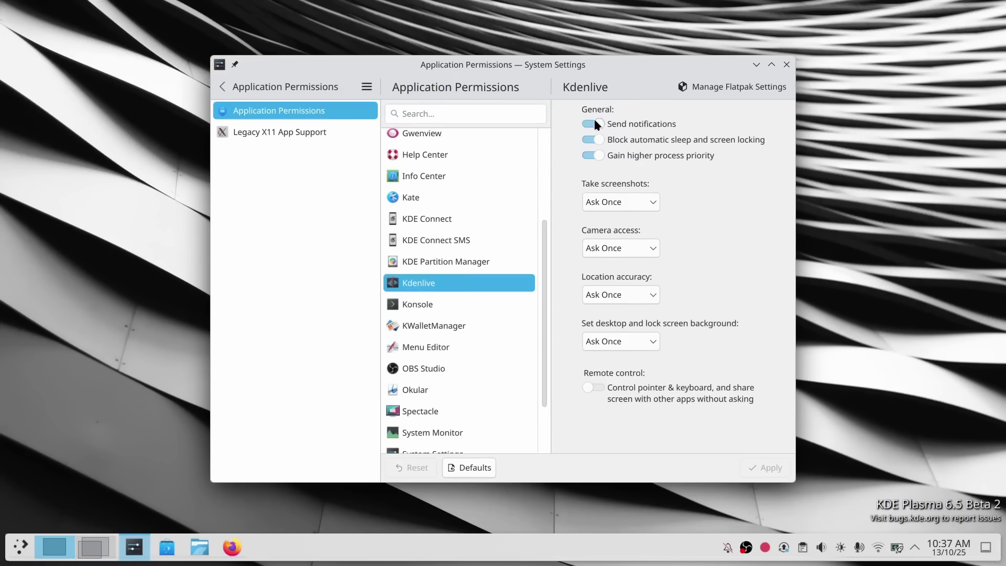
Step: Check Kdenlive's screenshot, camera, location and background choices unchanged, then open its Flatpak settings
left_click(634, 201)
left_click(633, 200)
left_click(646, 249)
left_click(646, 249)
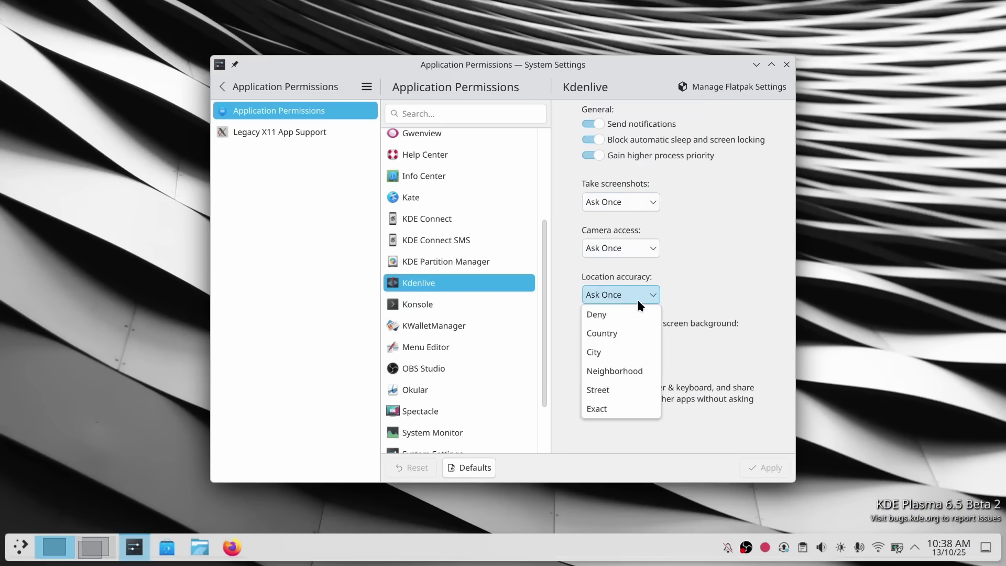
left_click(689, 253)
left_click(649, 341)
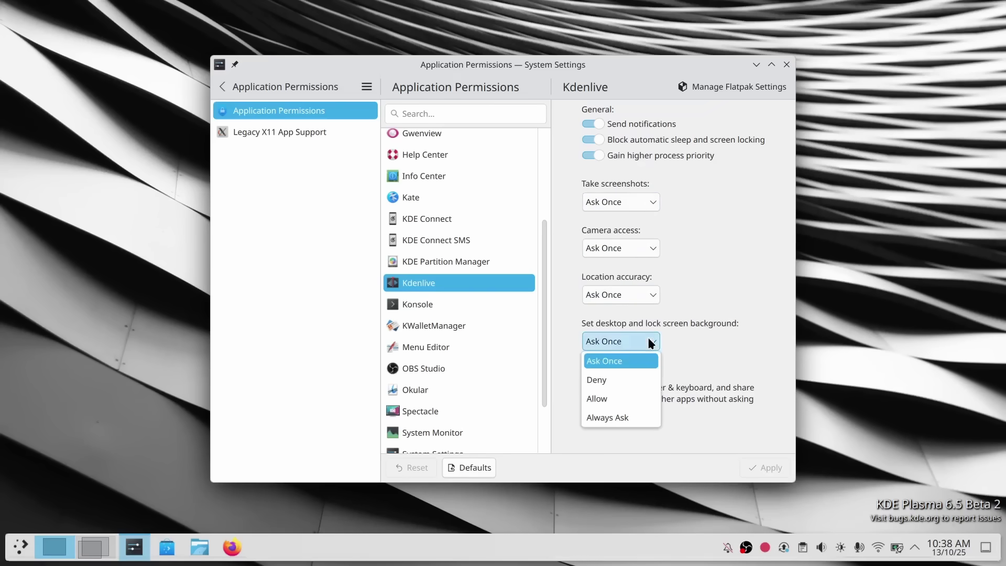
left_click(748, 349)
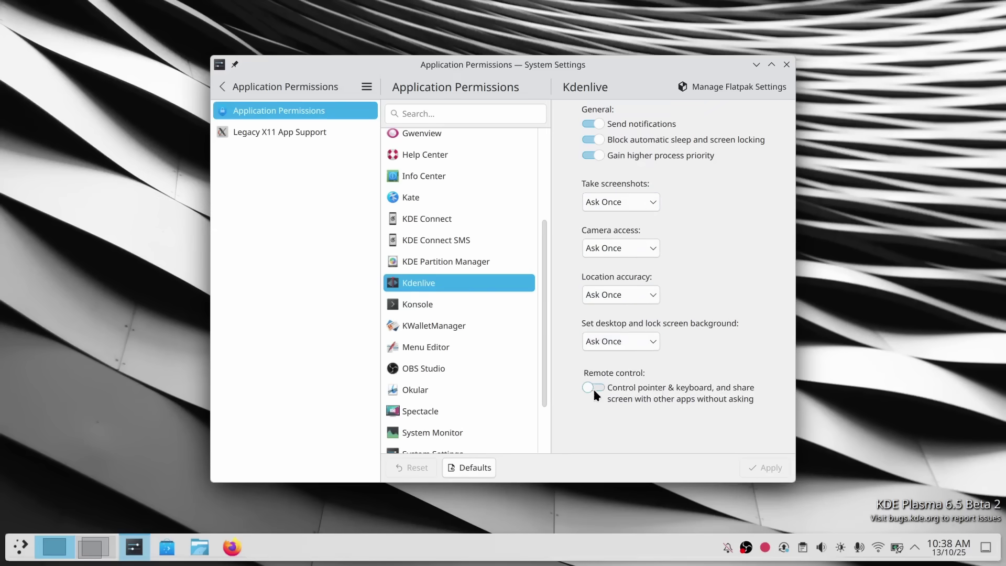
left_click(687, 86)
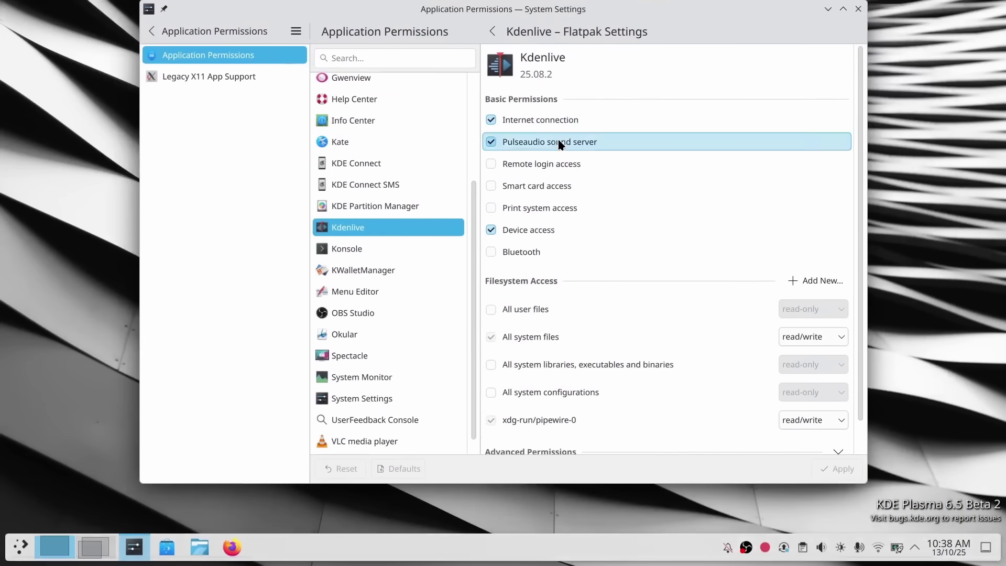
Step: Add a read/write filesystem permission for the Videos folder to Kdenlive's advanced permissions
scroll(617, 293, "down", 3)
left_click(614, 350)
scroll(580, 269, "up", 3)
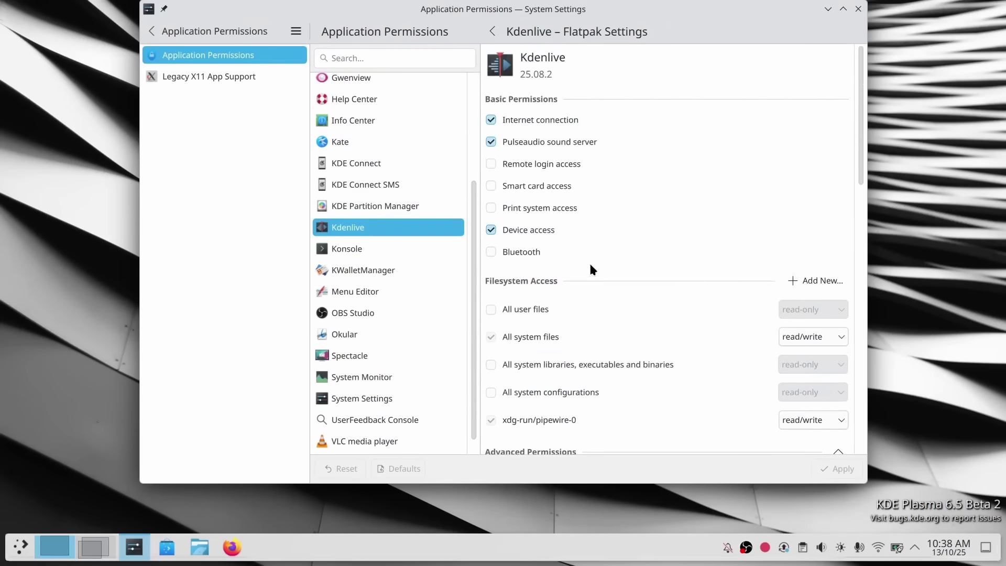
left_click(815, 281)
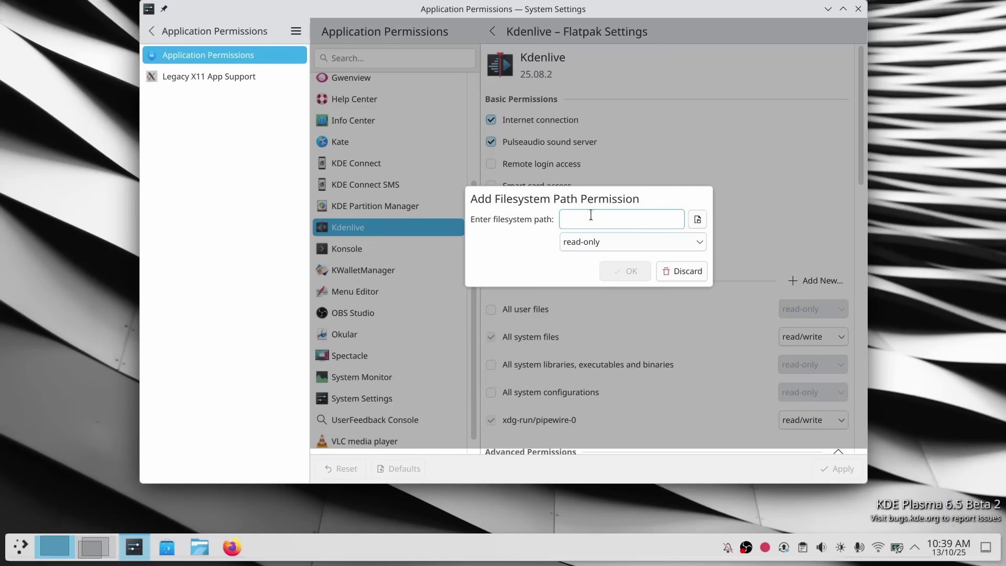
left_click(702, 219)
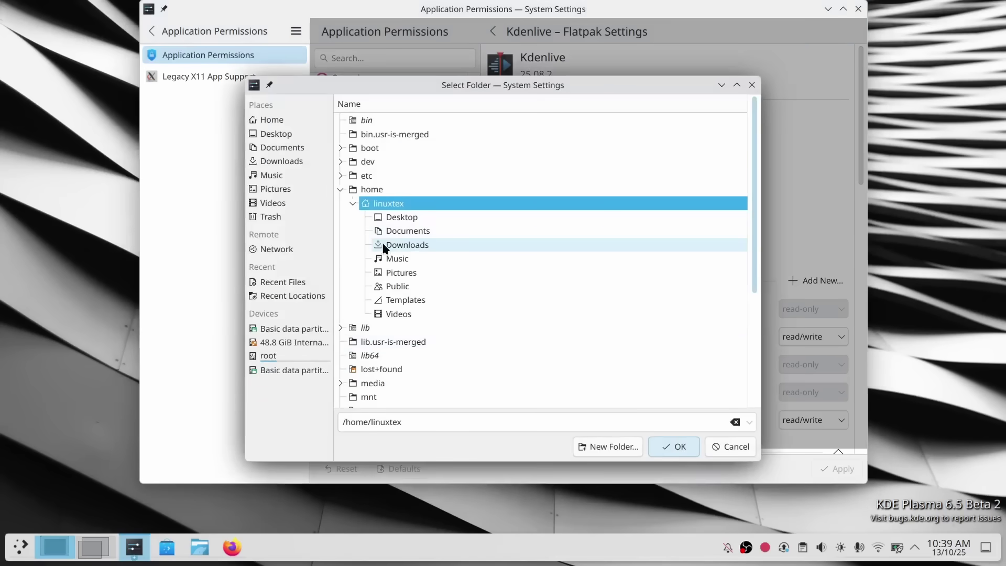
left_click(409, 314)
left_click(662, 450)
left_click(608, 242)
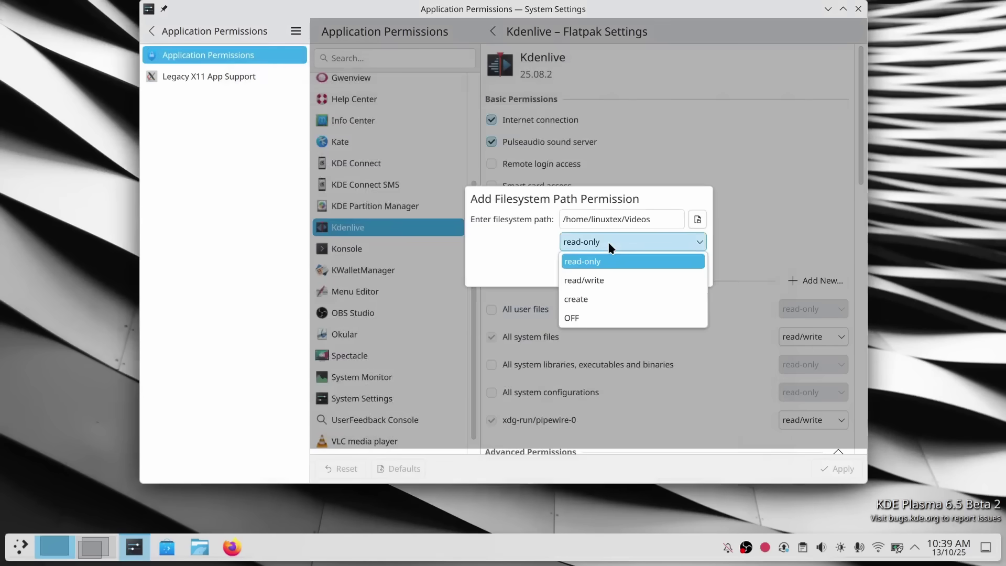
left_click(616, 282)
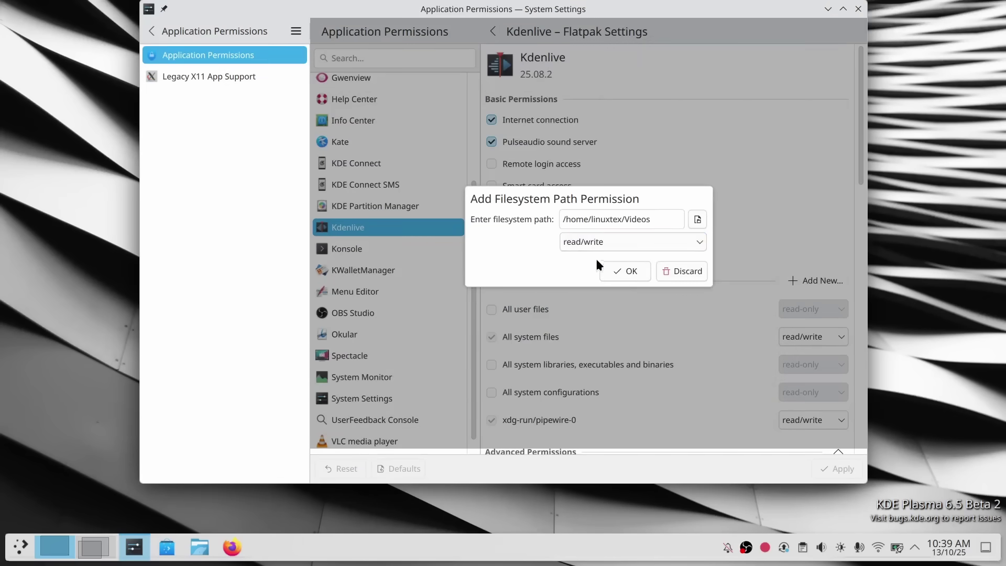
left_click(614, 270)
Step: Go back to Kdenlive's permissions page and apply the changed permissions
scroll(642, 292, "down", 2)
scroll(628, 262, "up", 2)
left_click(495, 38)
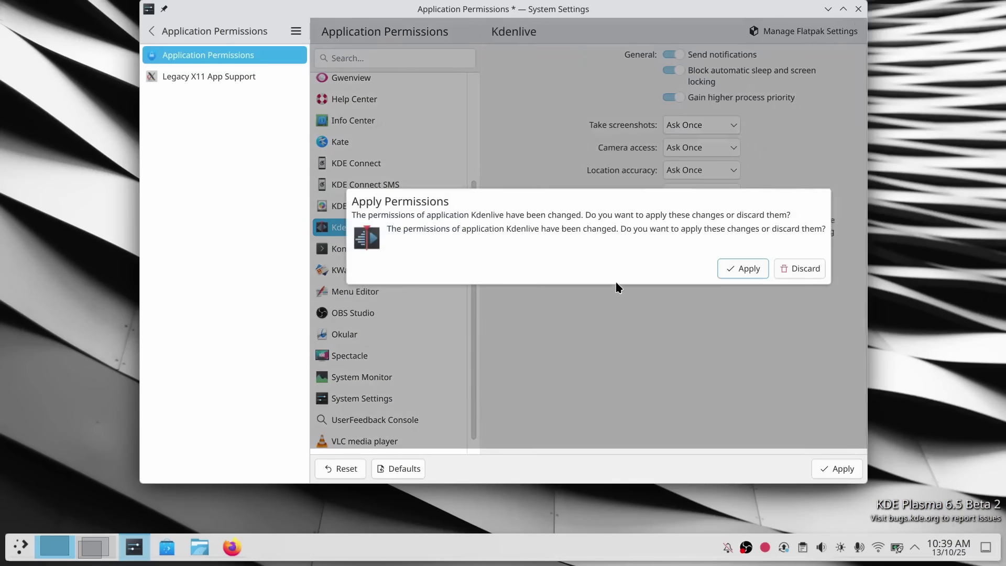
left_click(799, 277)
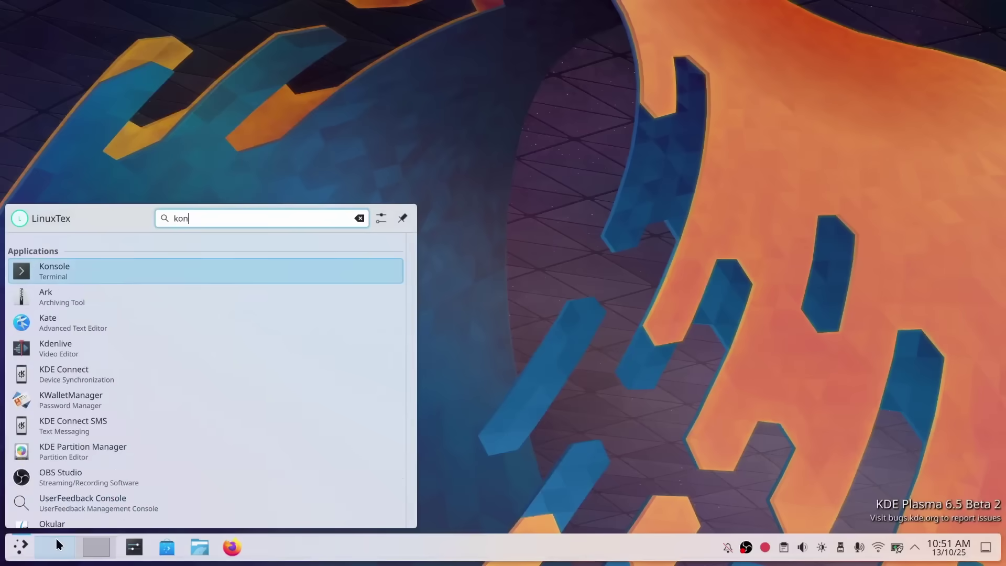
Step: Run echo $XDG_SESSION_TYPE in Konsole to check the session type
type("s")
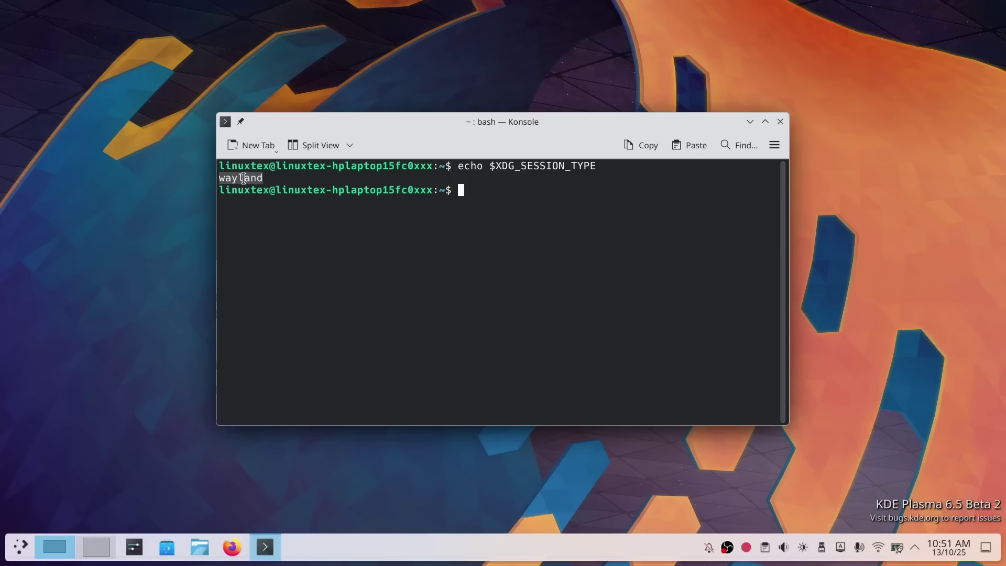
Step: Close Konsole, open Dolphin, and bring up the actions for big_buck_bunny_1080p_h264.mov
left_click(780, 121)
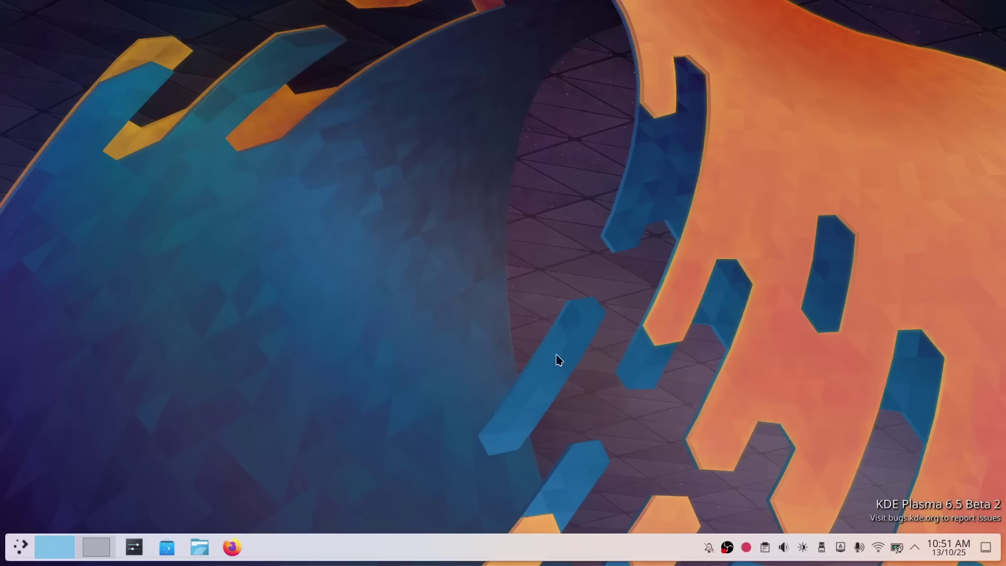
left_click(199, 548)
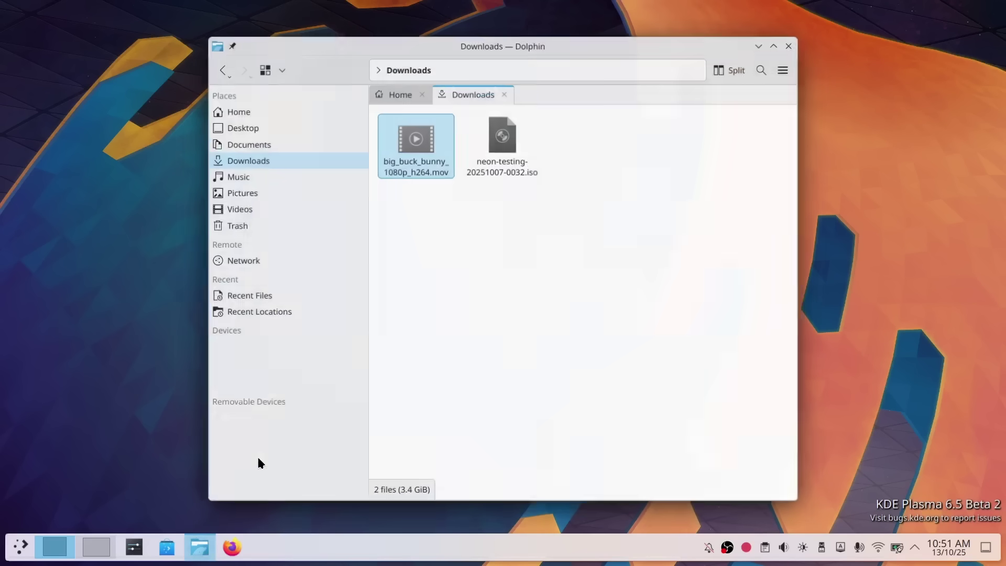
right_click(417, 142)
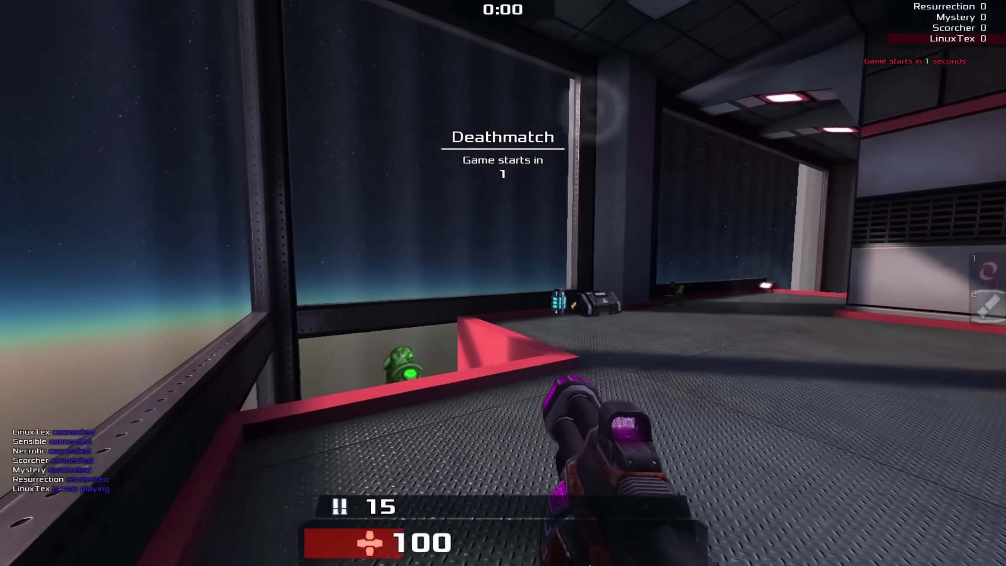
Step: Advance through the corridors and rooms, firing at the bots near the stairs
key("w")
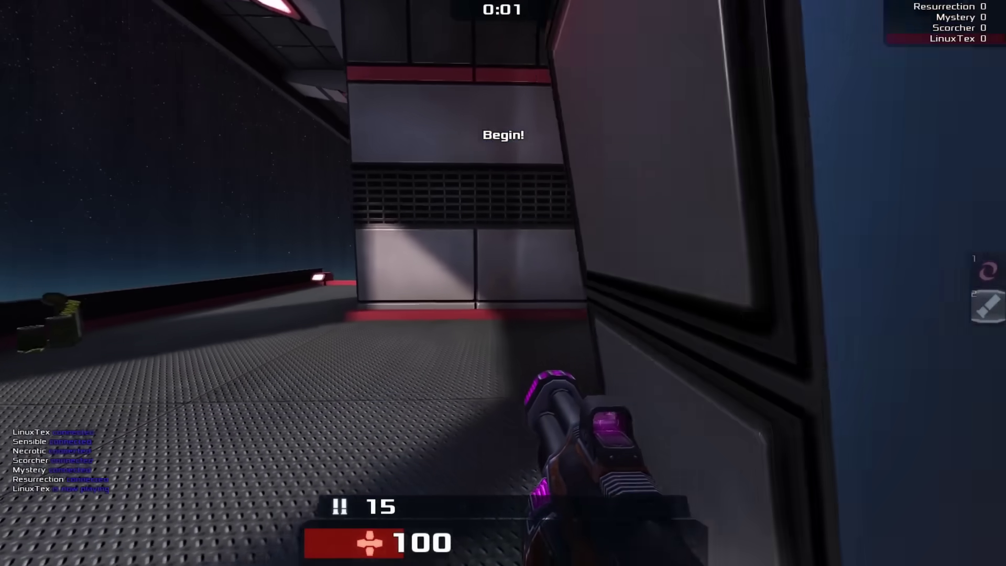
key("w")
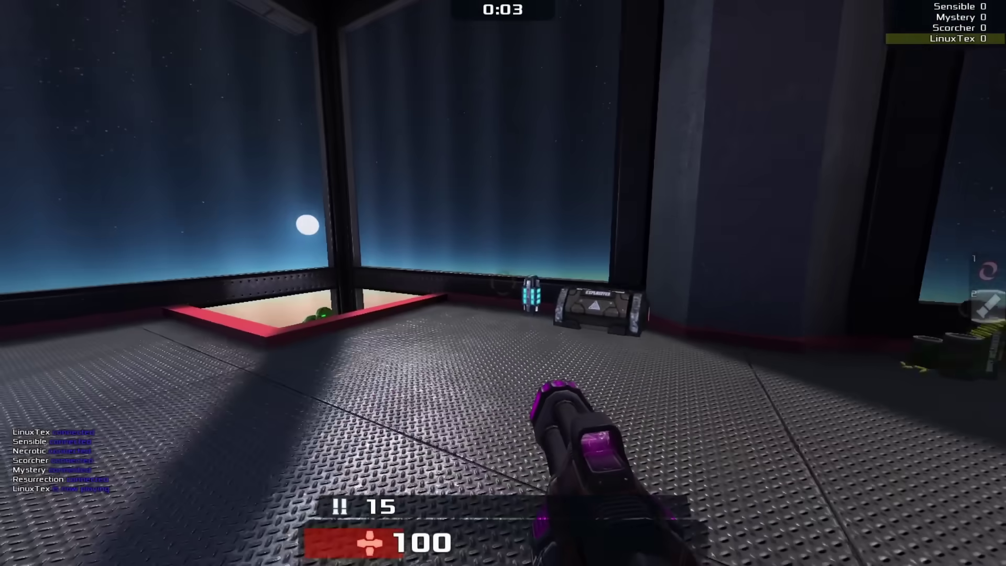
key("w")
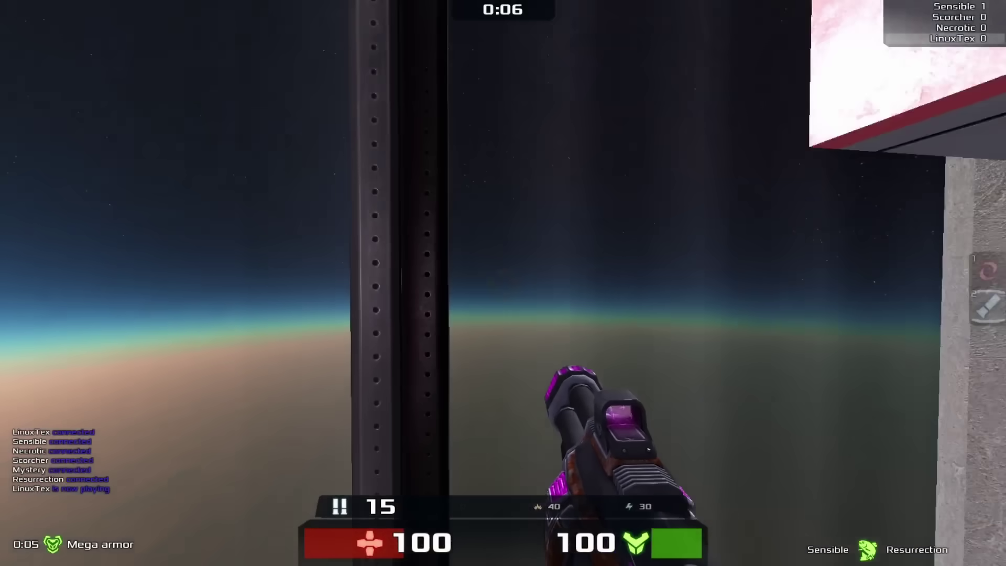
key("w")
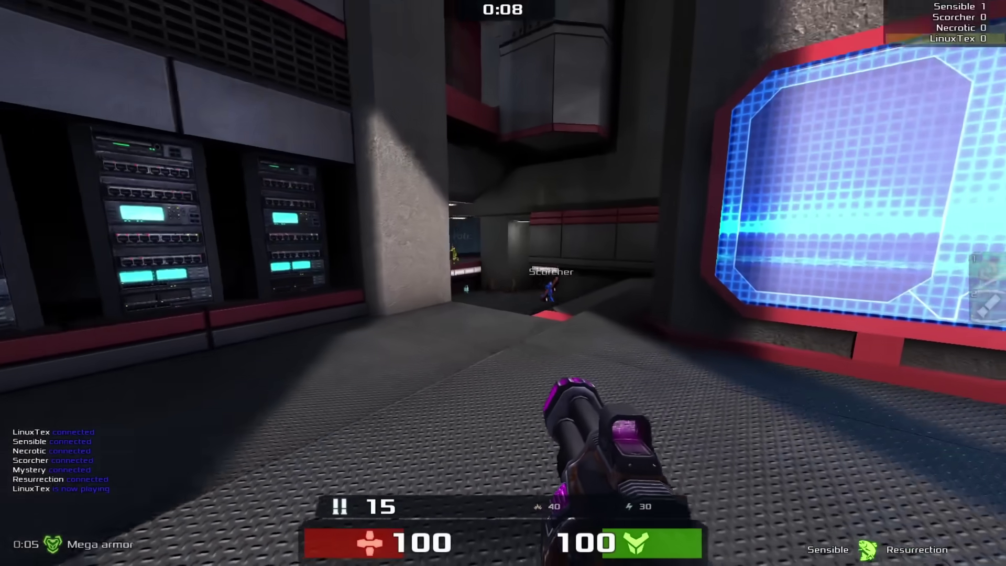
left_click(502, 282)
key("w")
left_click(503, 282)
left_click(503, 283)
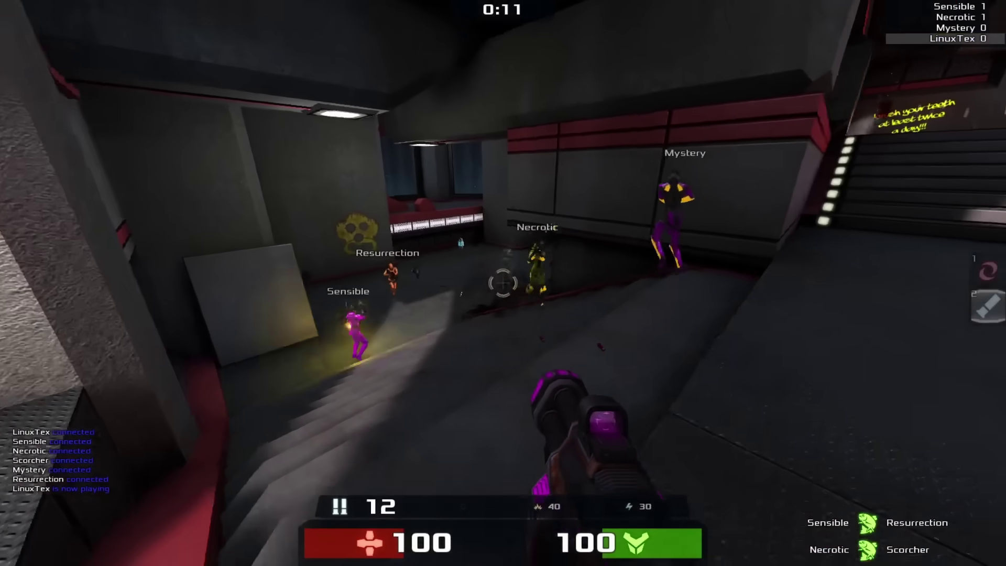
left_click(503, 282)
Step: Climb the stairs shooting Resurrection, take the red teleporter, and keep firing at opponents
key("w")
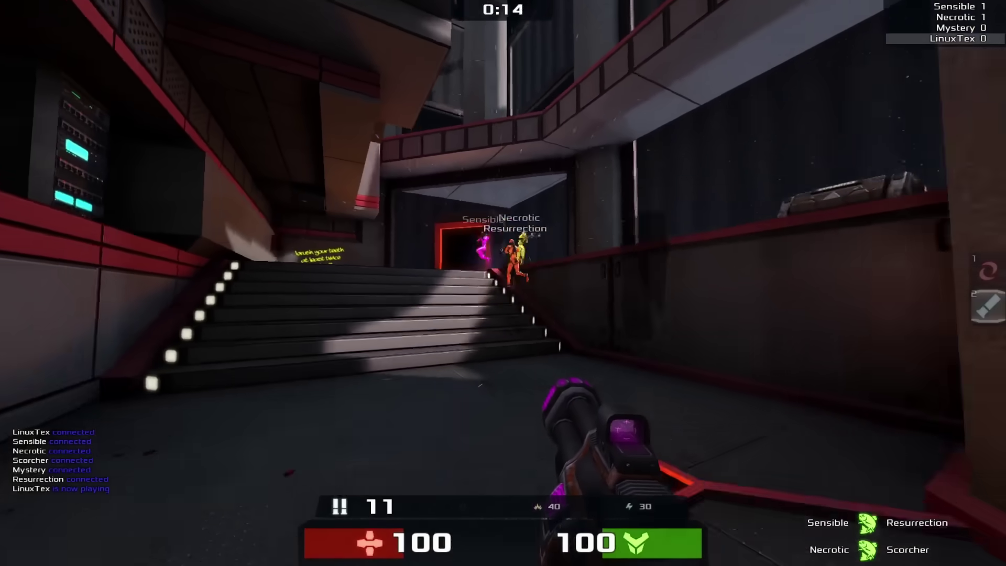
left_click(503, 283)
key("w")
left_click(503, 283)
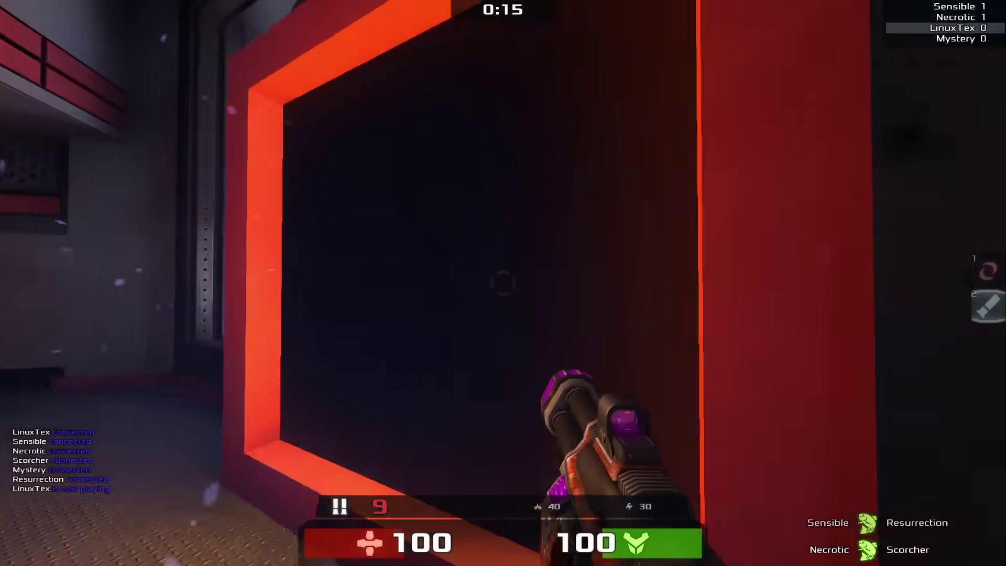
left_click(503, 283)
key("w")
left_click(503, 283)
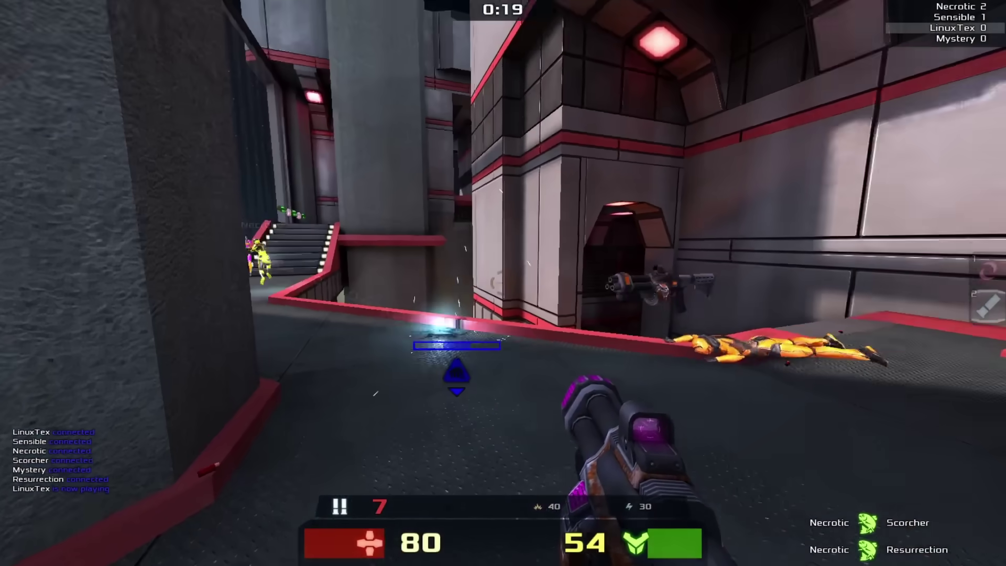
key("w")
left_click(503, 283)
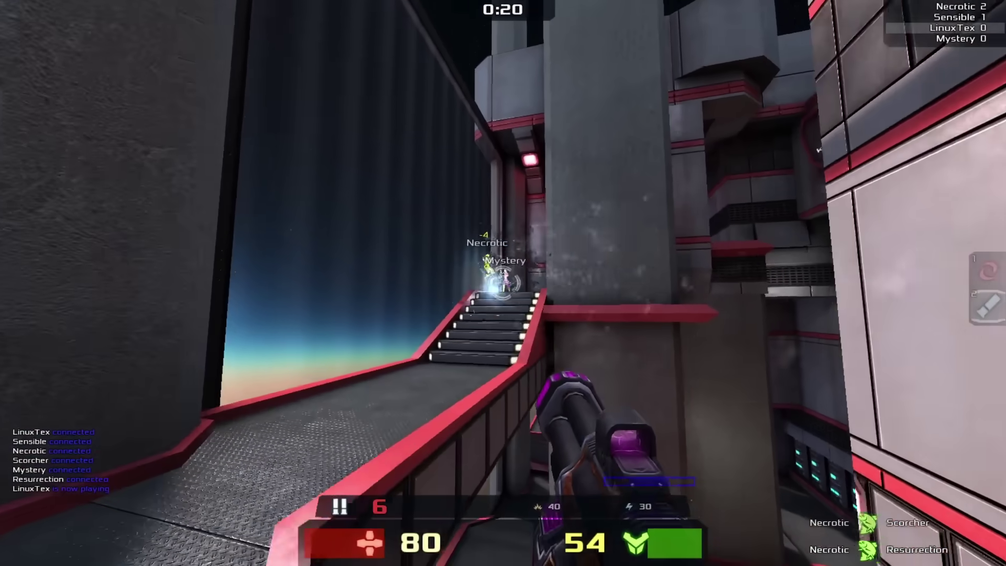
left_click(502, 282)
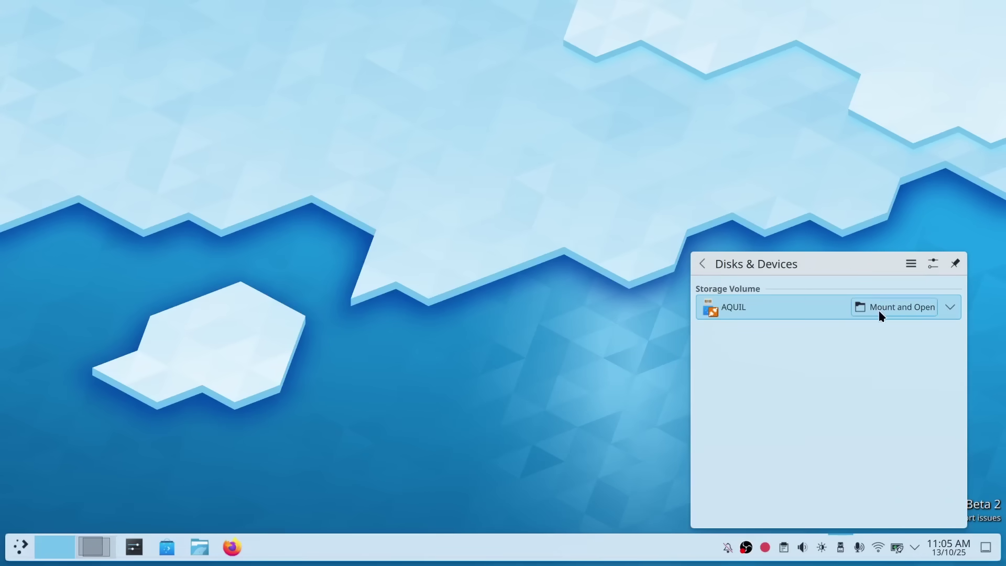
Step: Expand the AQUIL drive's extra actions in Disks & Devices, then dismiss the popup
left_click(733, 250)
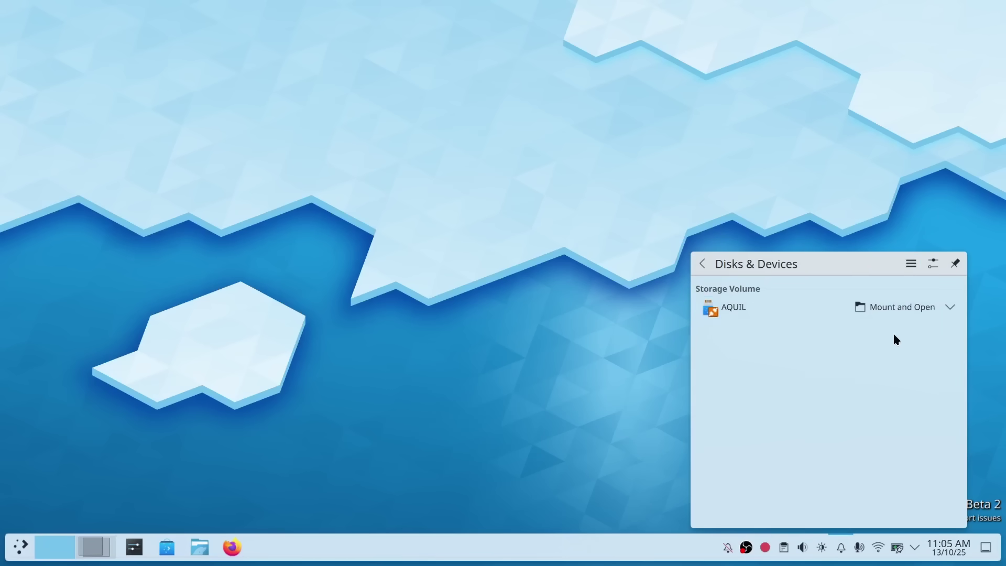
left_click(950, 310)
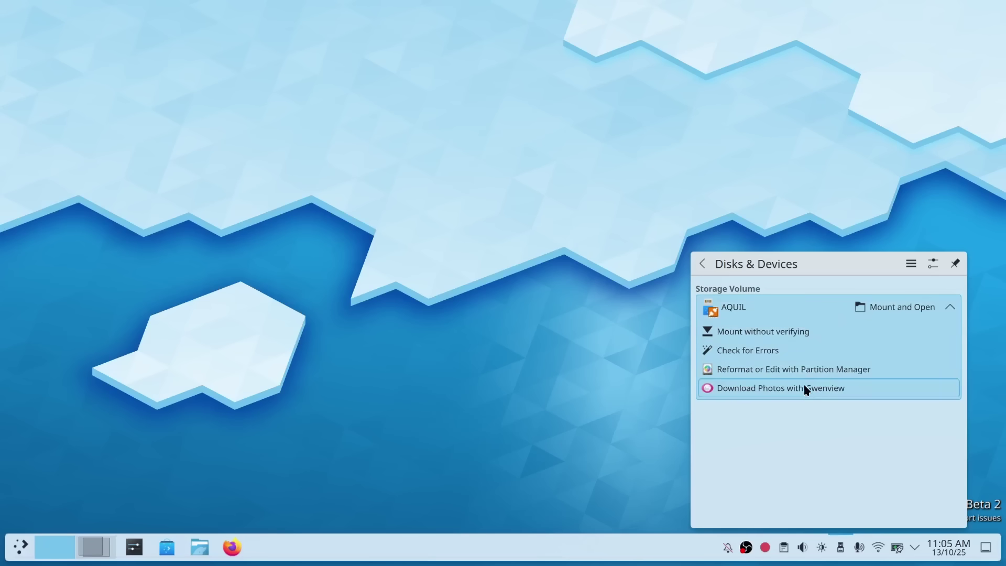
left_click(571, 363)
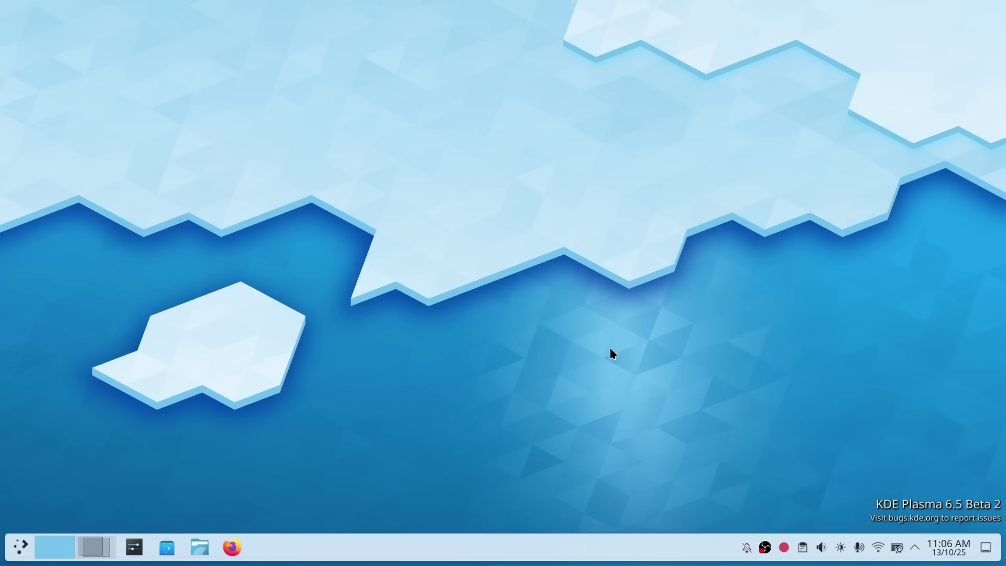
Step: Open the Kickoff application launcher and start browsing its app categories
left_click(20, 546)
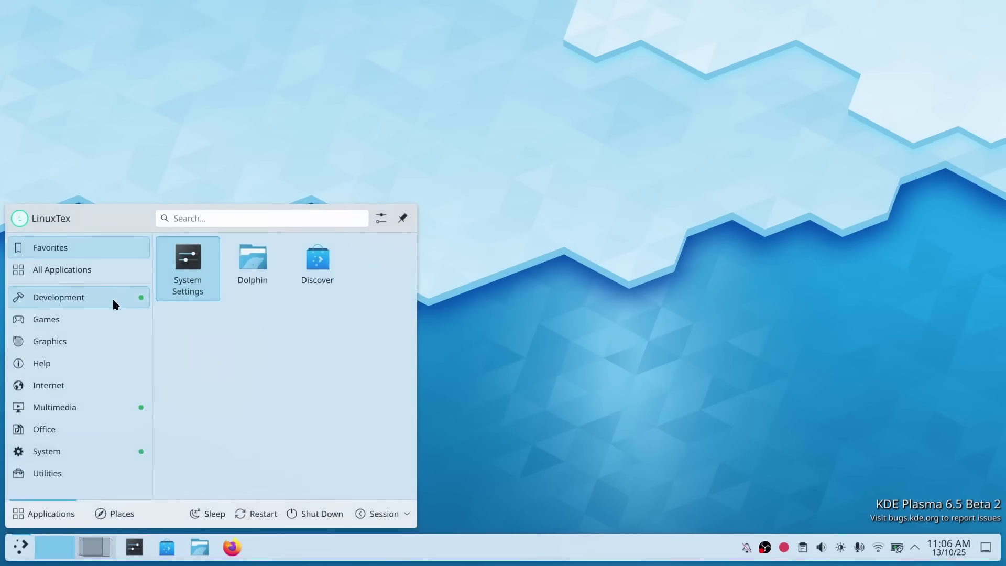
mouse_move(128, 404)
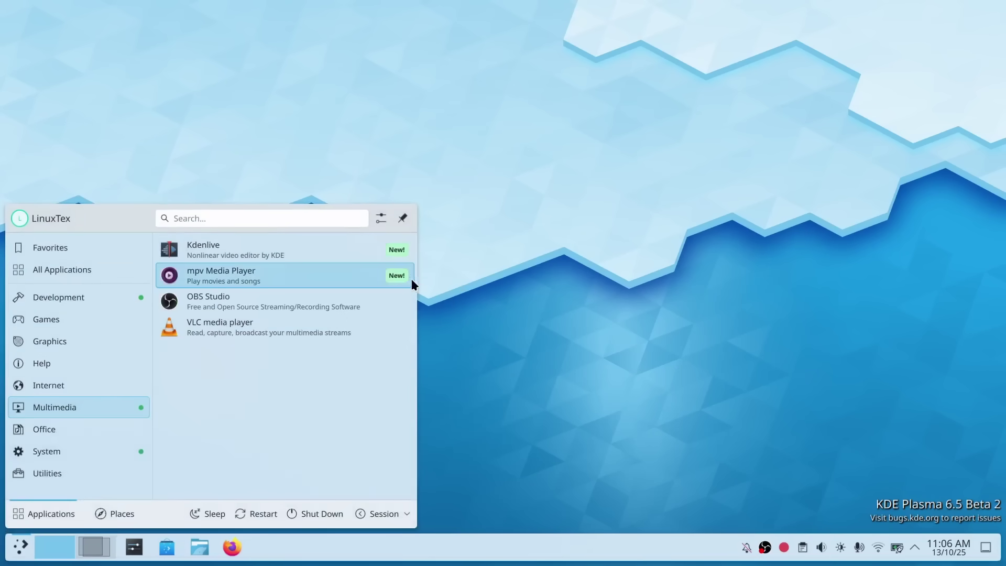
Step: Open System Settings at Accessibility's Color Blindness Correction page
mouse_move(130, 297)
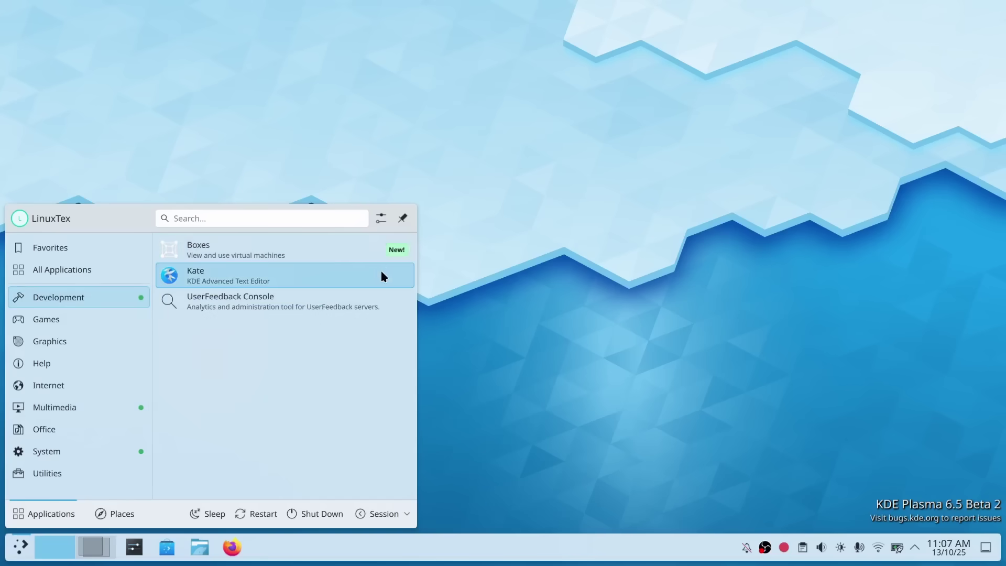
mouse_move(119, 451)
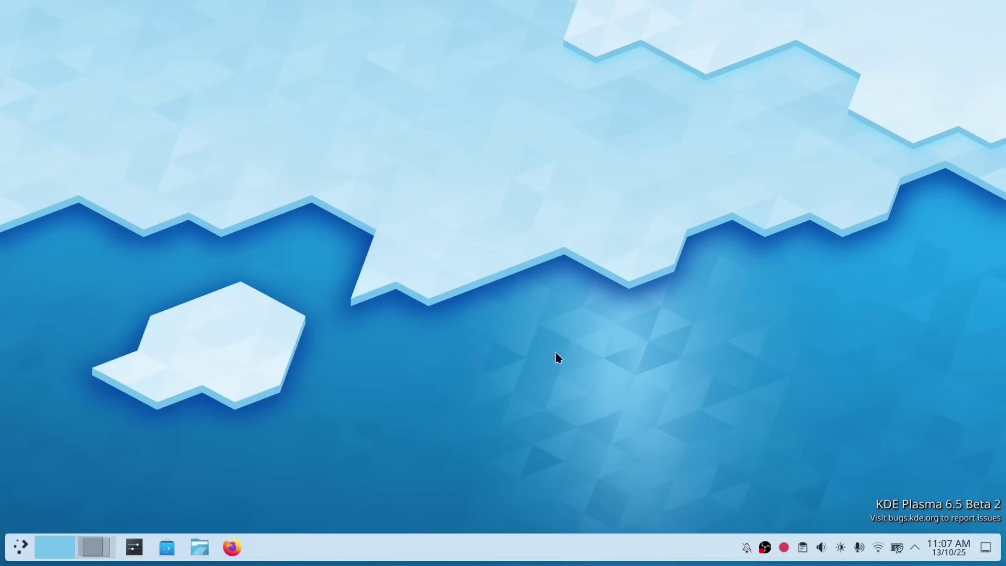
left_click(134, 547)
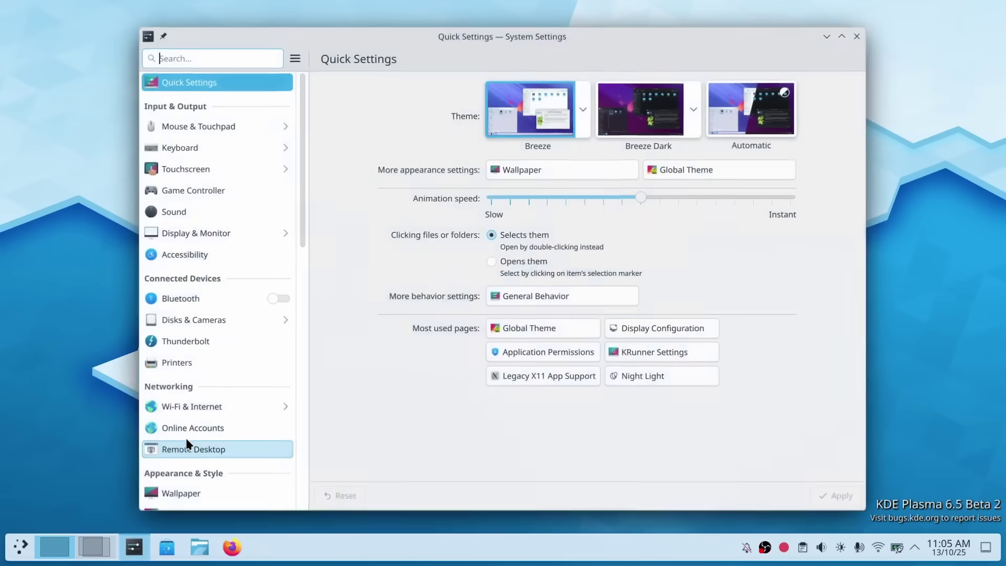
left_click(232, 255)
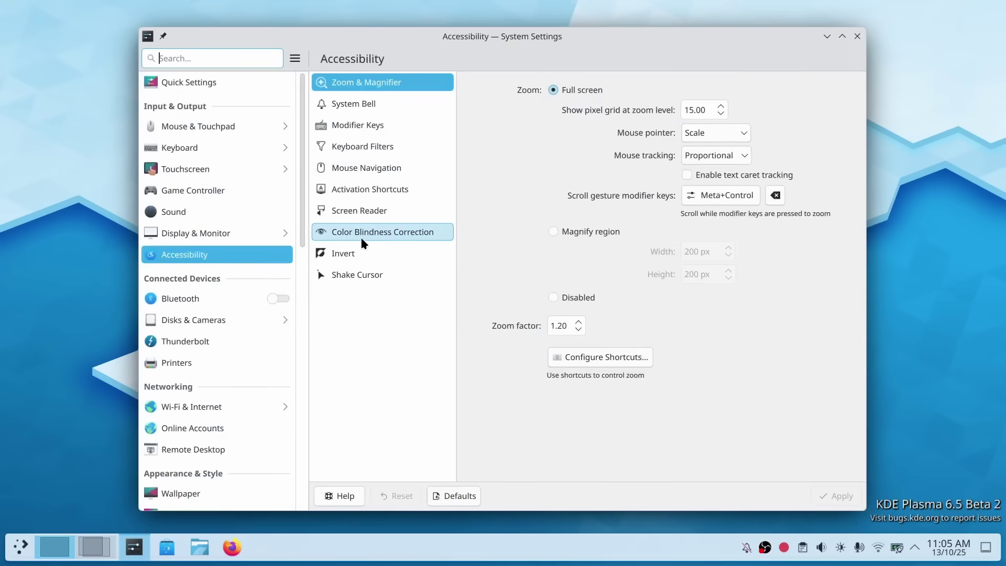
left_click(393, 231)
Step: Enable colour blindness correction, try Protanopia, then apply Deuteranopia mode
left_click(659, 90)
left_click(698, 109)
left_click(719, 127)
left_click(724, 113)
left_click(719, 147)
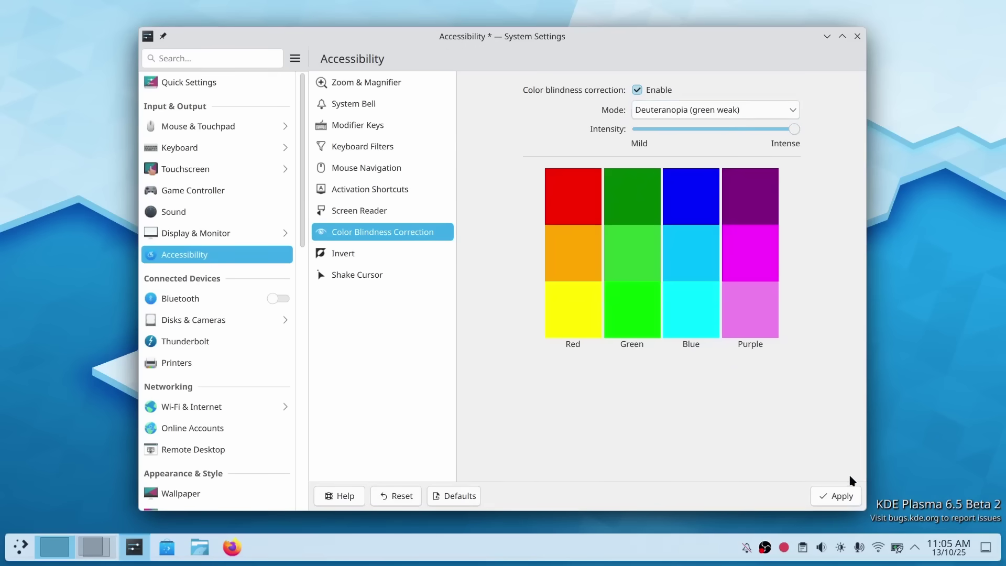
left_click(854, 499)
Step: Apply Tritanopia, then Protanopia, switch correction off with Super+Ctrl+C, and open Zoom & Magnifier
left_click(717, 110)
left_click(707, 164)
left_click(840, 497)
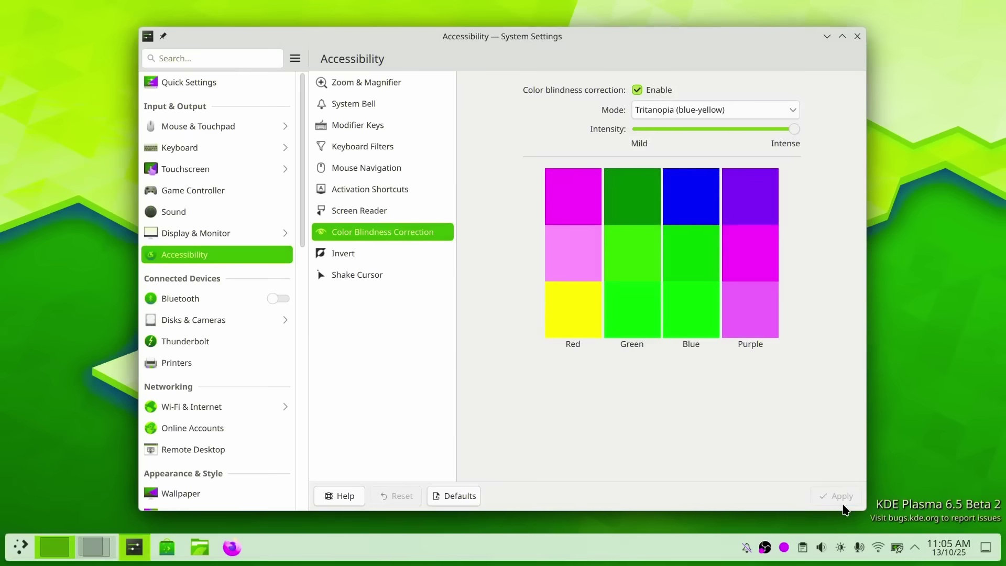
left_click(677, 117)
left_click(682, 132)
left_click(837, 495)
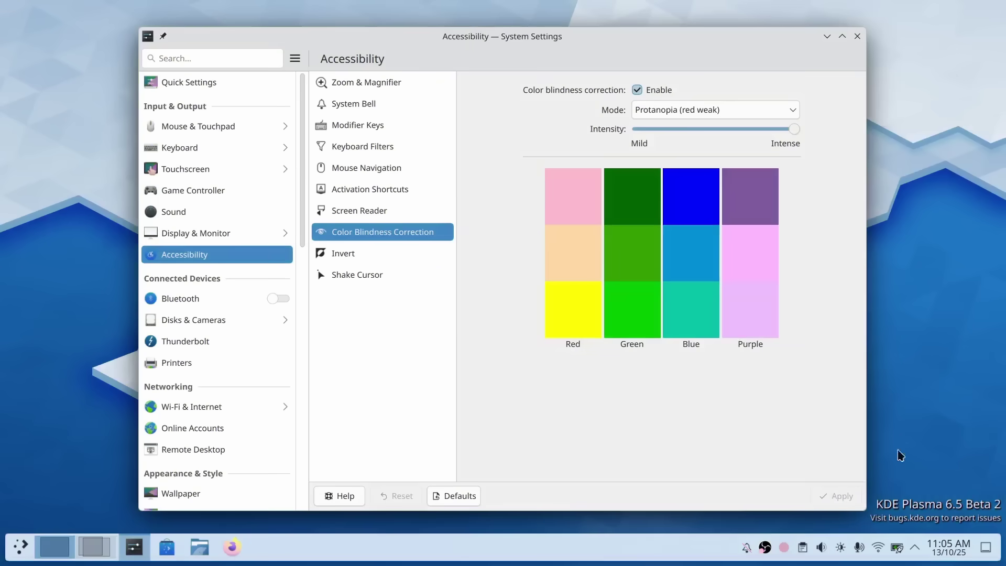
key("super+ctrl+c")
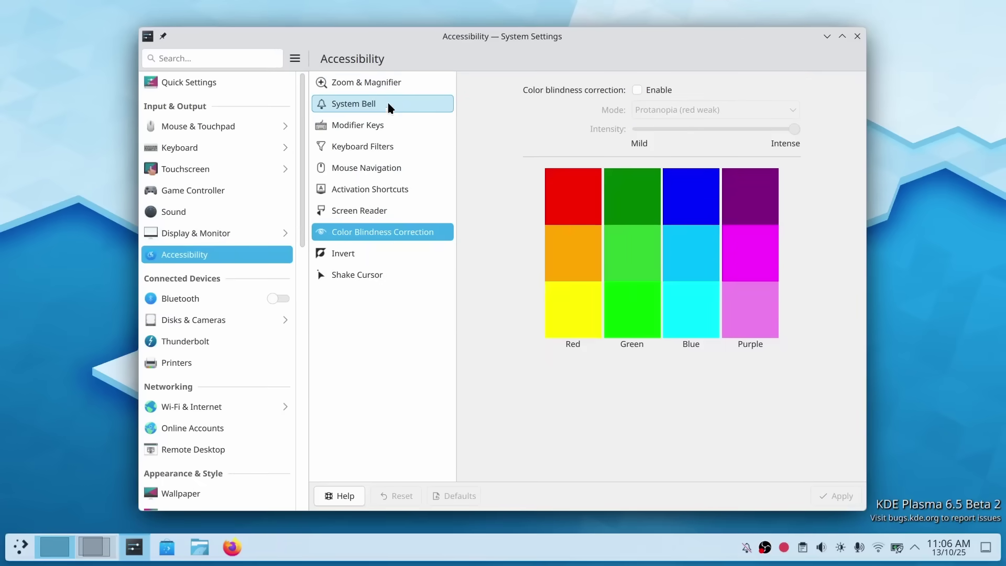
left_click(388, 82)
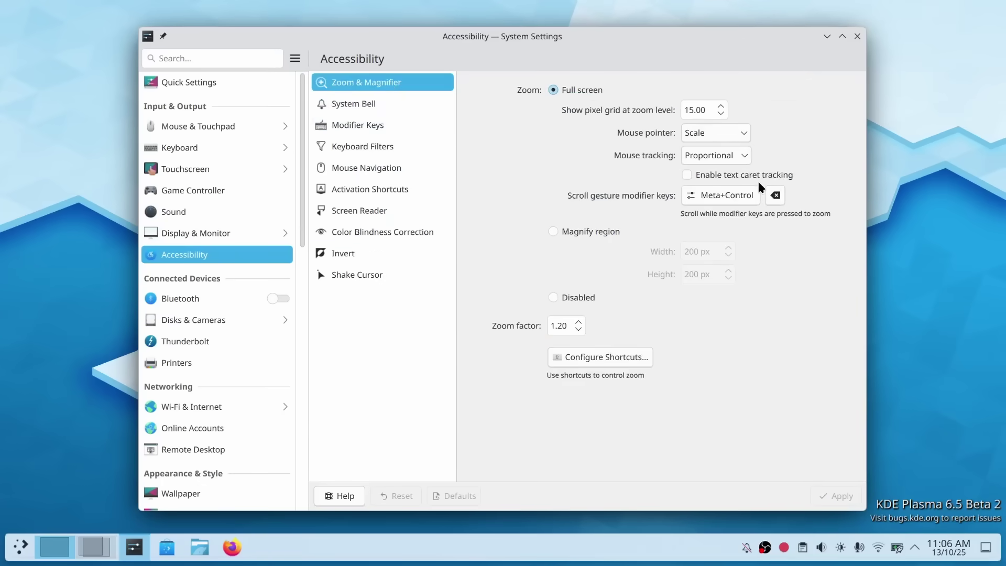
Step: Zoom in, enable text caret tracking for full-screen zoom, apply it, and type test text
scroll(756, 180, "up", 3)
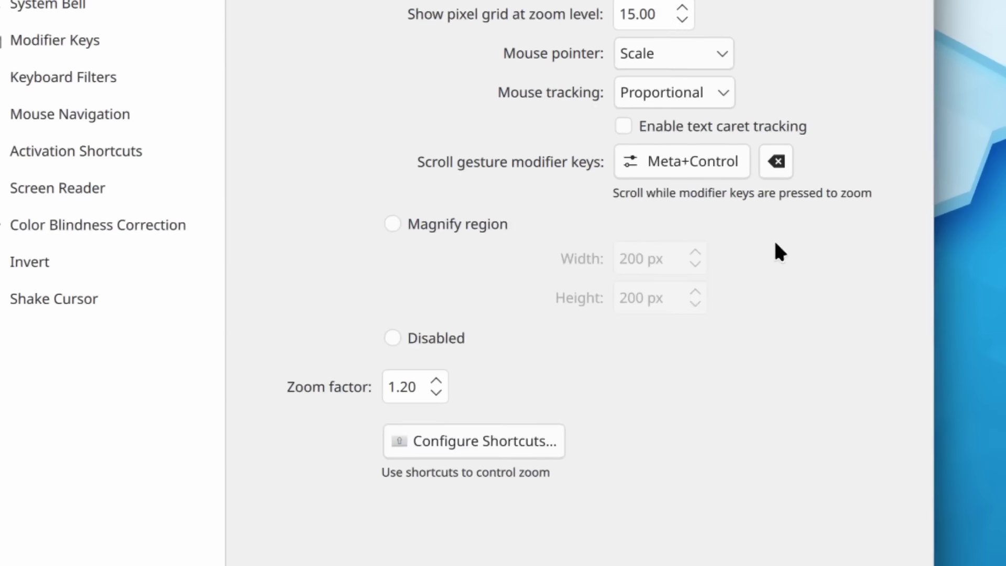
left_click(719, 127)
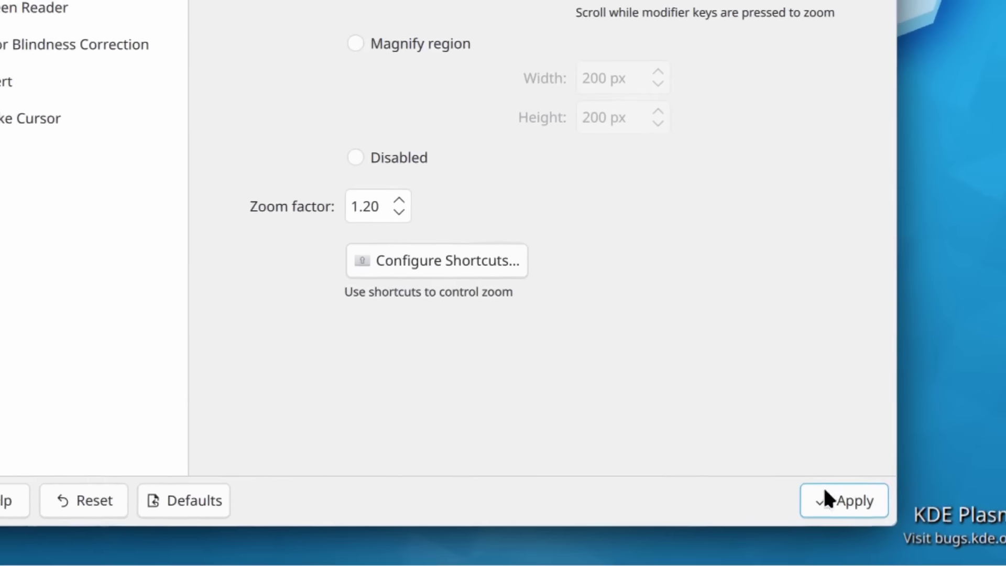
left_click(837, 495)
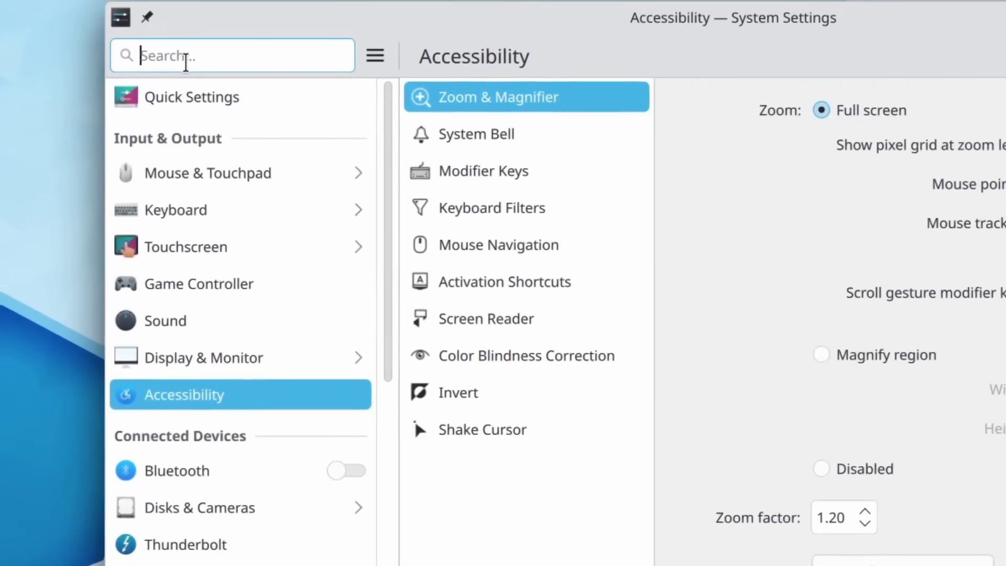
type("fgfdgfdgdfgfdgfg")
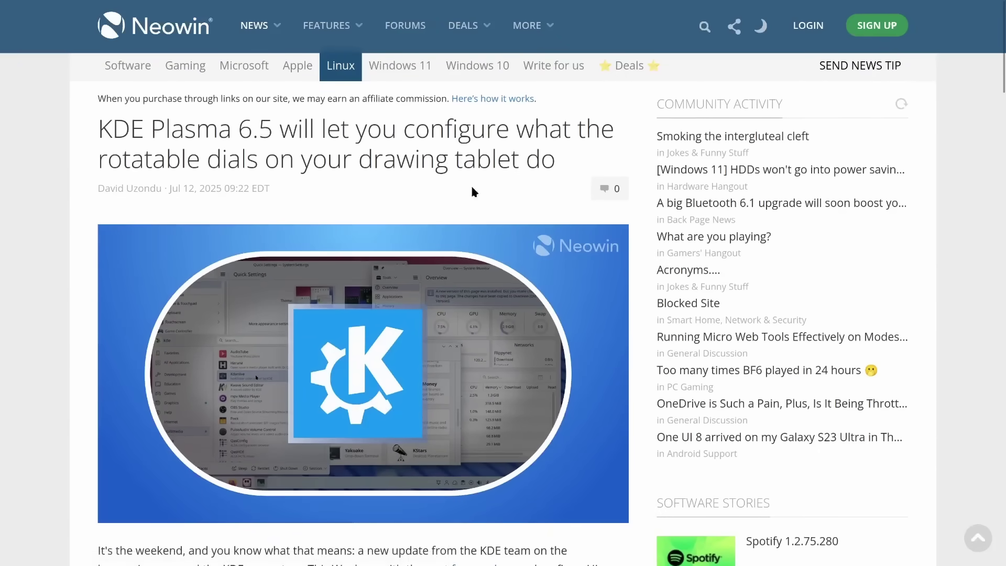
scroll(327, 149, "down", 6)
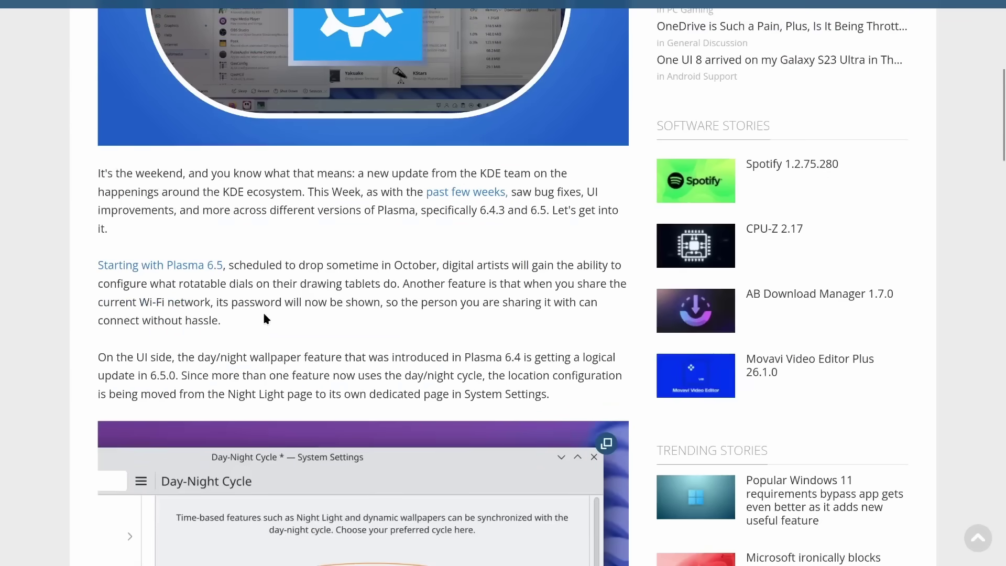
scroll(265, 316, "down", 2)
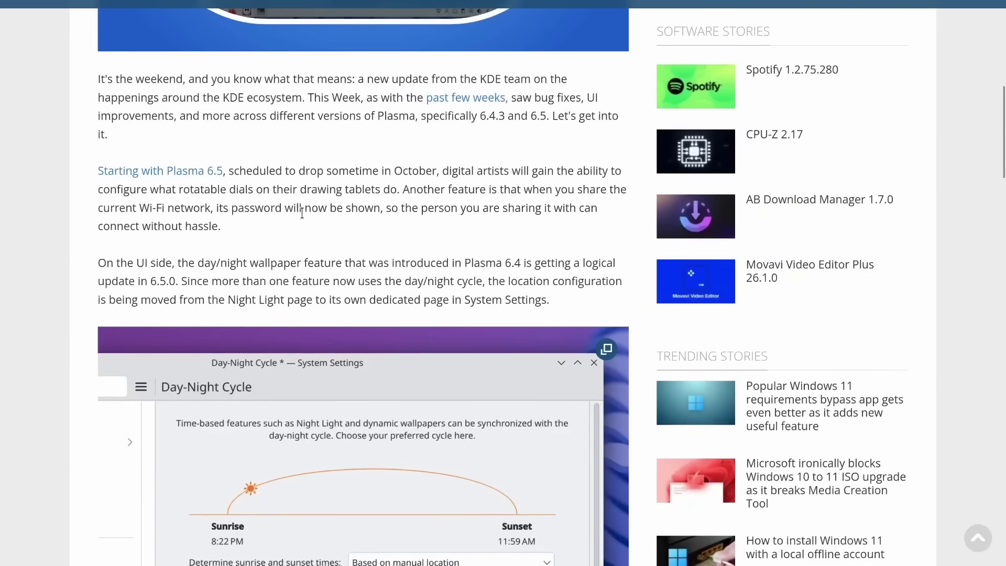
scroll(302, 213, "up", 2)
scroll(367, 225, "down", 13)
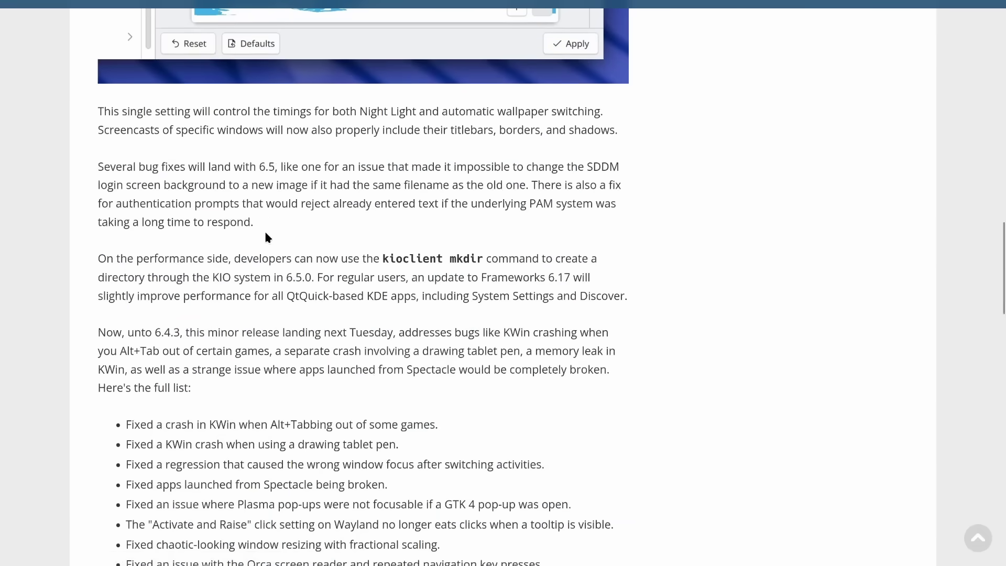
scroll(266, 234, "up", 15)
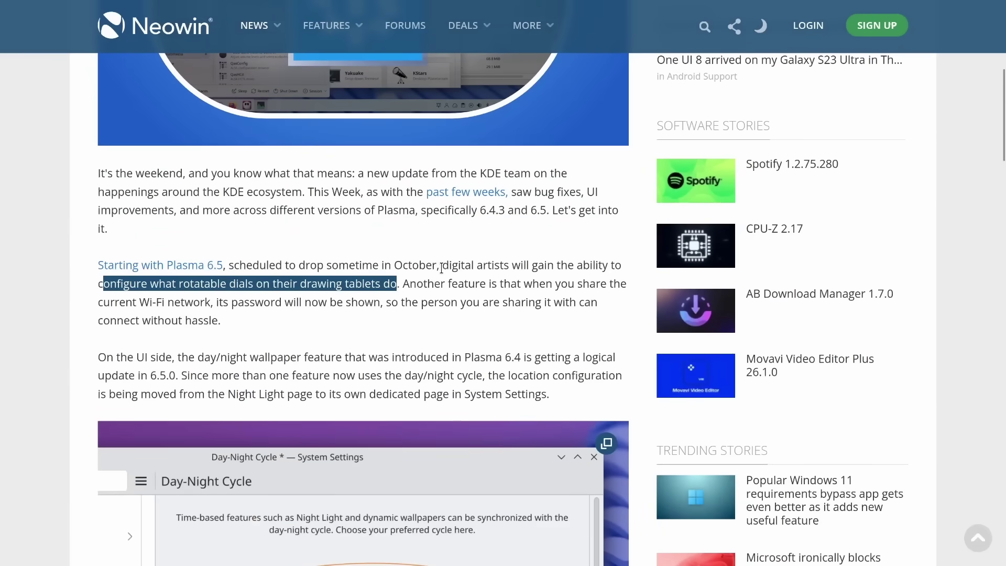
left_click_drag(441, 266, 514, 265)
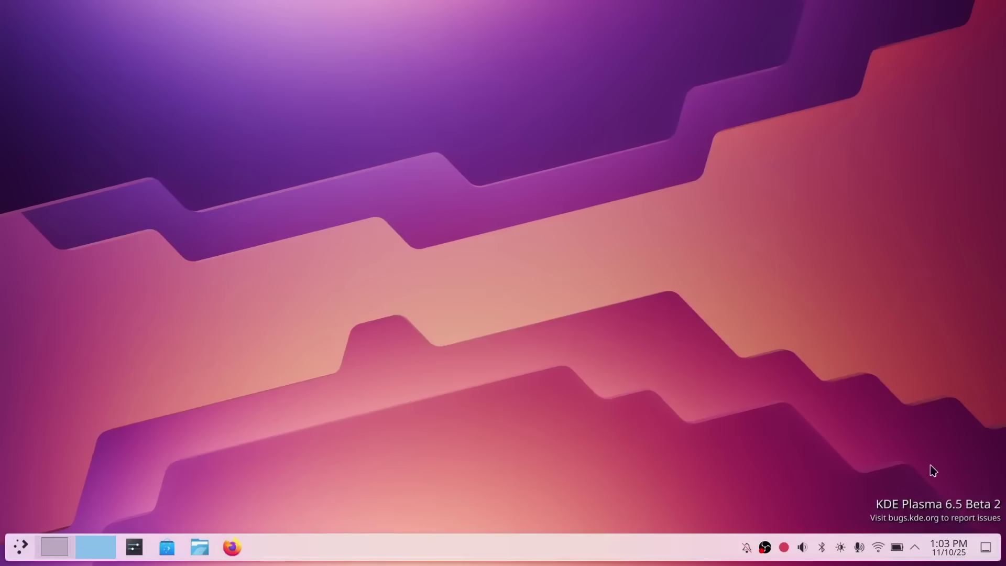
Step: From the system tray, view the Display Configuration panel, then the power and battery panel
left_click(915, 547)
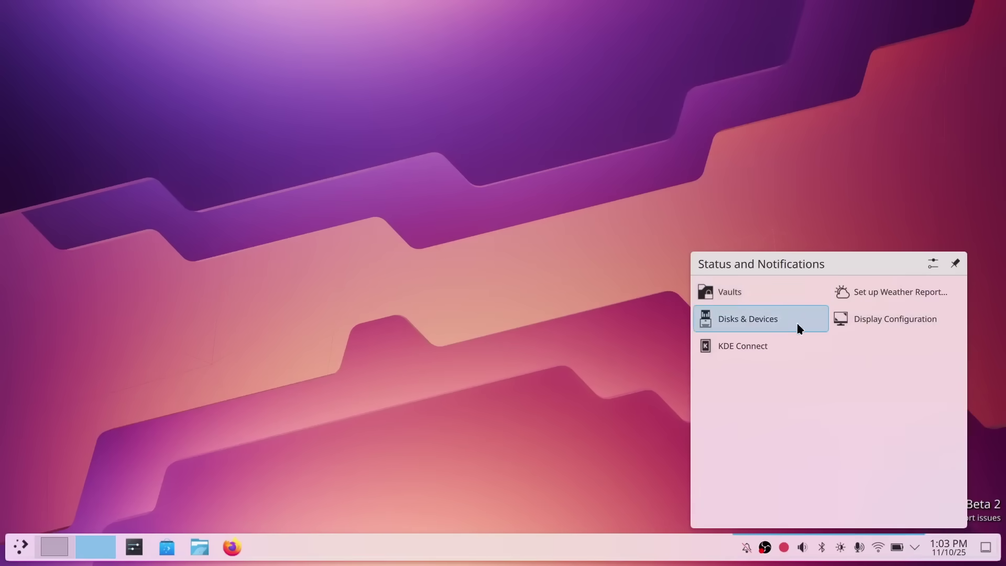
left_click(874, 320)
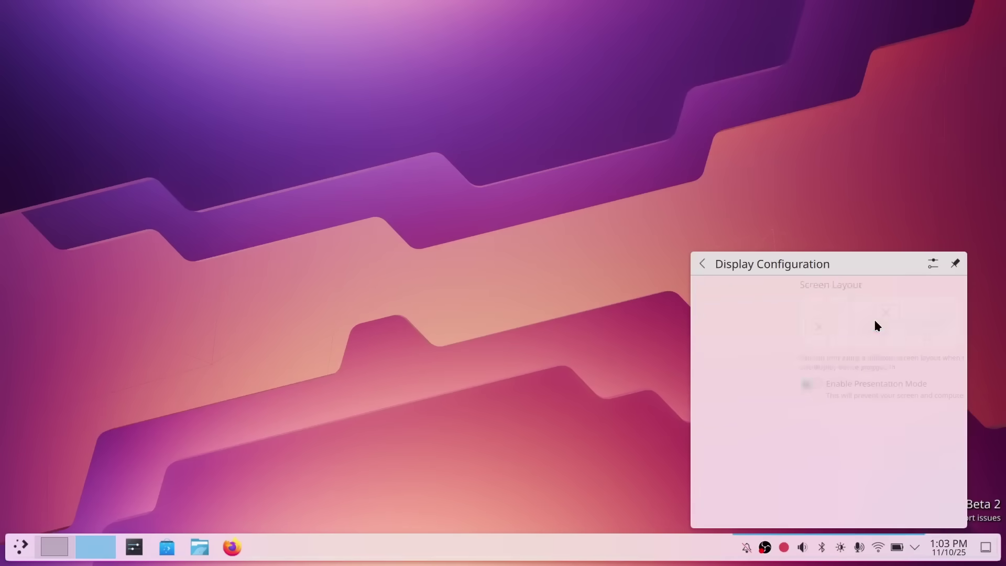
left_click(701, 264)
left_click(914, 545)
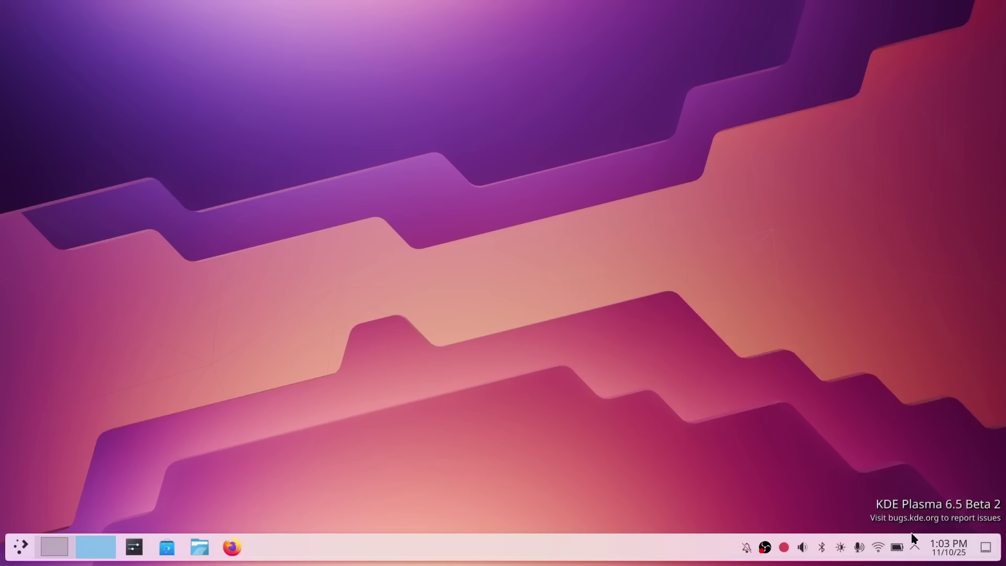
left_click(897, 547)
left_click(898, 550)
left_click(898, 550)
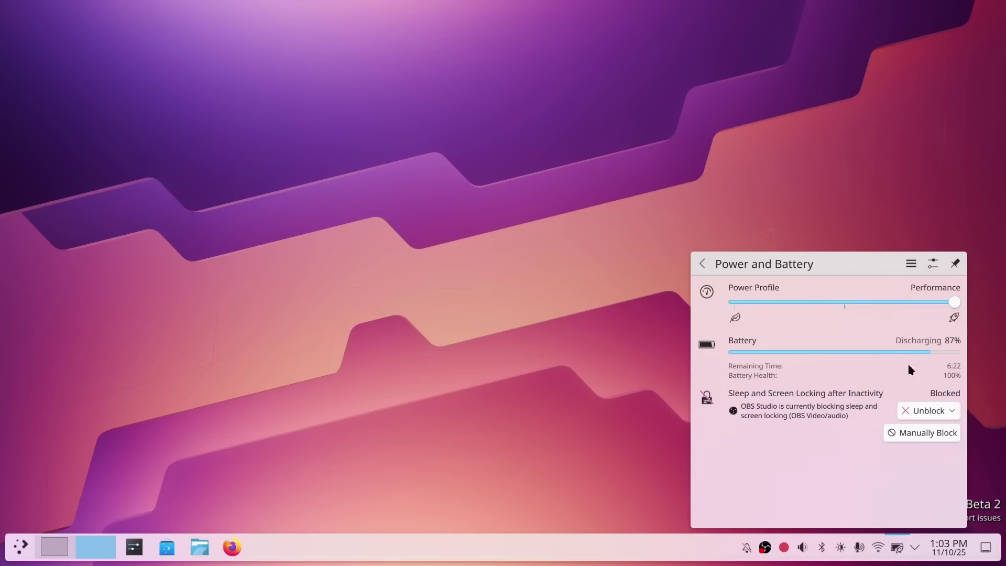
key("Escape")
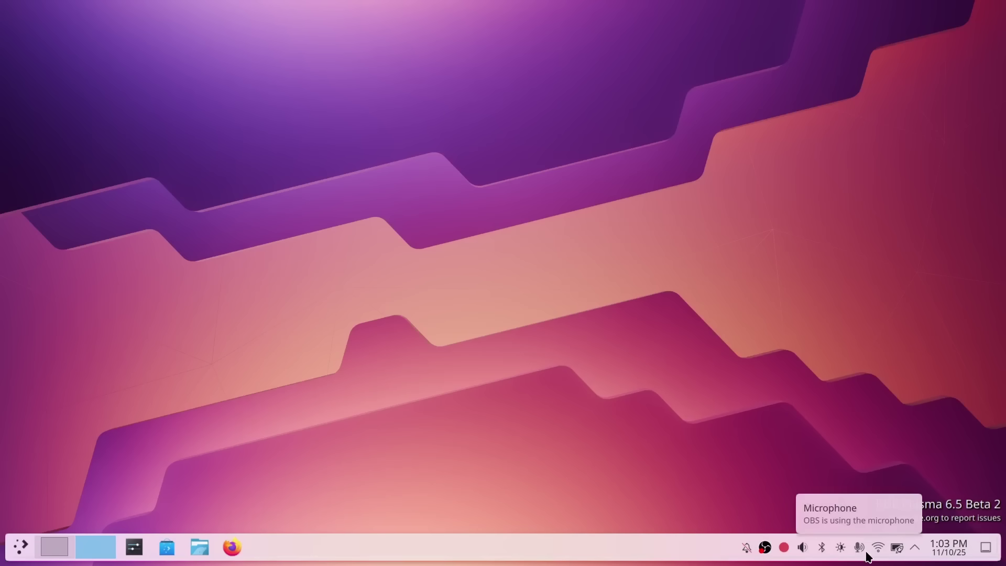
Step: Mute the microphone and look through the brightness, Bluetooth and volume panels, closing each
middle_click(865, 554)
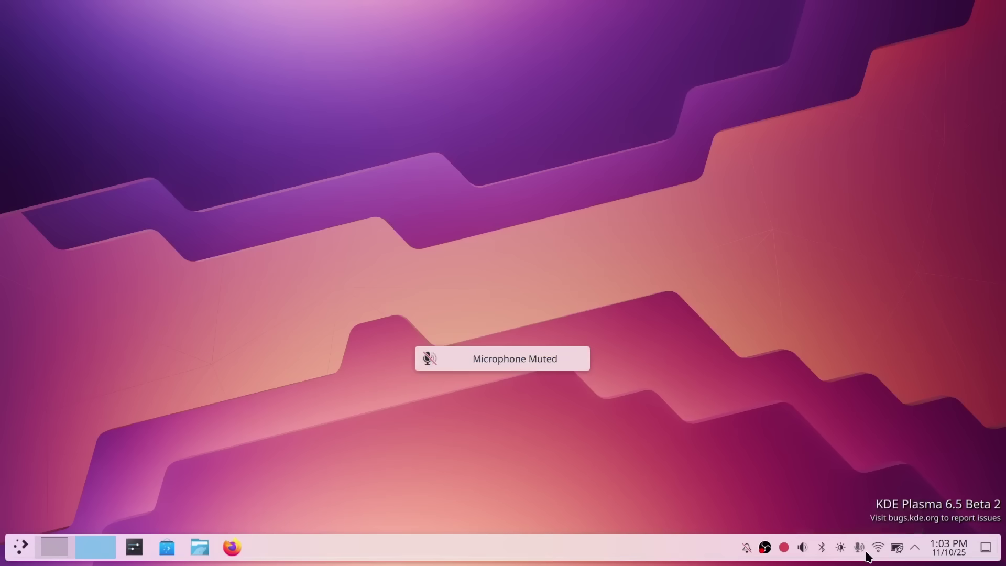
left_click(839, 556)
left_click(822, 551)
left_click(824, 555)
left_click(804, 551)
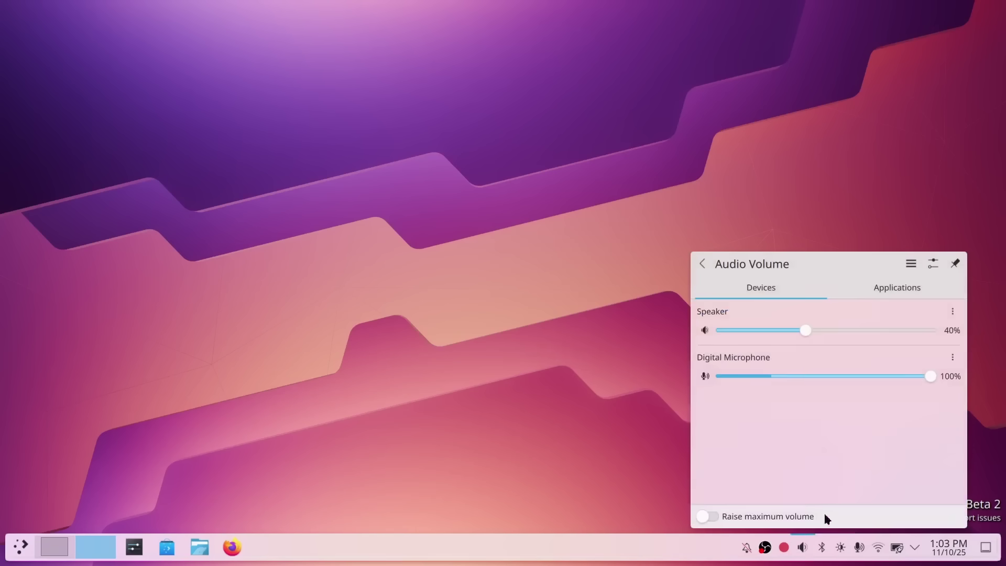
left_click(787, 177)
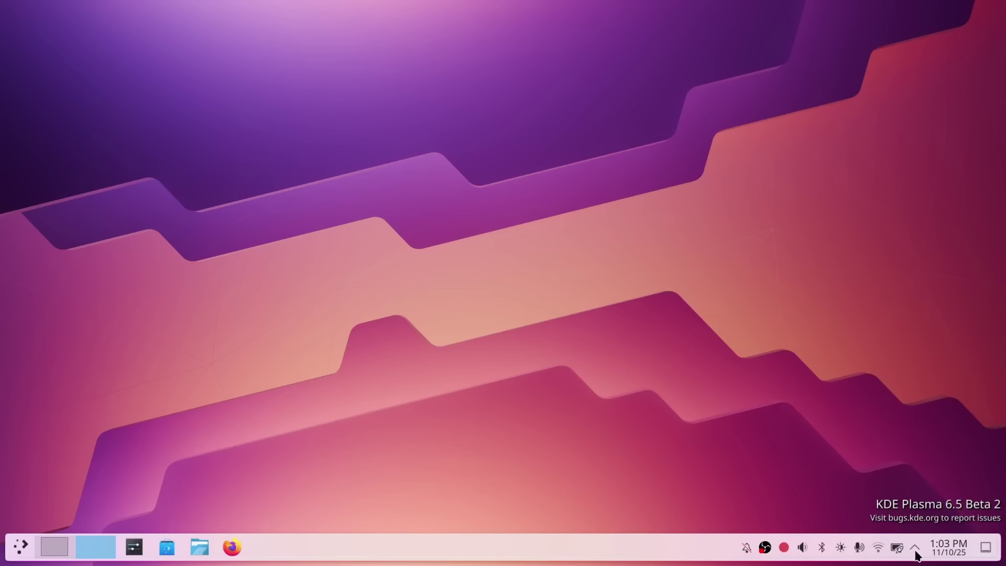
left_click(915, 549)
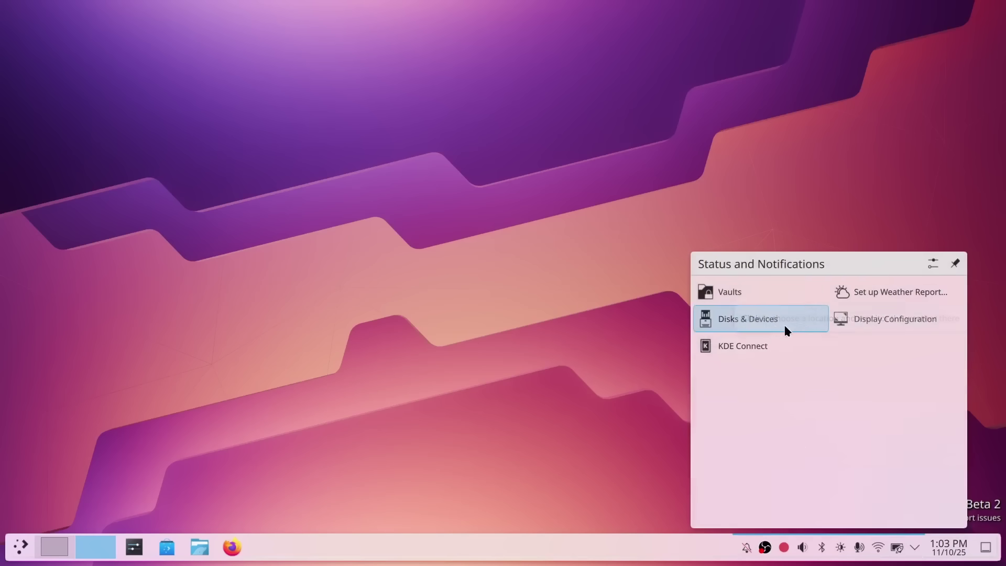
left_click(787, 180)
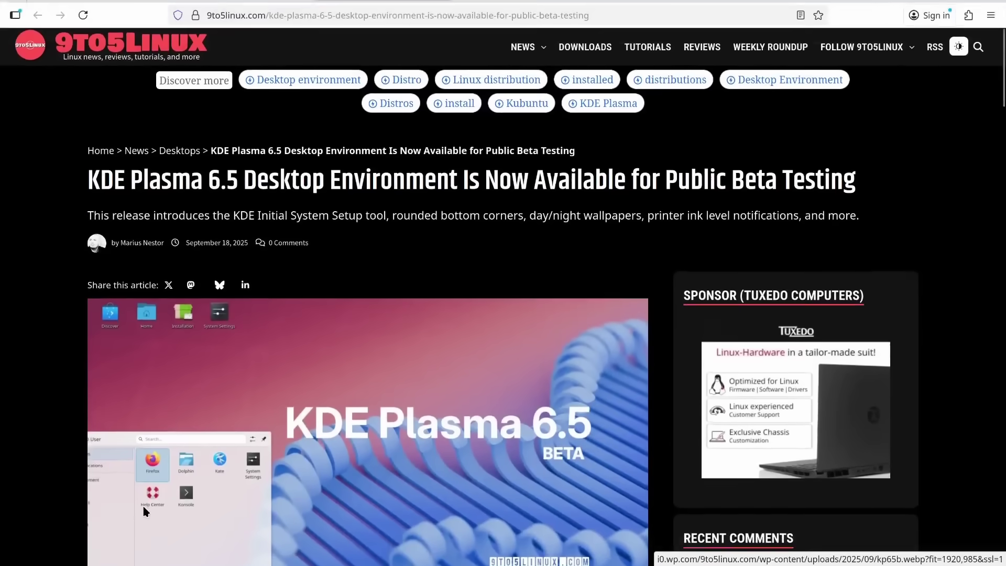
Step: Highlight the article headline, feature subtitle, and phrases about laptops shipping Plasma and brand-new computers
scroll(142, 504, "down", 1)
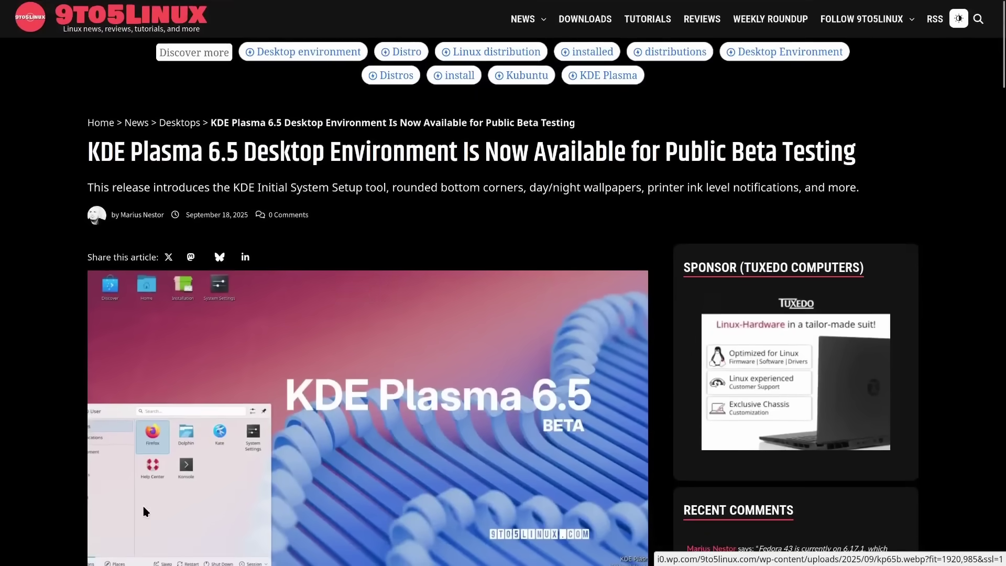
triple_click(490, 149)
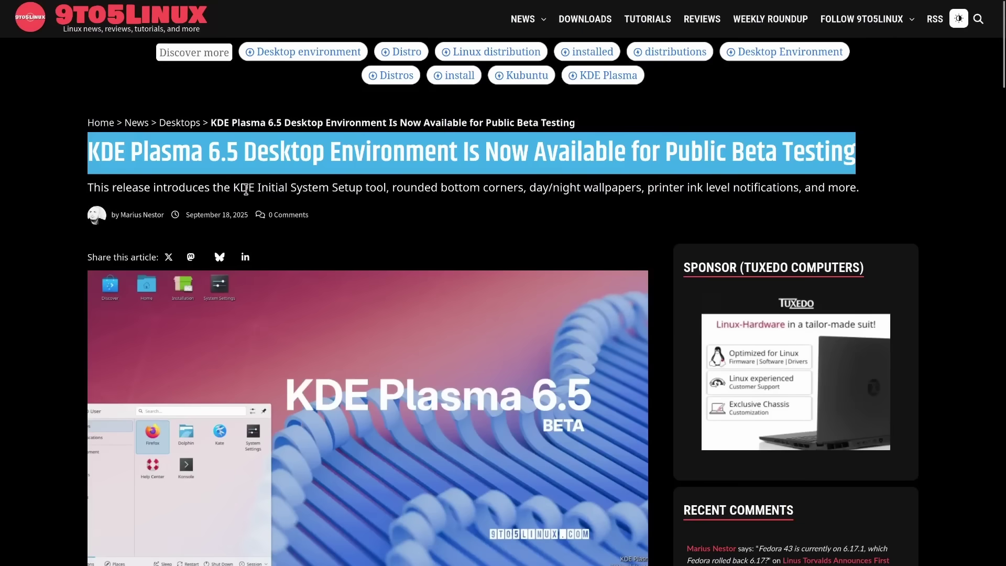
left_click_drag(235, 188, 385, 192)
scroll(284, 212, "down", 8)
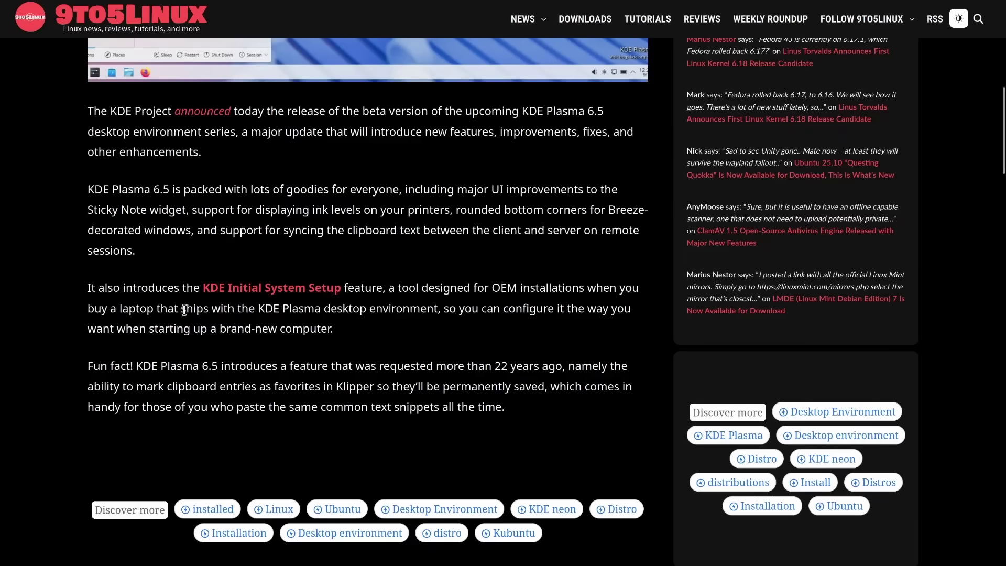
left_click_drag(184, 309, 418, 306)
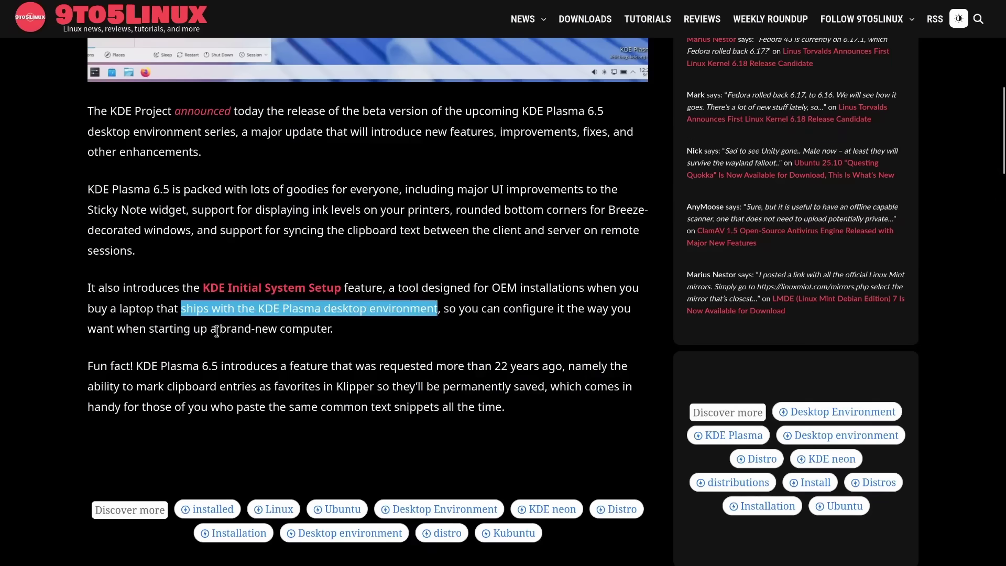
left_click_drag(216, 331, 356, 335)
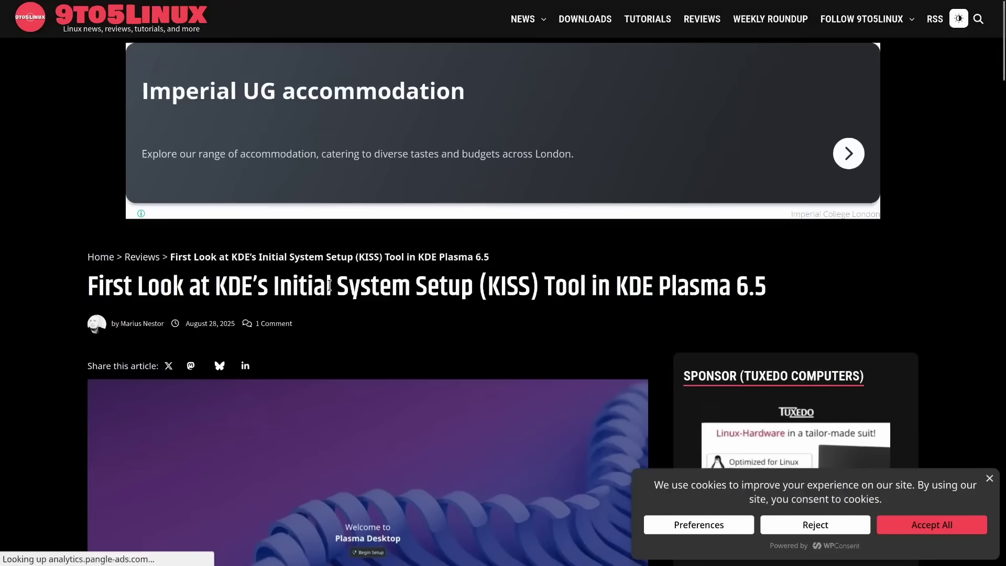
Step: Accept the site's cookies and highlight the opening of the KDE Project quote
triple_click(336, 285)
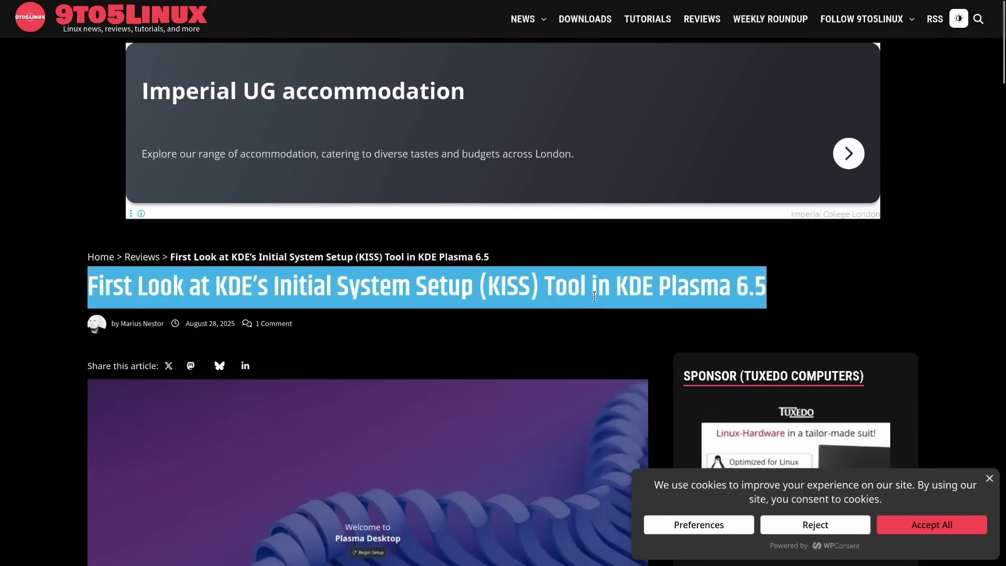
left_click(328, 359)
scroll(429, 456, "down", 6)
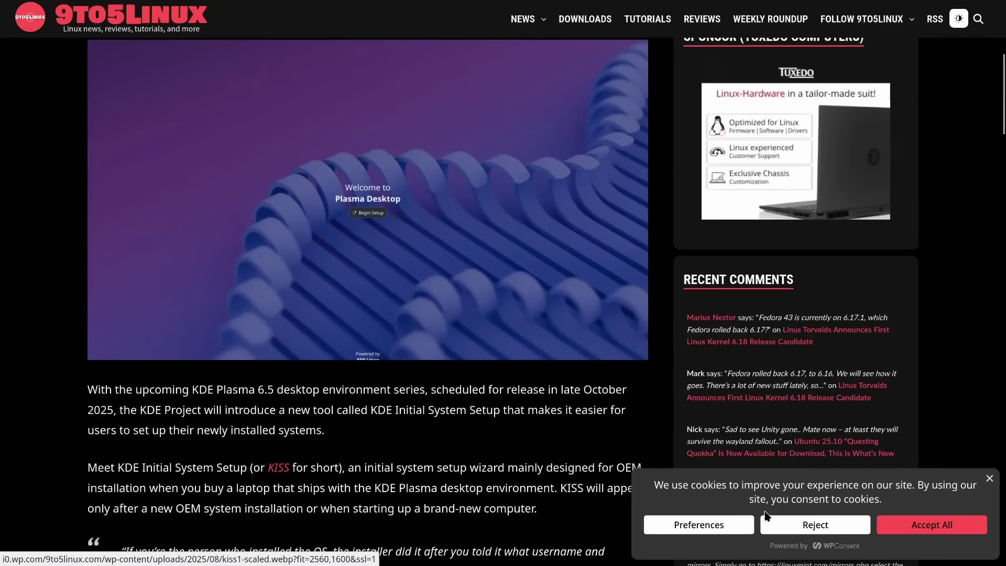
left_click(932, 525)
scroll(166, 429, "down", 1)
scroll(166, 428, "down", 3)
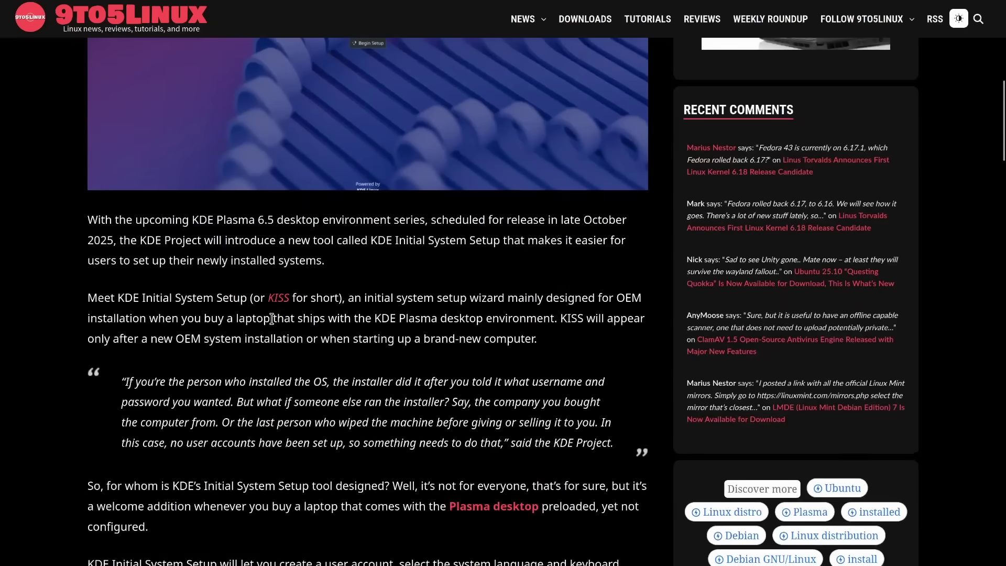
scroll(272, 319, "down", 2)
left_click_drag(125, 298, 519, 338)
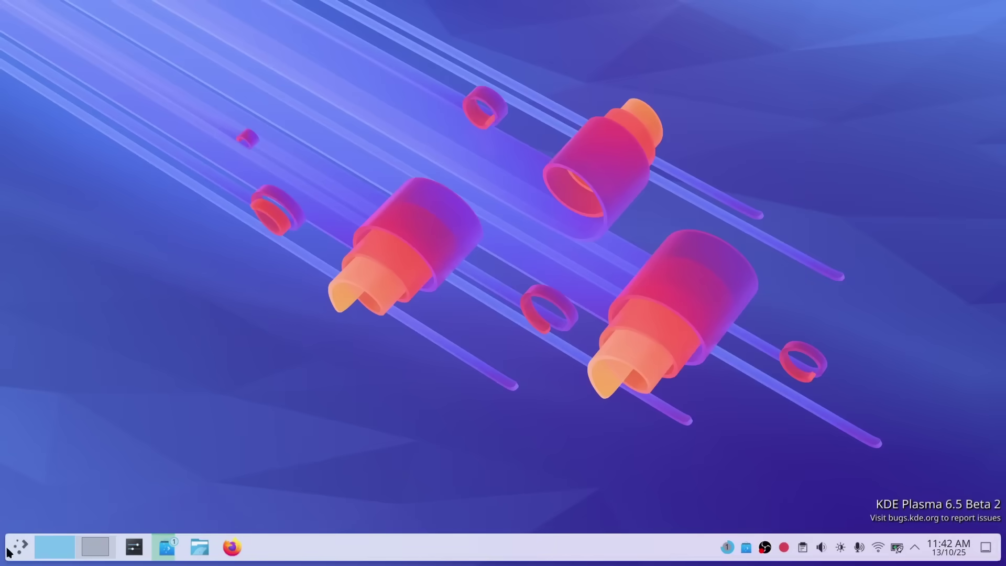
Step: Open the application launcher, search 'fire', then close it
left_click(8, 550)
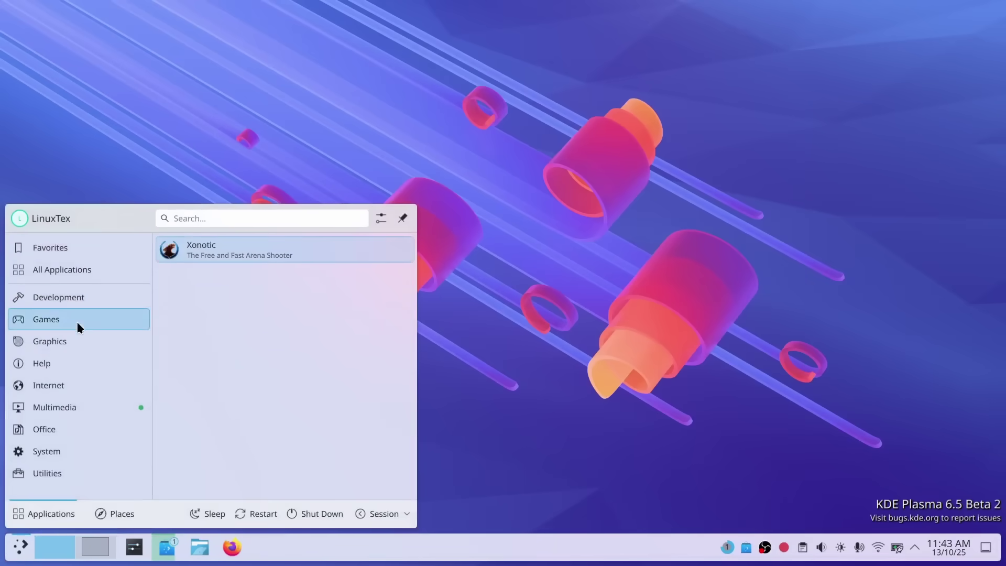
mouse_move(84, 407)
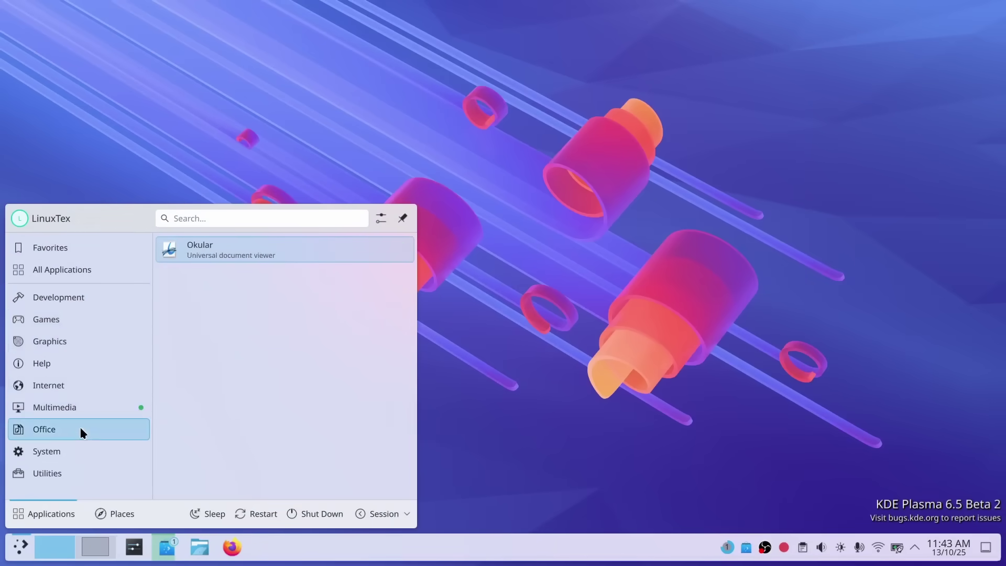
left_click(619, 370)
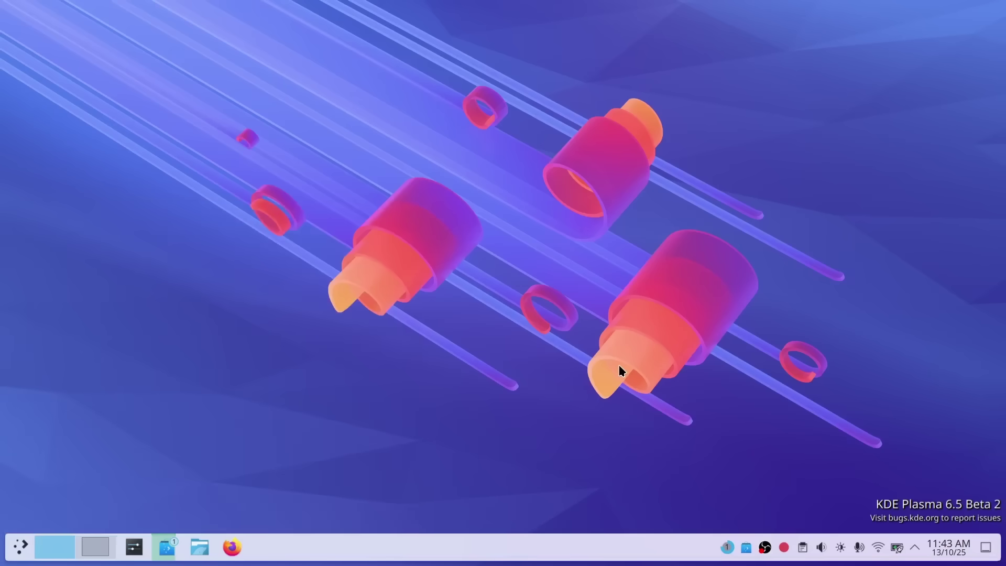
key("super")
type("fire")
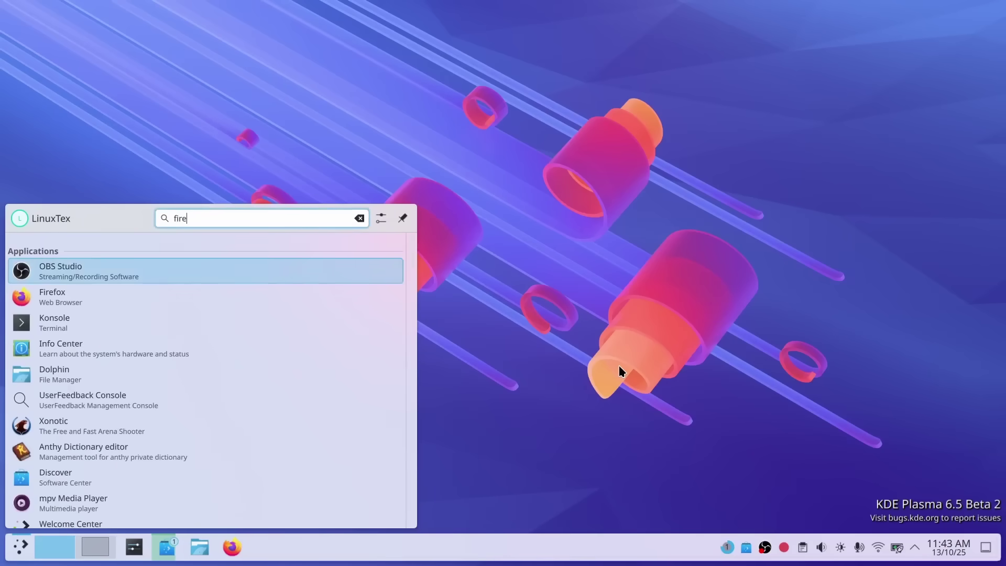
key("Escape")
key("Escape")
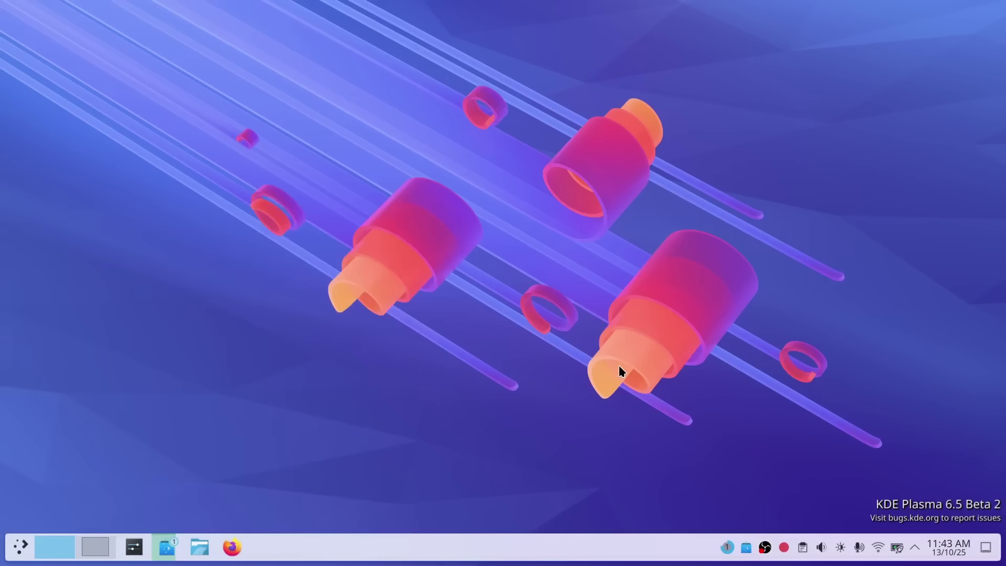
Step: In KRunner, calculate 43+45
key("alt+space")
type("fire")
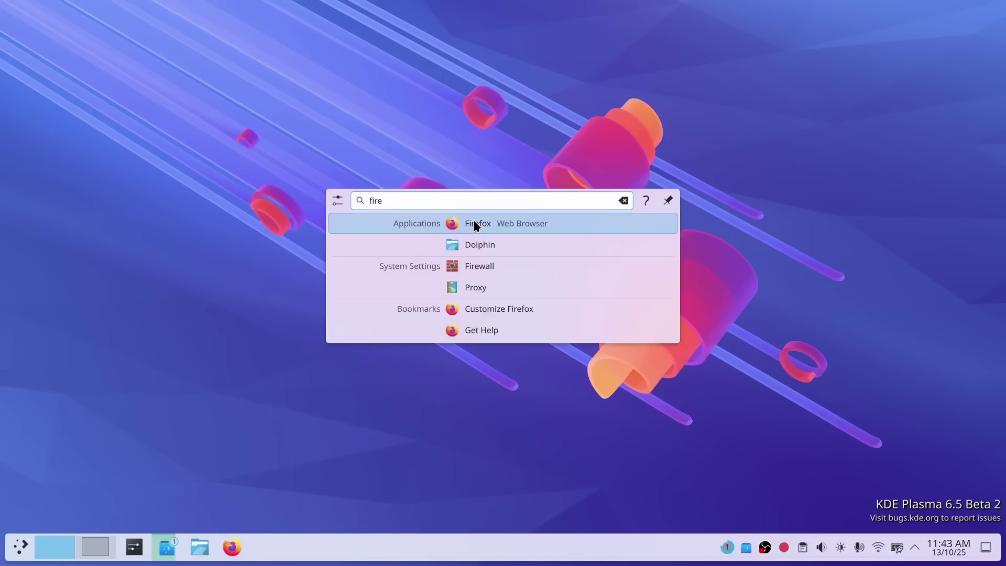
key("BackSpace")
key("BackSpace")
key("BackSpace")
key("BackSpace")
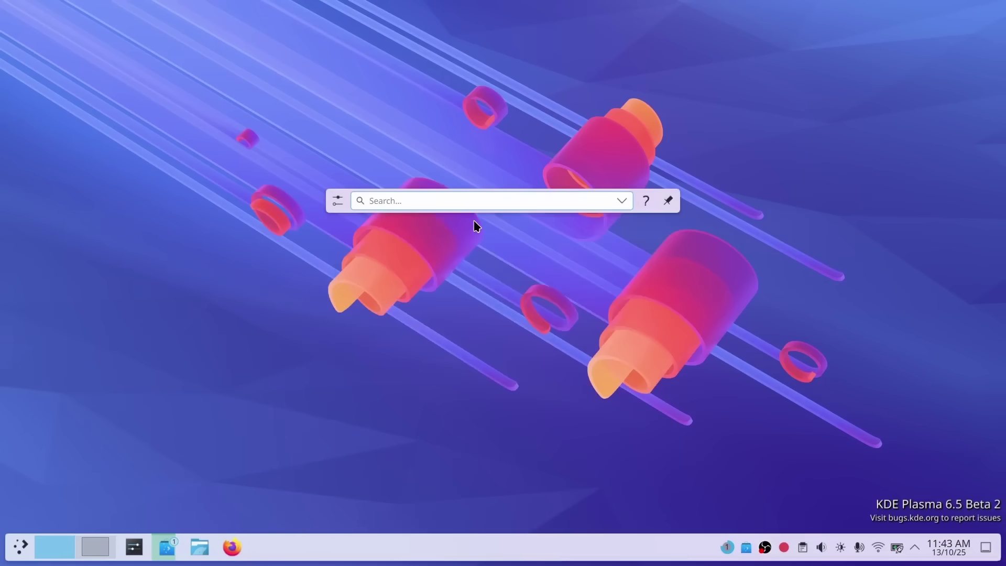
type("43+45")
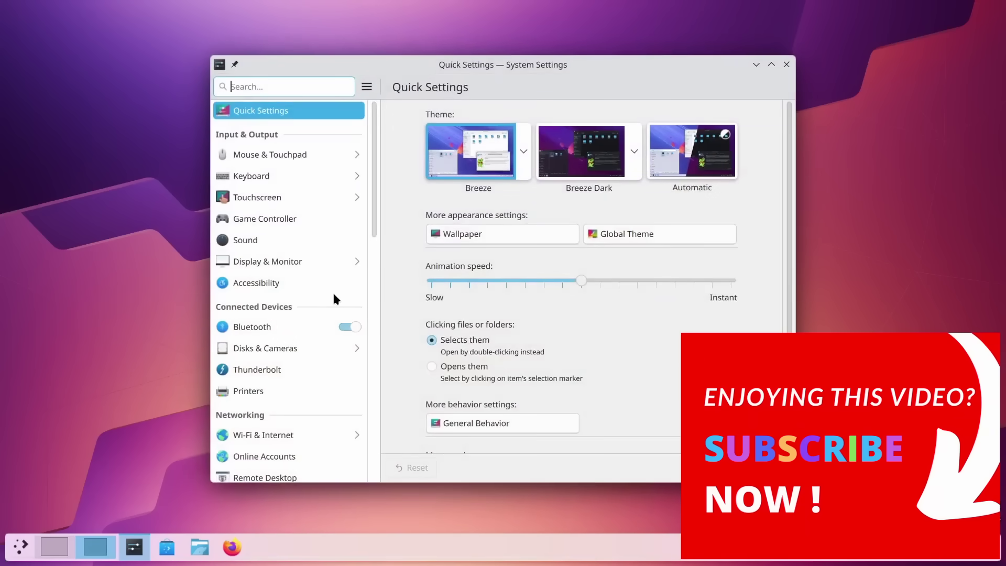
Step: On the Colors & Themes > Colors page, take the accent colour from the wallpaper
scroll(305, 181, "down", 1)
scroll(306, 181, "down", 8)
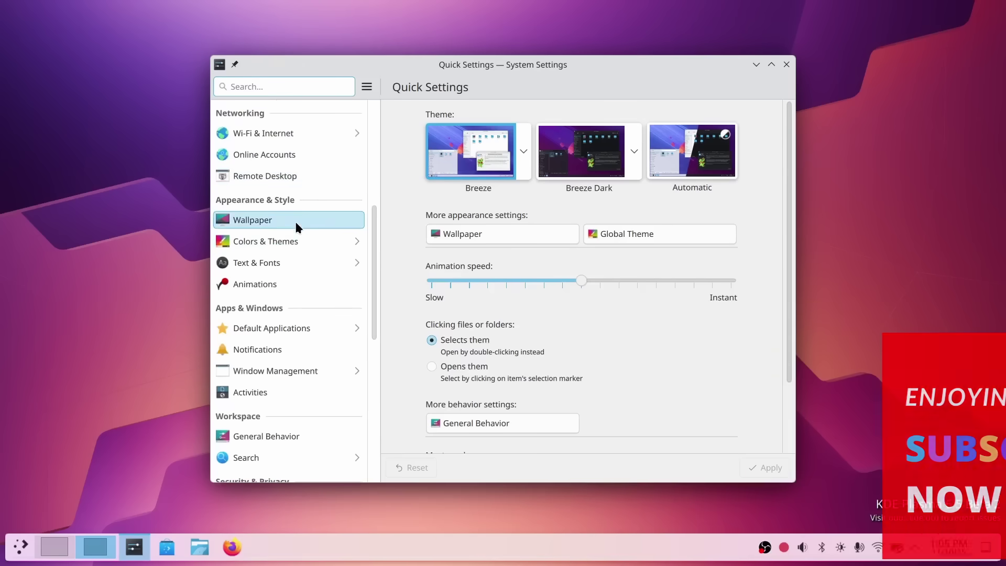
left_click(292, 246)
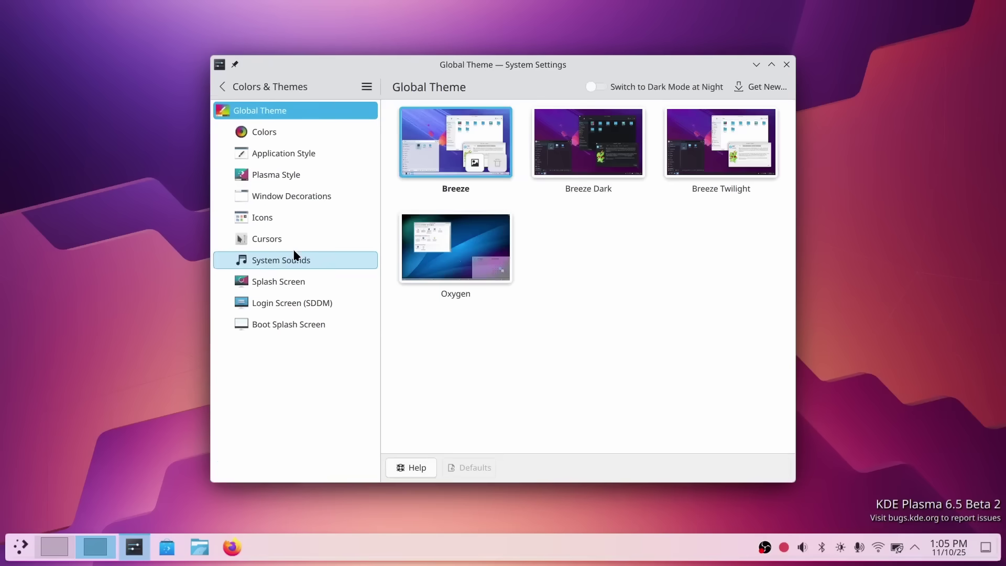
left_click(287, 137)
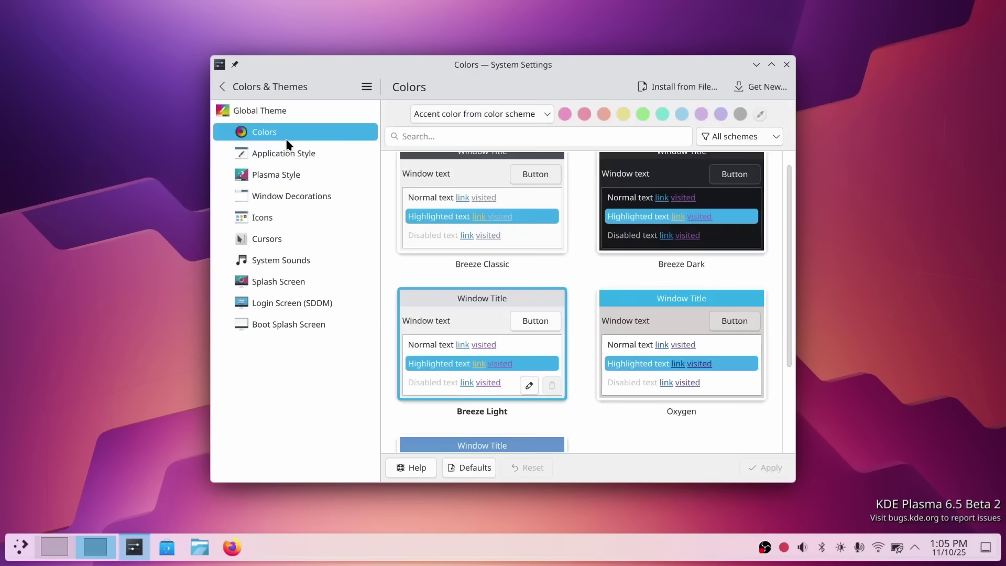
left_click(545, 115)
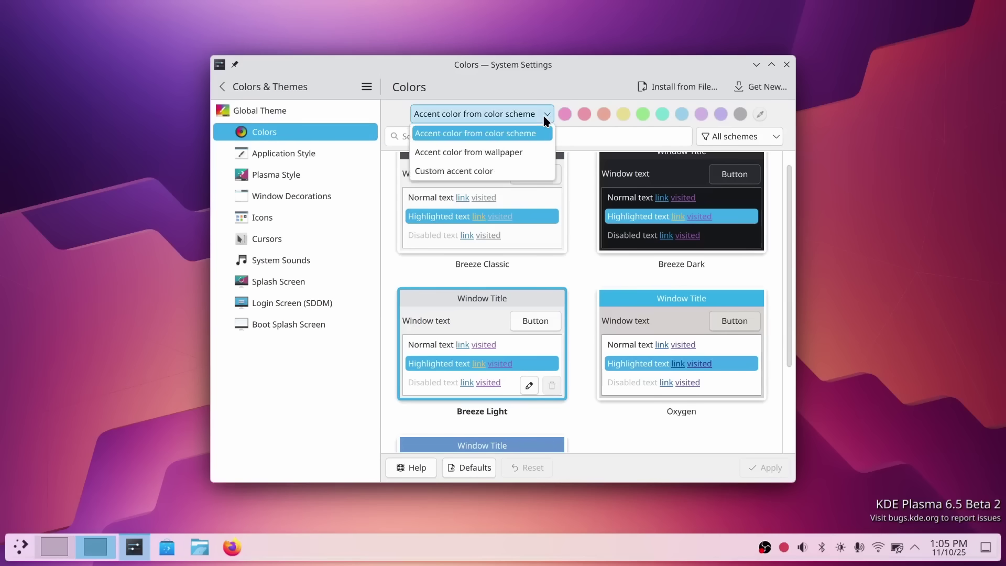
left_click(531, 153)
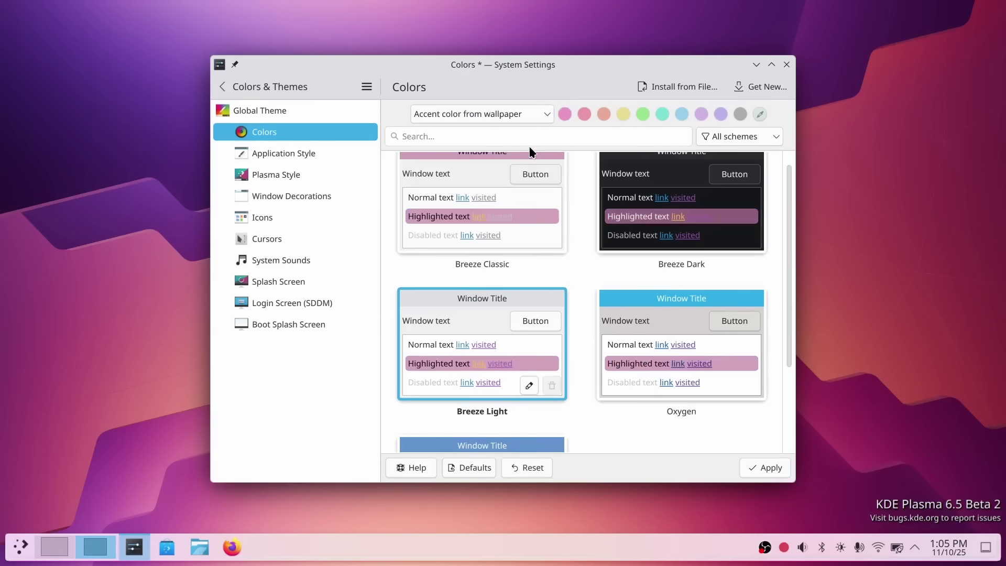
Step: Open and dismiss the application launcher and the calendar popup
left_click(18, 550)
left_click(705, 500)
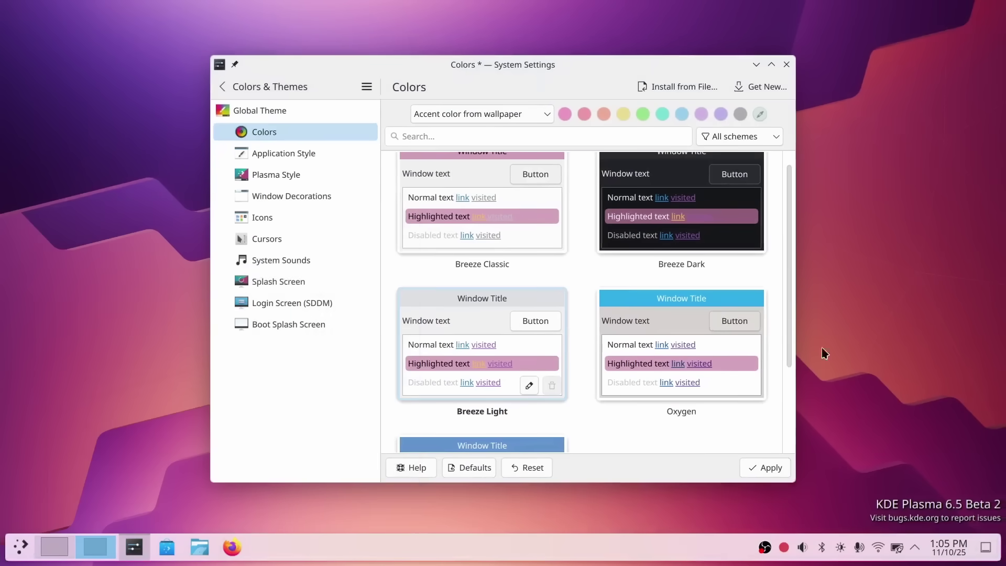
left_click(948, 547)
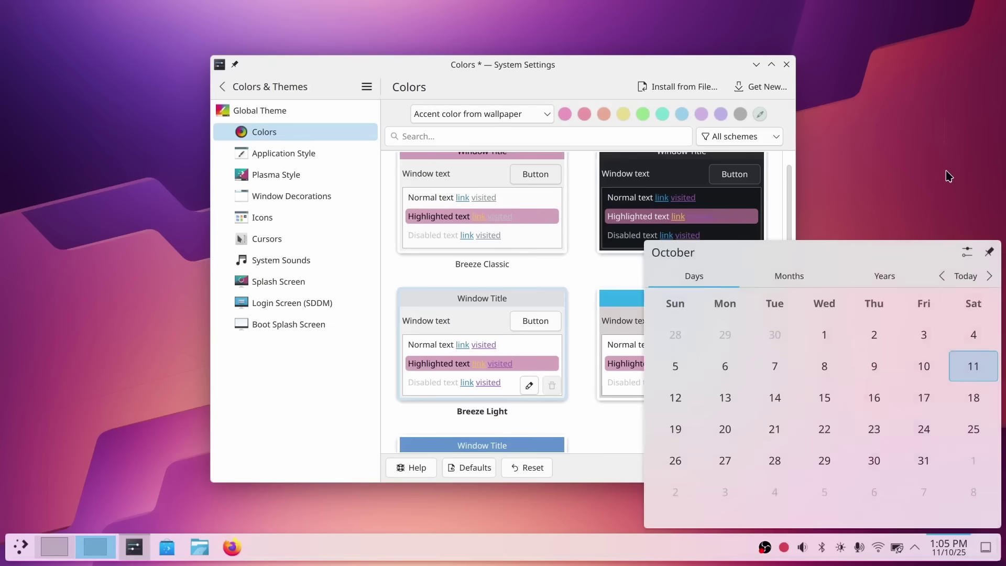
left_click(948, 176)
Step: Switch the accent to the colour scheme, then custom pink, then back to the colour scheme
left_click(507, 113)
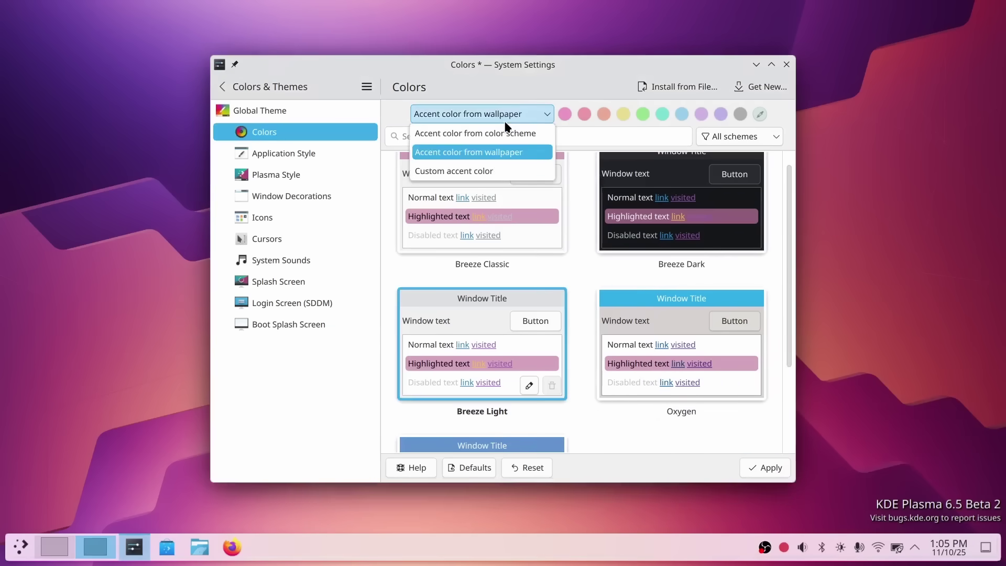
left_click(504, 132)
left_click(524, 113)
left_click(508, 185)
left_click(506, 113)
left_click(471, 169)
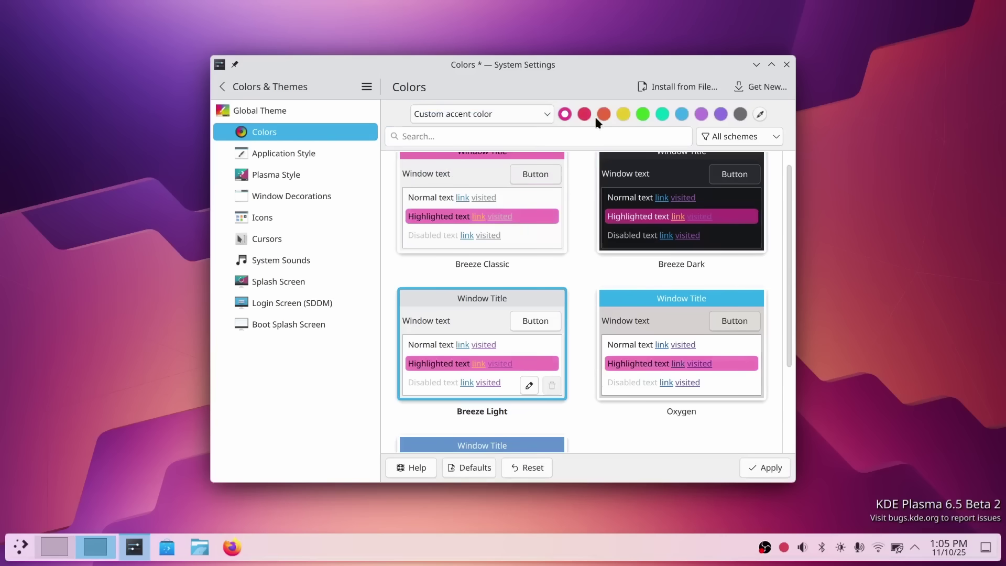
left_click(530, 111)
left_click(516, 133)
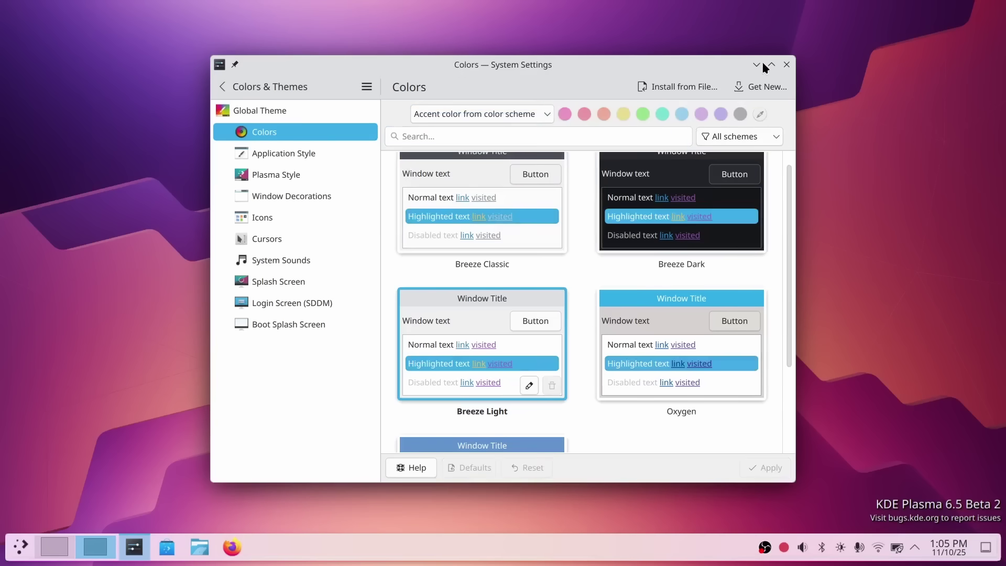
Step: Close System Settings, open Dolphin, Discover and System Settings from the taskbar, and Alt+Tab between them
left_click(785, 65)
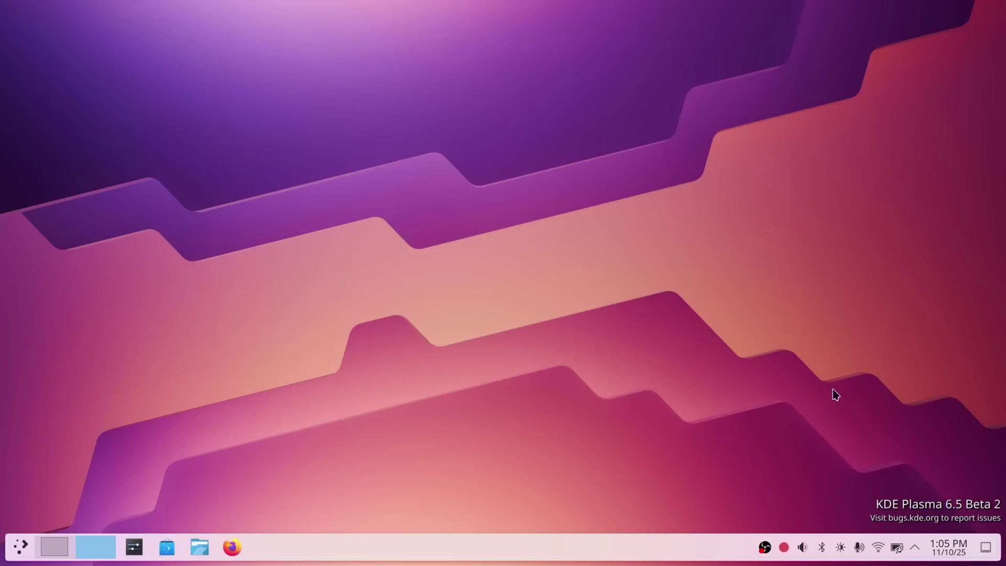
left_click(198, 547)
left_click(166, 546)
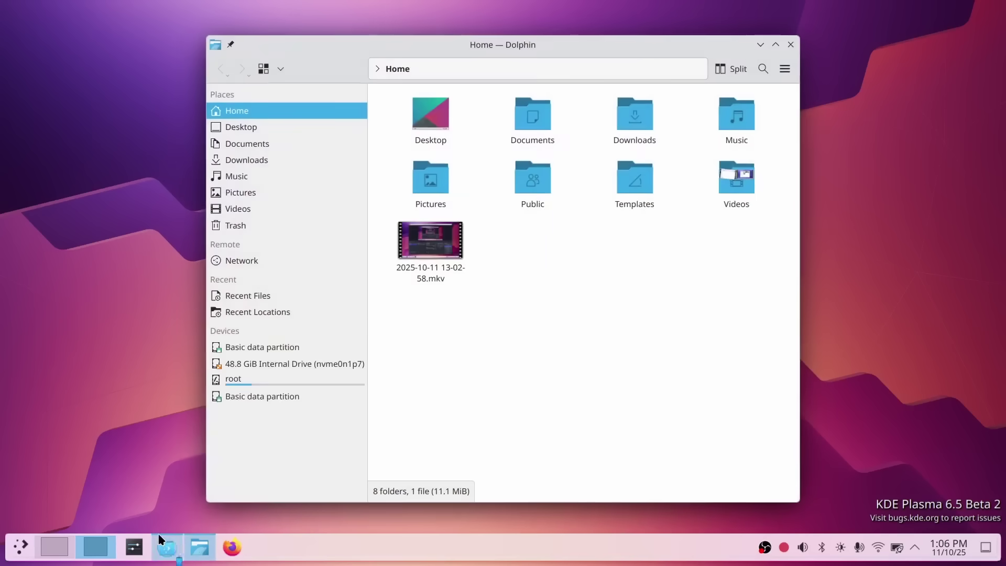
left_click(134, 546)
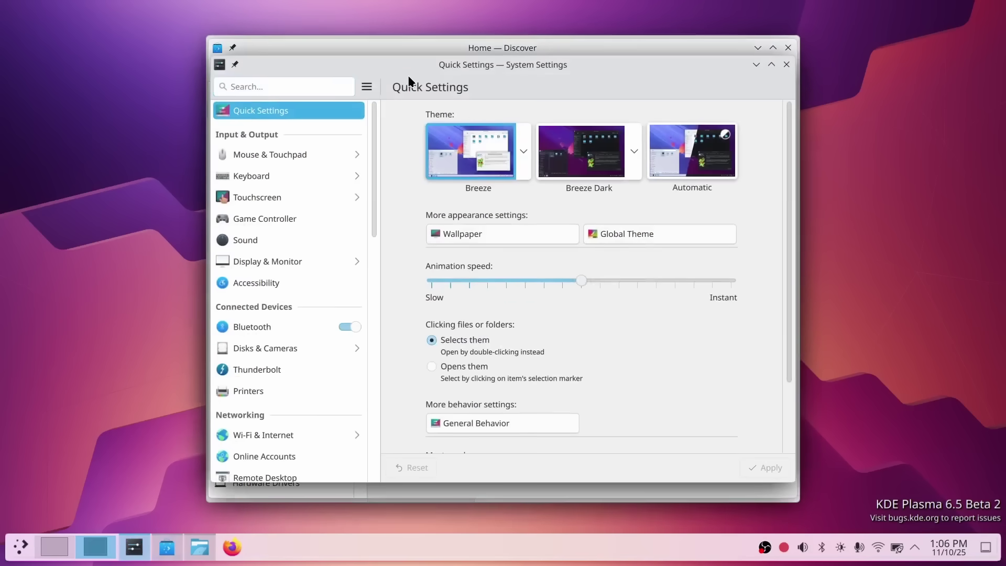
key("alt+Tab")
key("alt+Tab")
key("alt+Tab")
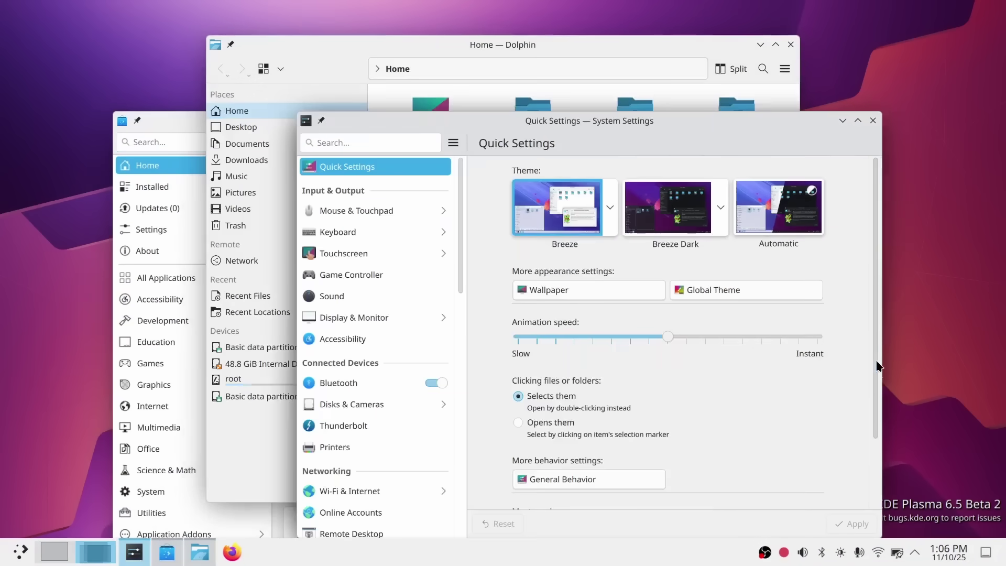
key("super")
key("super")
key("alt+Tab")
key("alt+Tab")
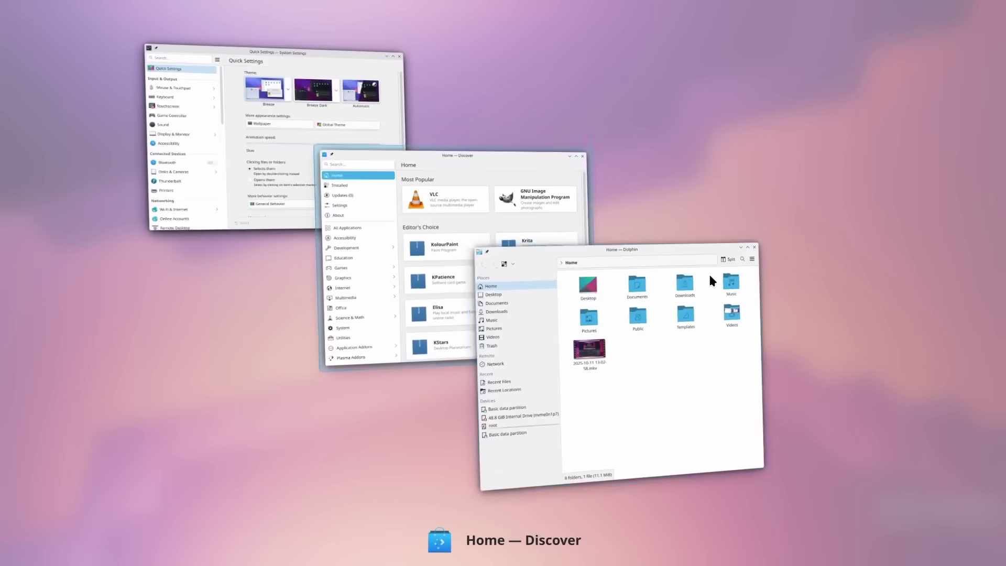
key("alt+Tab")
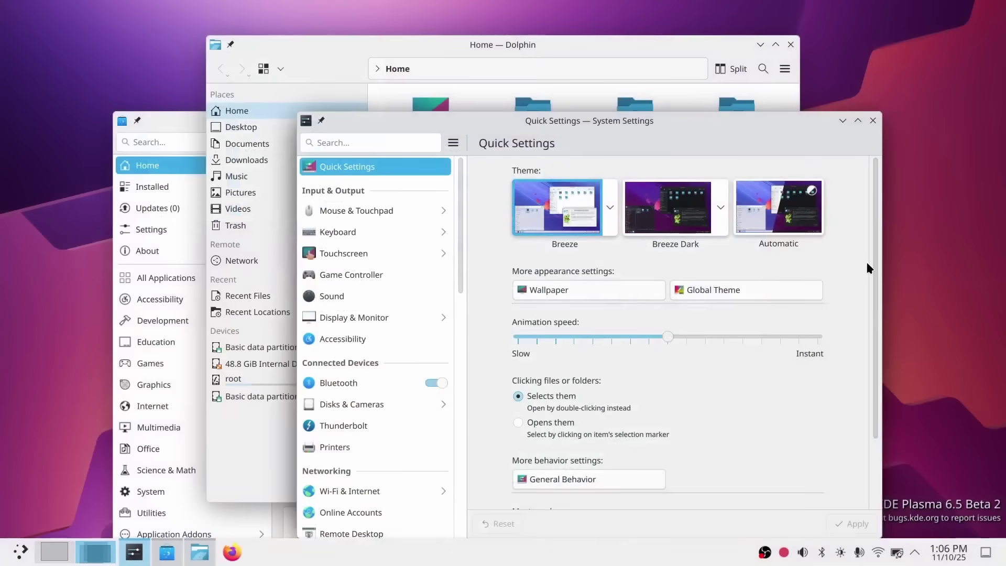
Step: Search 'task' in KRunner and launch System Monitor
left_click(912, 255)
type("tas")
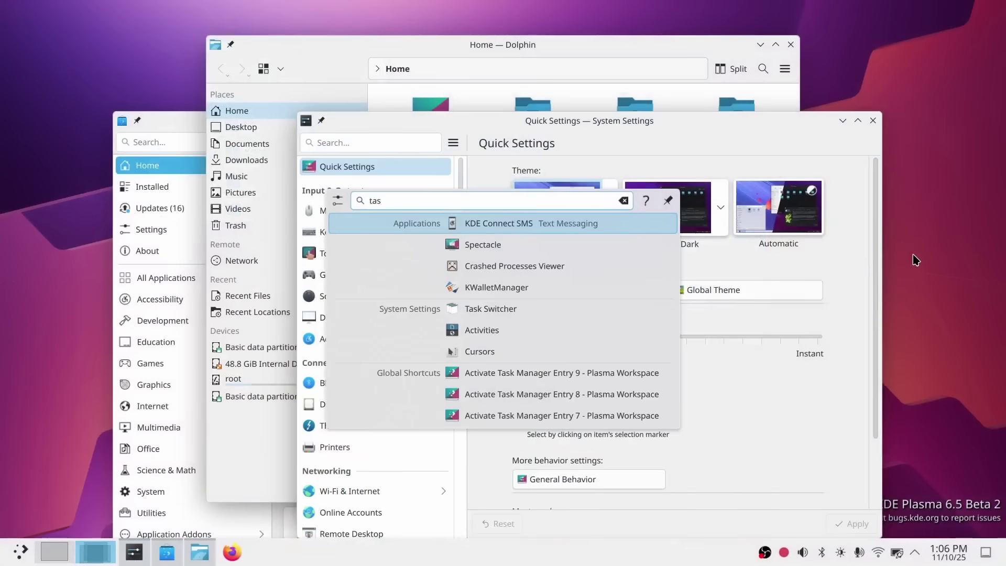
key("Down")
key("Down")
key("Down")
key("Down")
key("Down")
key("Up")
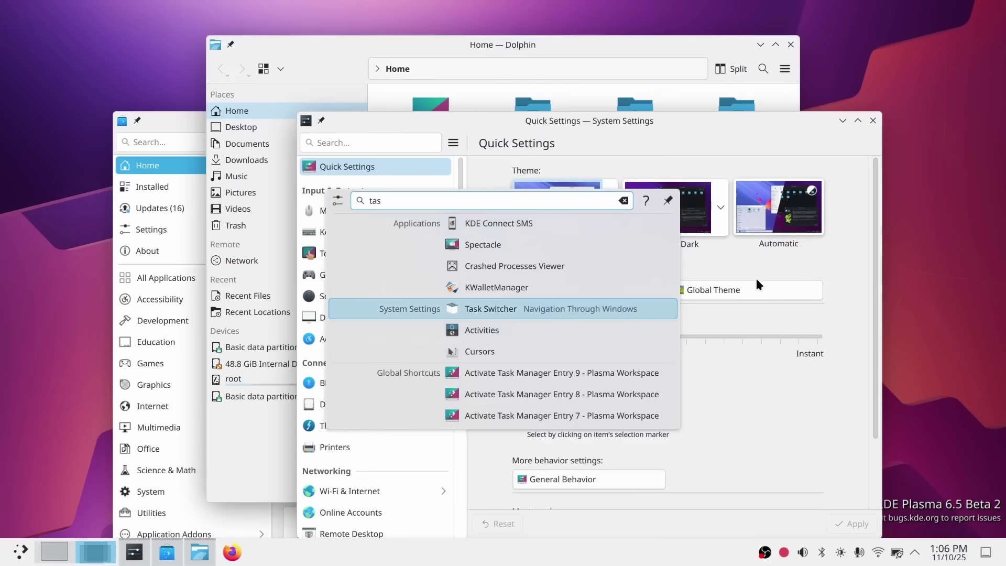
type("k")
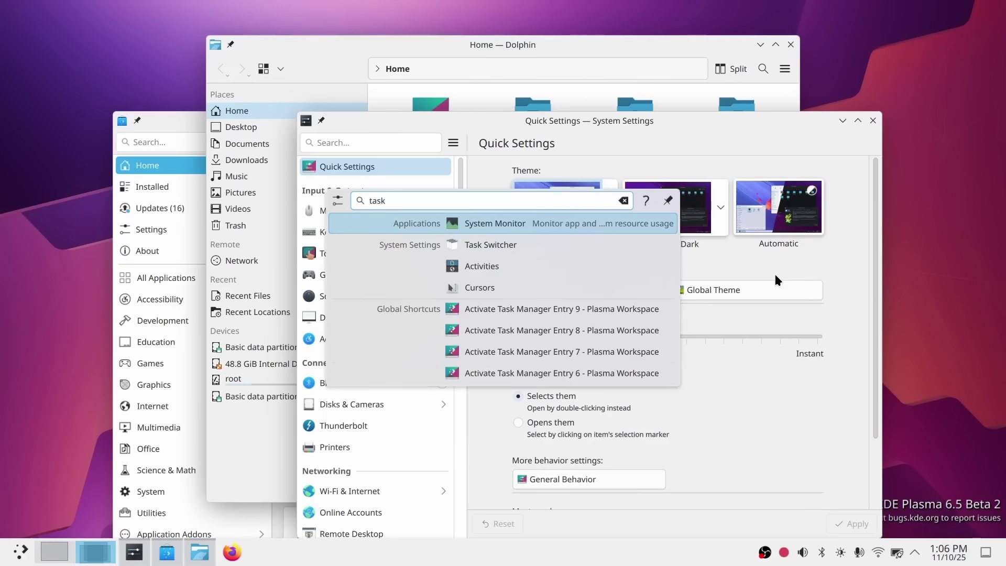
key("Return")
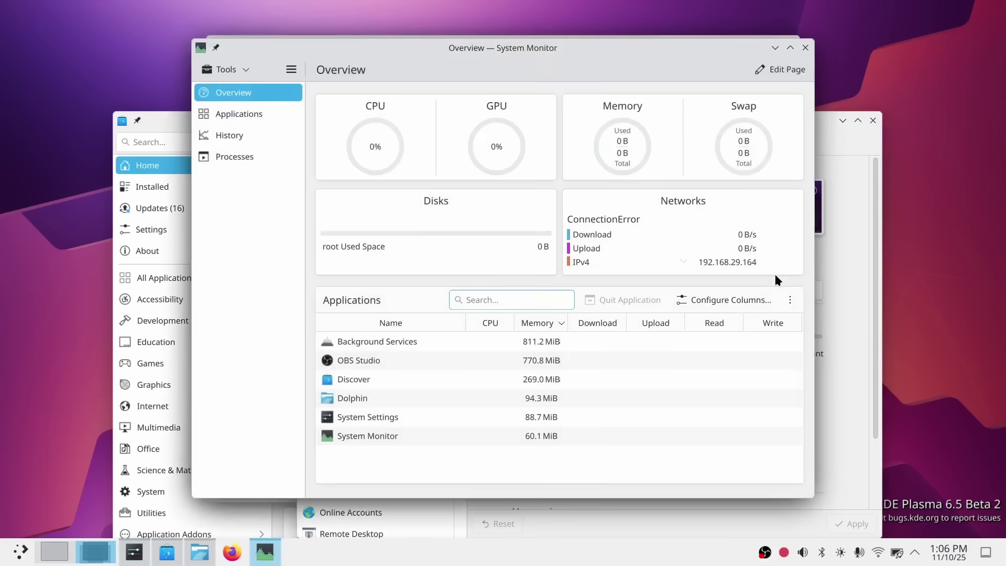